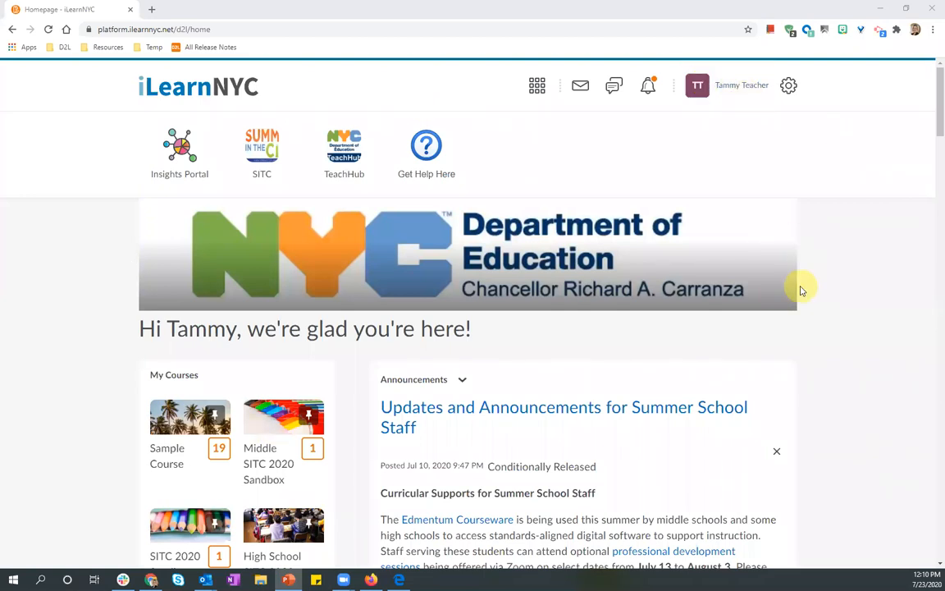
# Open the SITC 2020 Sandbox course and look over the announcements and activity feed on its homepage
pyautogui.click(538, 96)
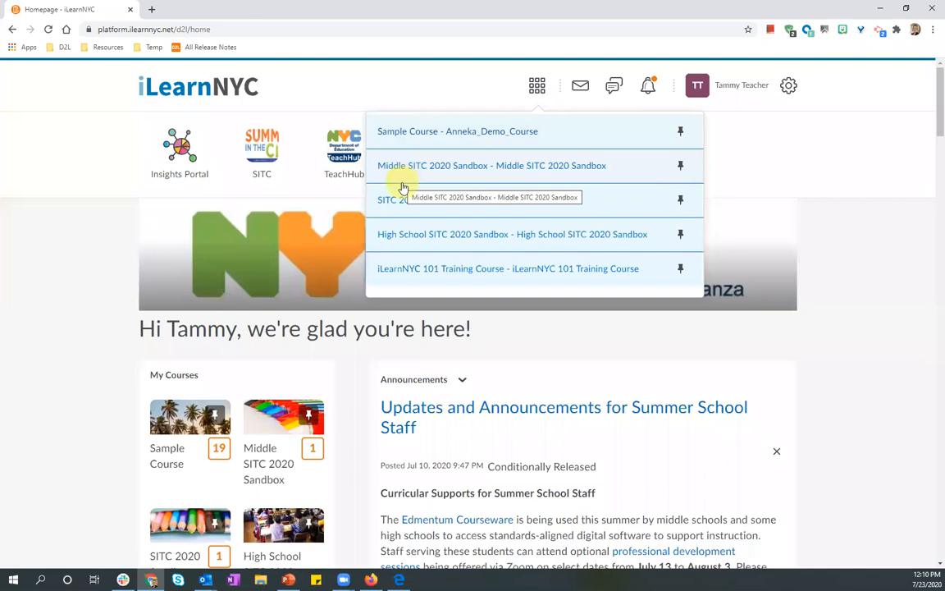
pyautogui.click(423, 205)
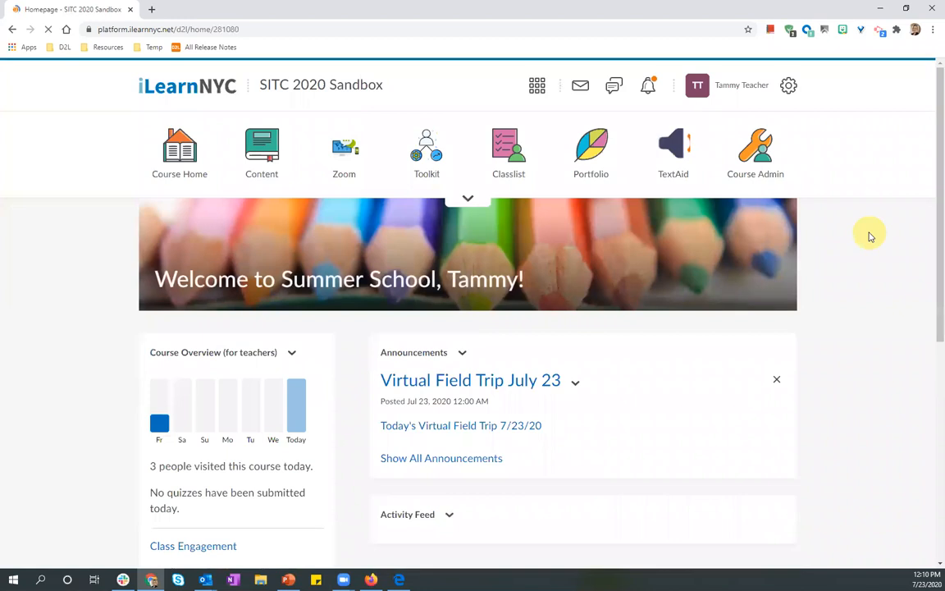
pyautogui.scroll(-1, 928, 107)
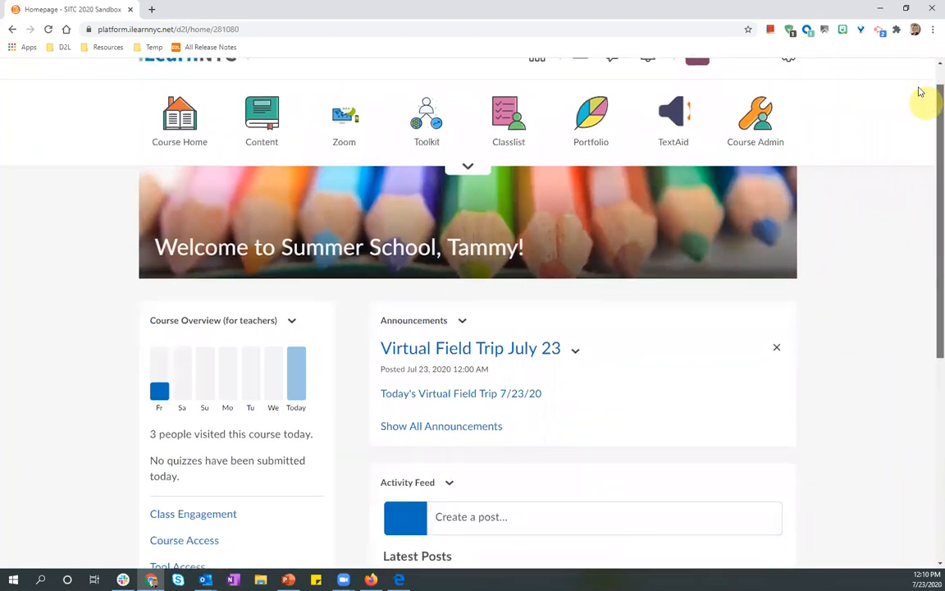
pyautogui.scroll(1, 924, 96)
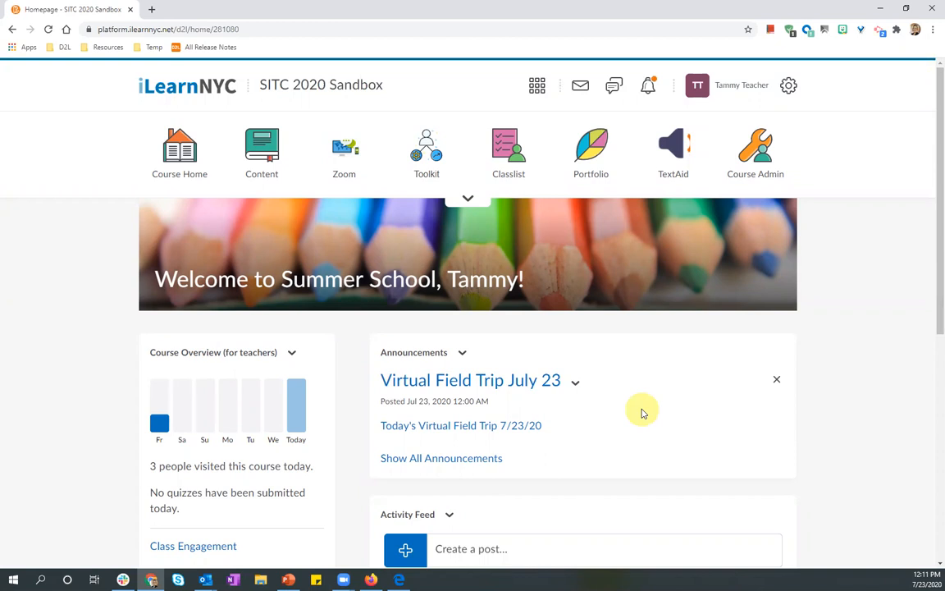
pyautogui.scroll(-3, 841, 350)
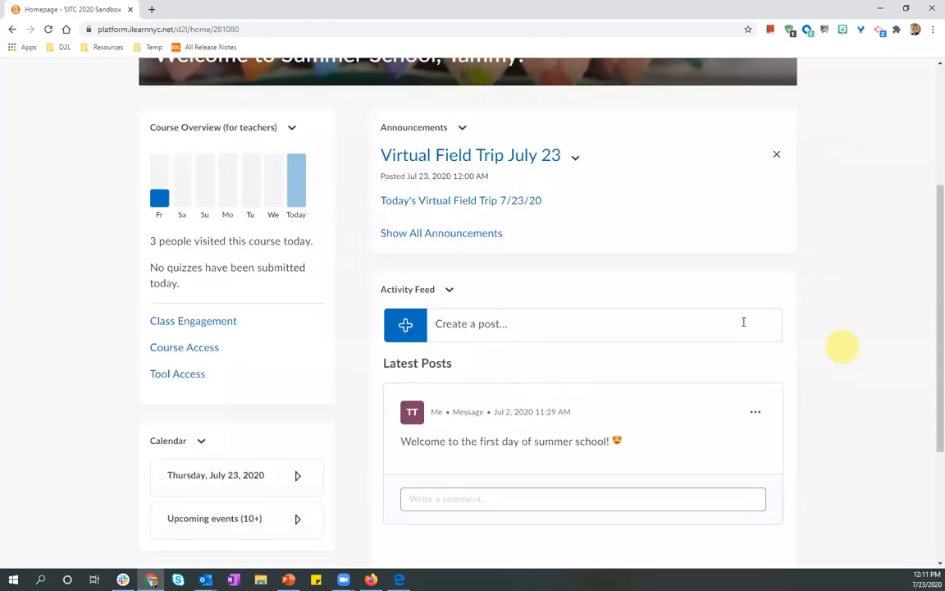
pyautogui.scroll(-2, 743, 322)
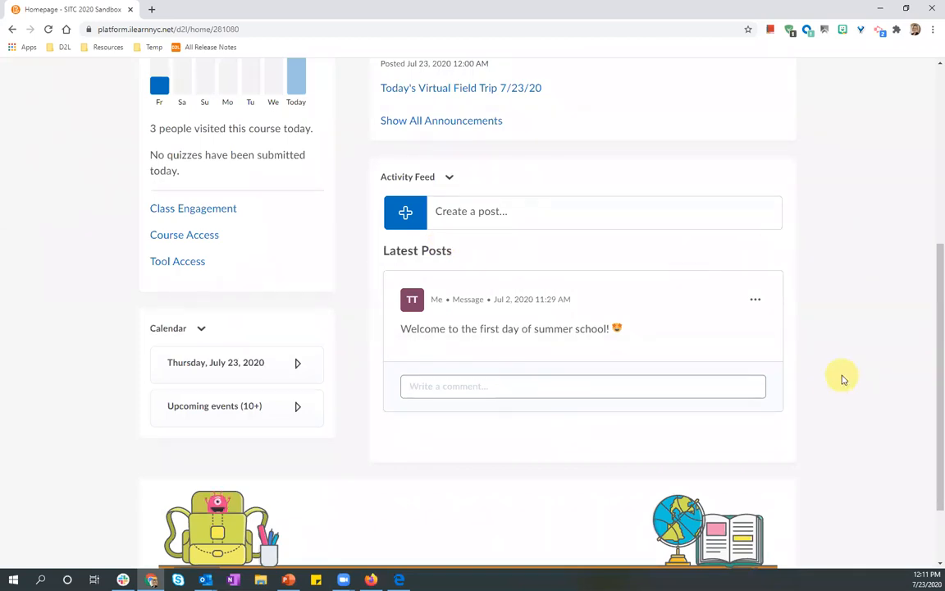
pyautogui.scroll(6, 843, 378)
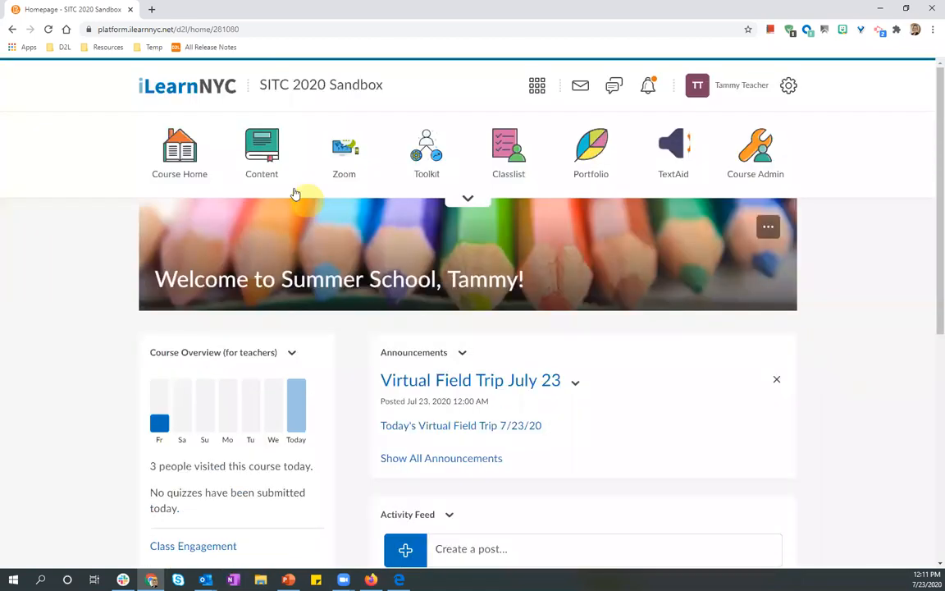
# View the "Ten rules for writing fiction" topic in the course content's Supplemental Activities unit, and collapse the unit again
pyautogui.click(262, 158)
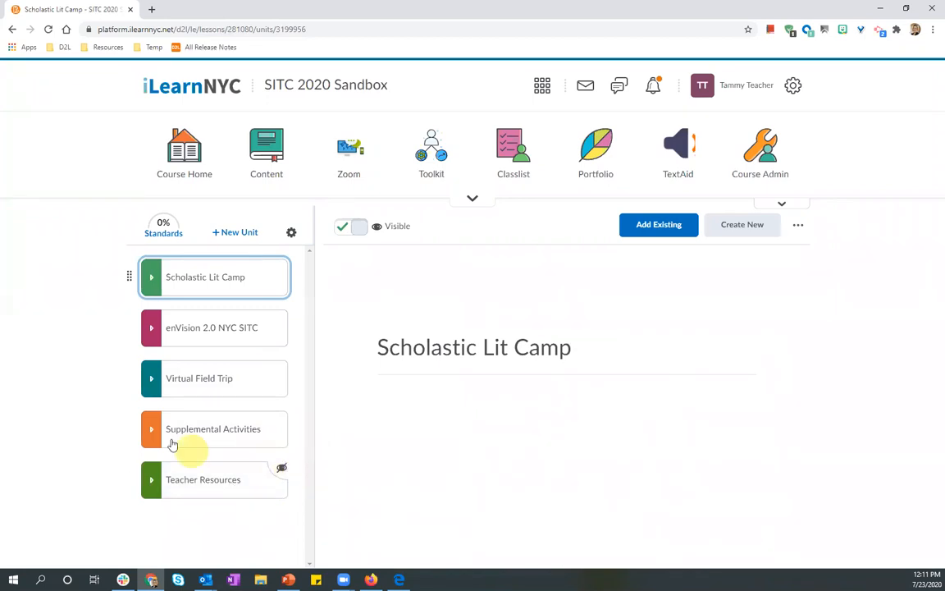
pyautogui.click(220, 436)
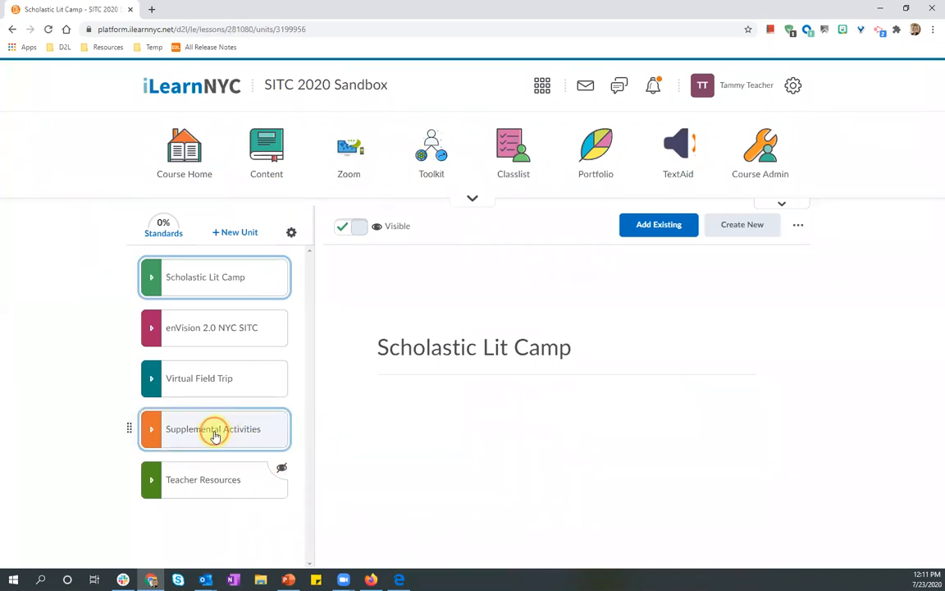
pyautogui.scroll(-1, 226, 436)
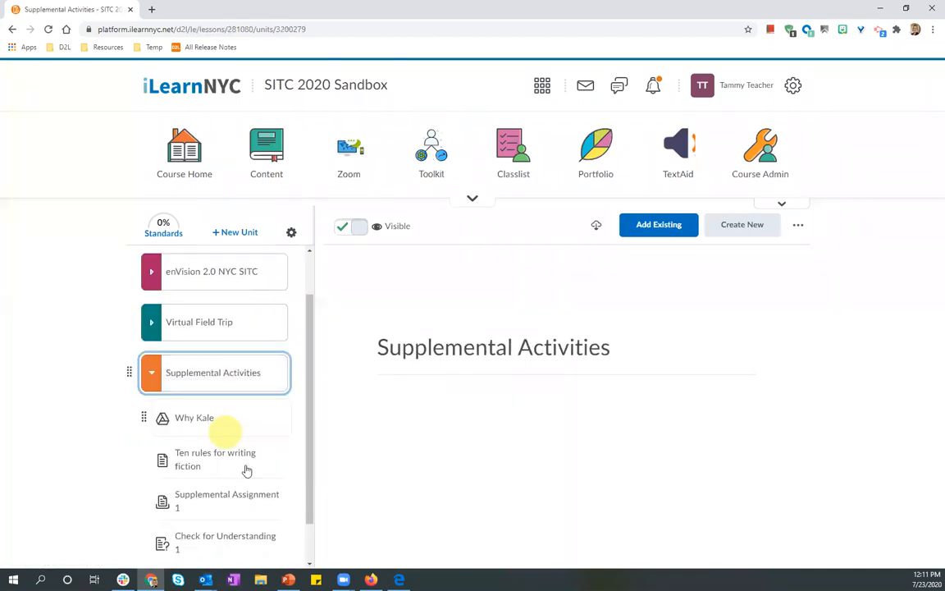
pyautogui.click(197, 462)
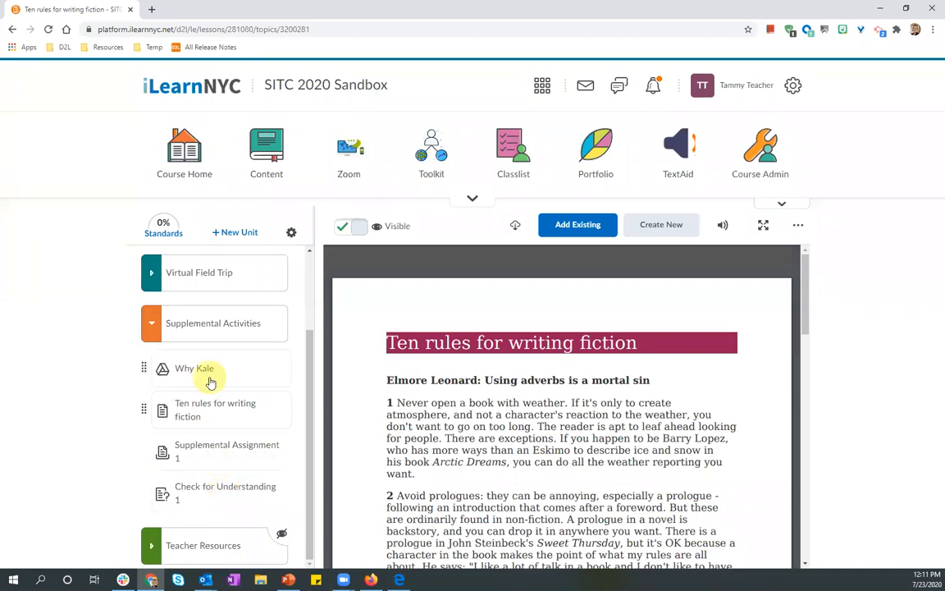
pyautogui.click(155, 327)
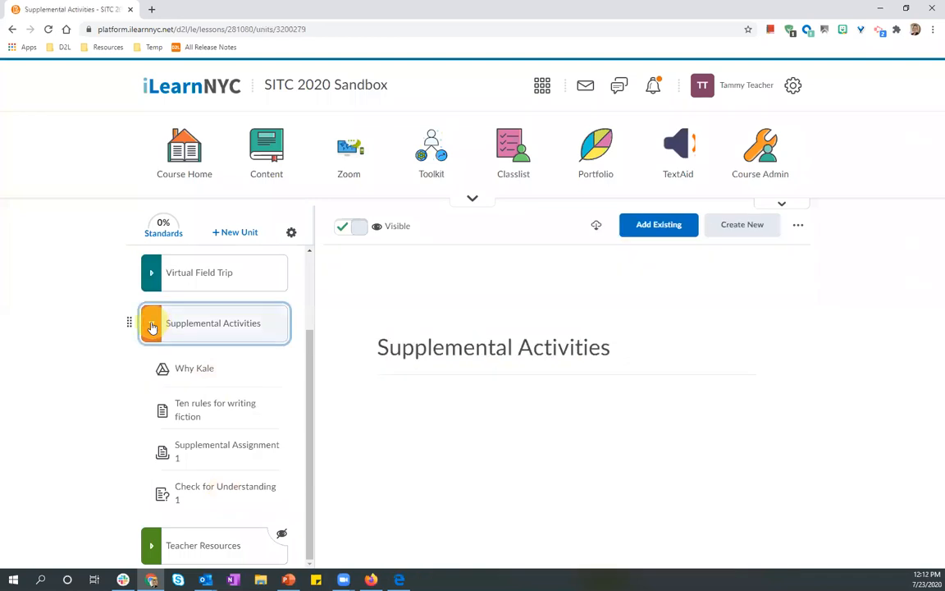
pyautogui.click(152, 328)
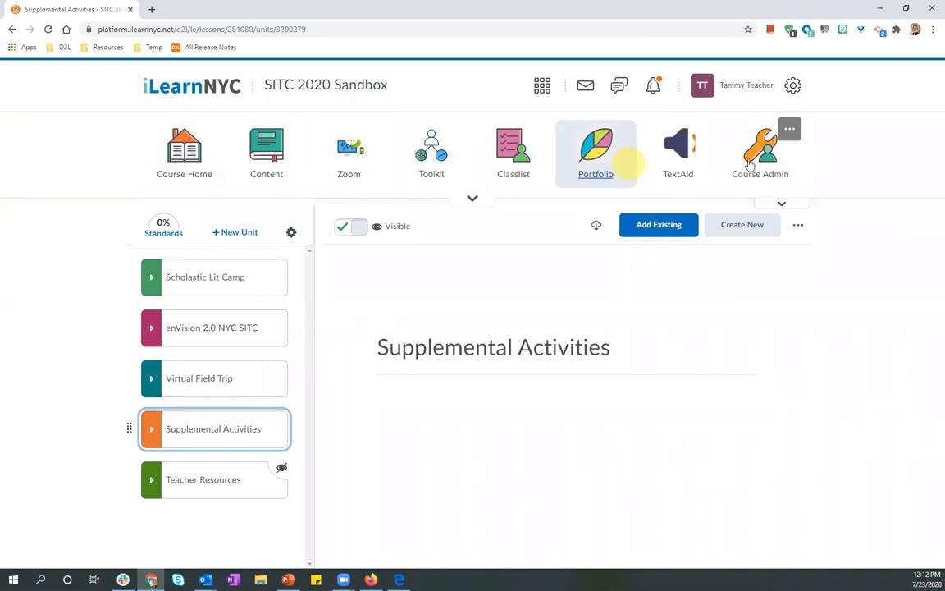
# Examine the hidden row of course navigation links and the tools in the Toolkit, closing both again
pyautogui.click(467, 199)
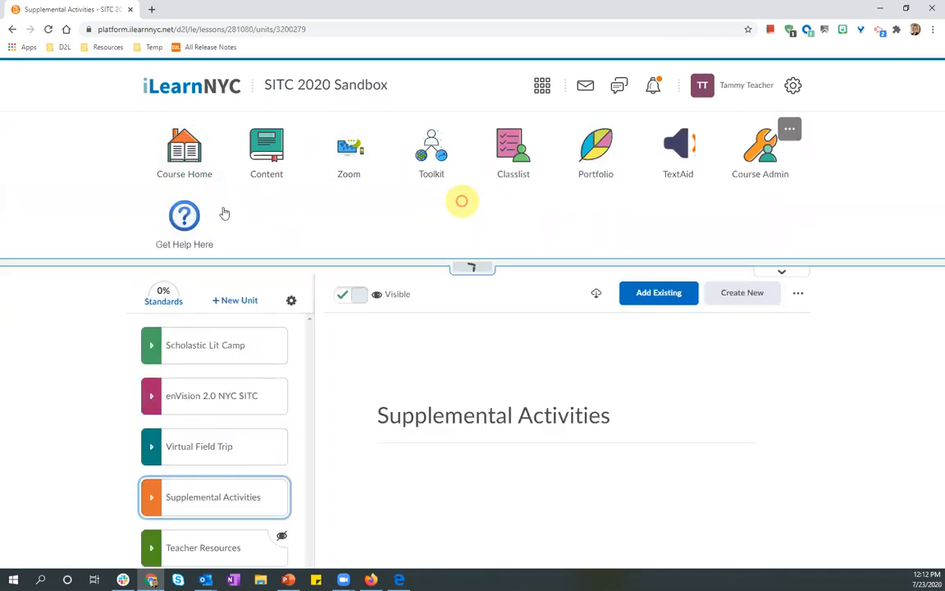
pyautogui.click(472, 267)
pyautogui.click(473, 198)
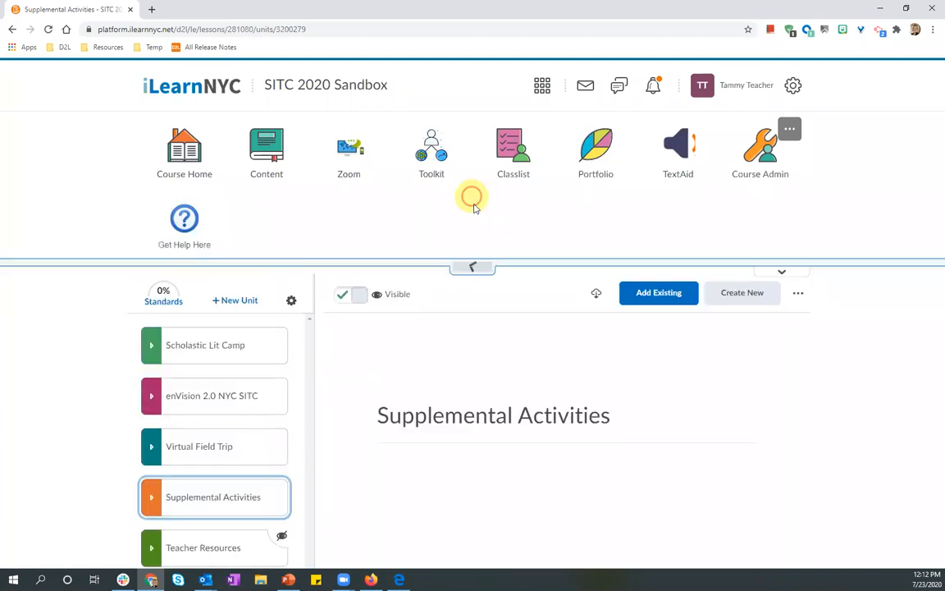
pyautogui.click(472, 270)
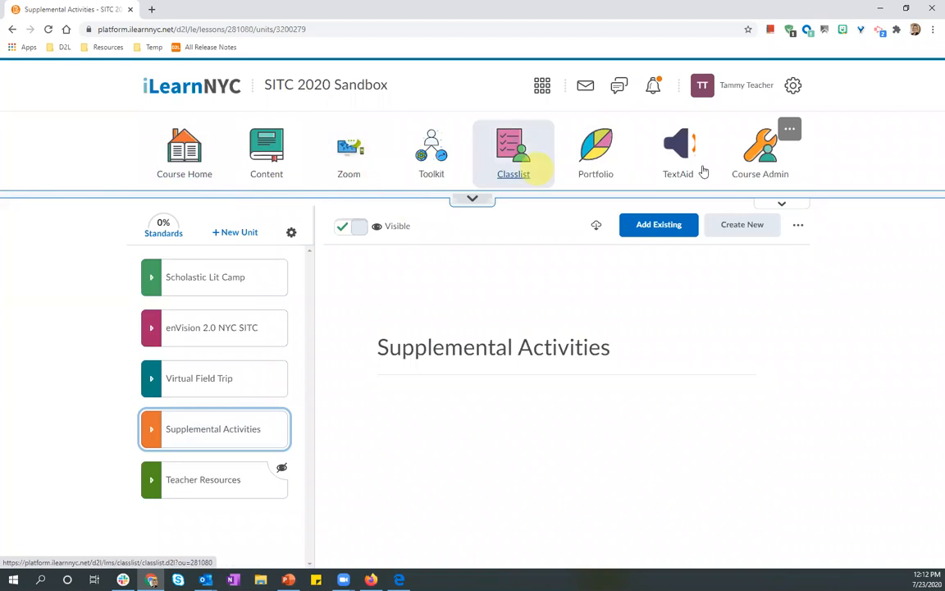
pyautogui.click(433, 164)
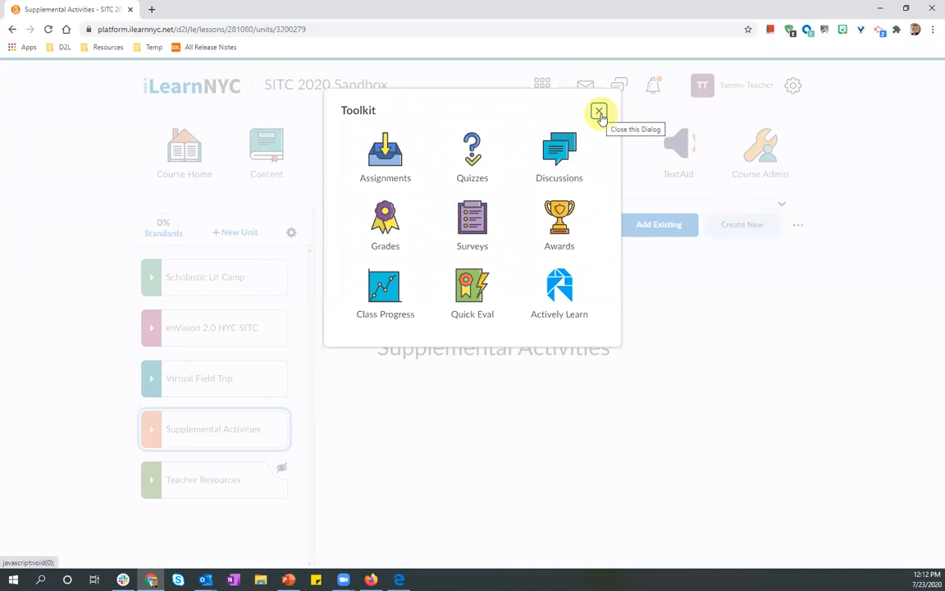
pyautogui.click(599, 113)
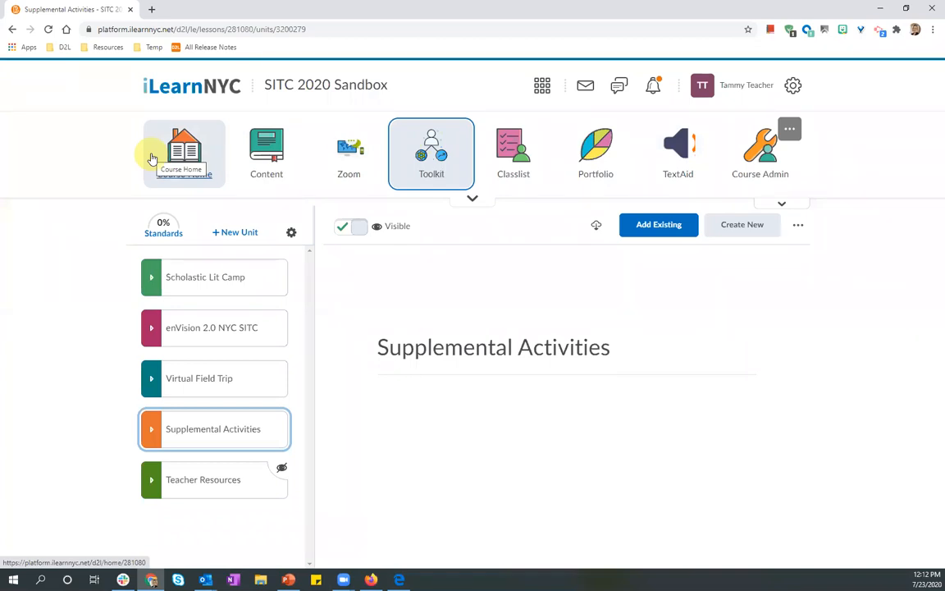
# Open the Groups tool from the course administration page
pyautogui.click(754, 173)
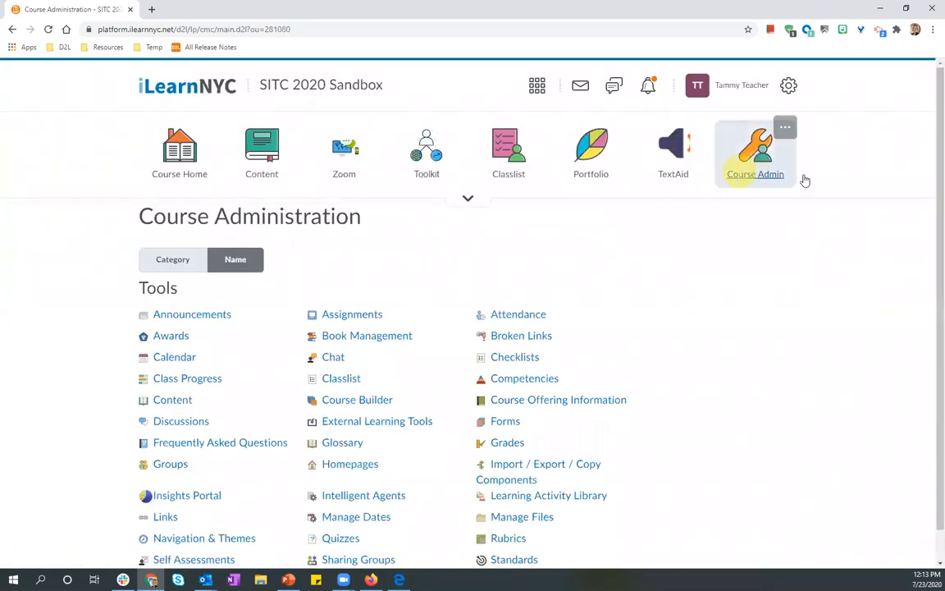
pyautogui.moveTo(940, 105); pyautogui.dragTo(931, 167)
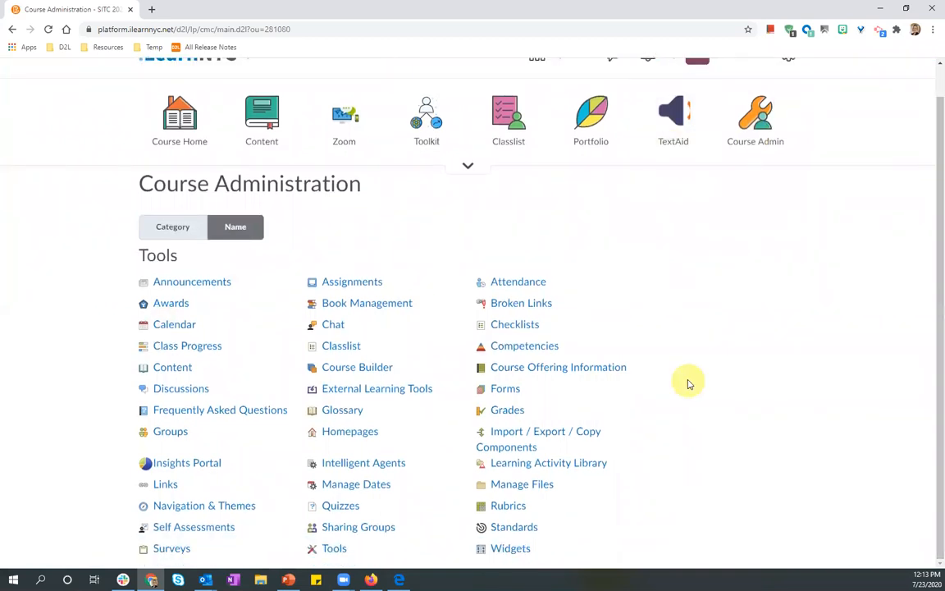
pyautogui.click(168, 435)
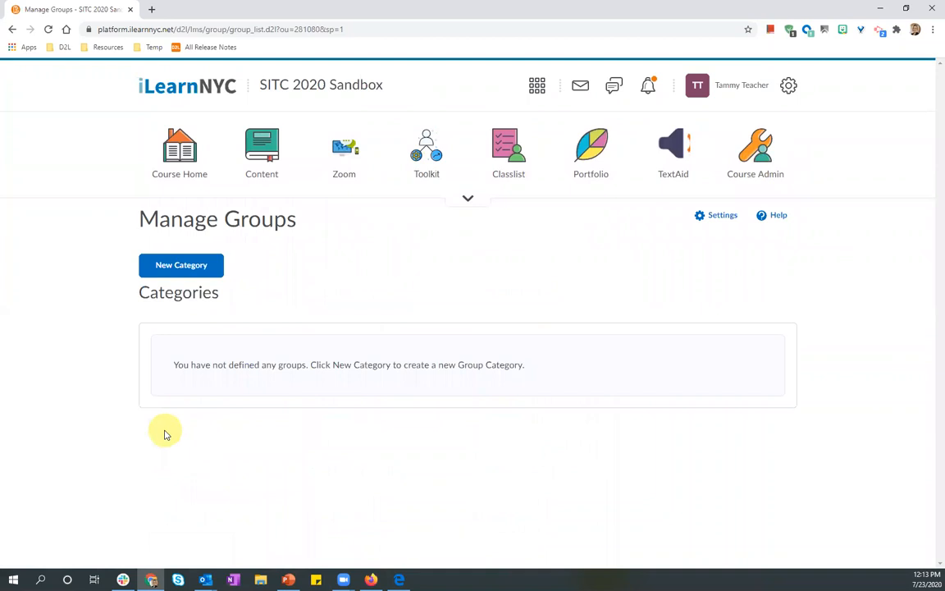
# Start a new group category and name it "Levelled Groups"
pyautogui.click(171, 275)
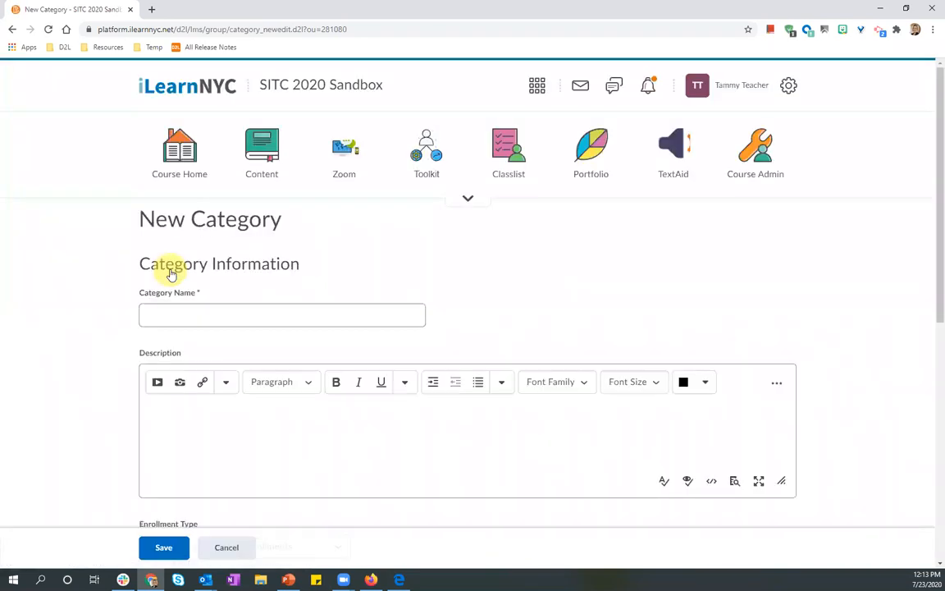
pyautogui.click(159, 312)
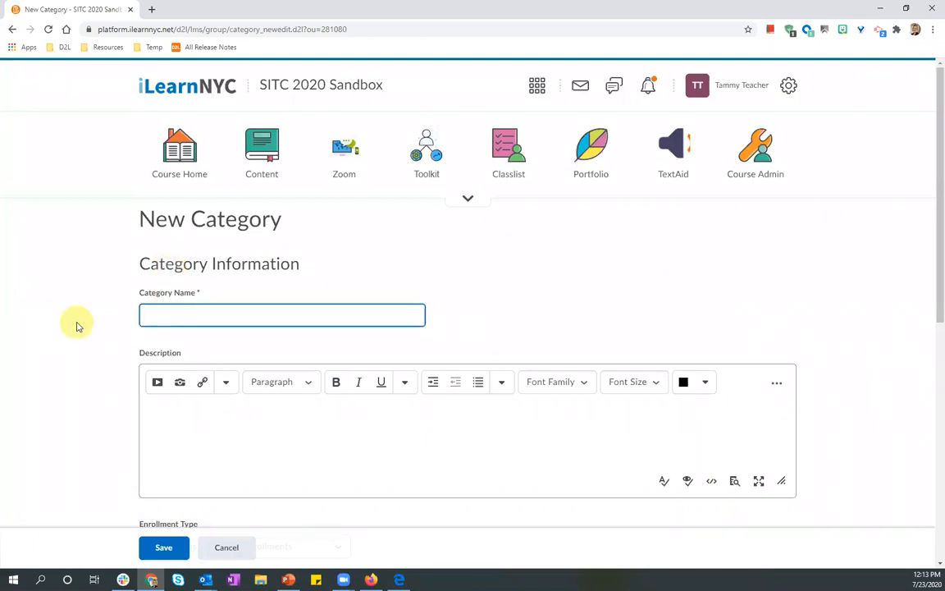
pyautogui.scroll(-1, 76, 326)
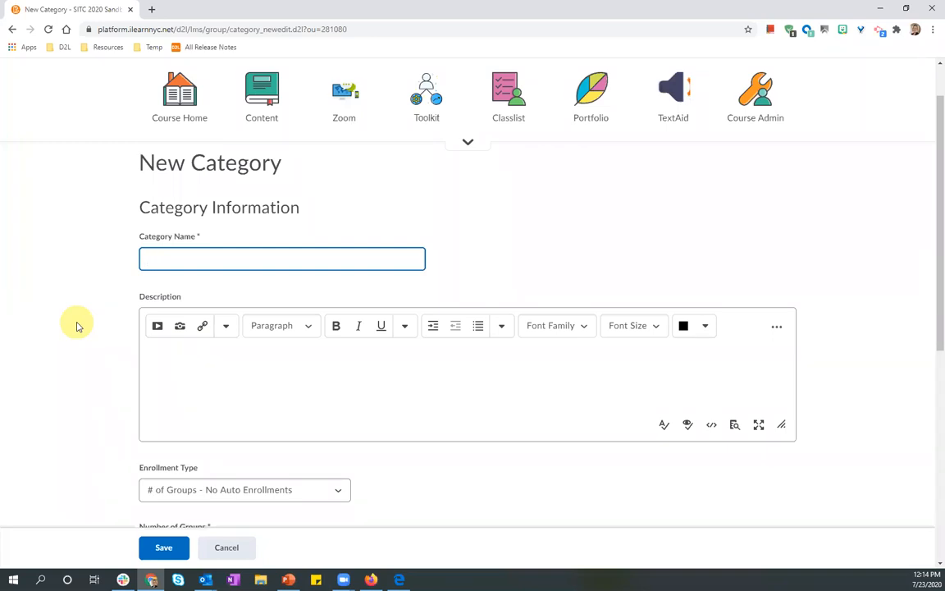
pyautogui.write('Levelled Groups')
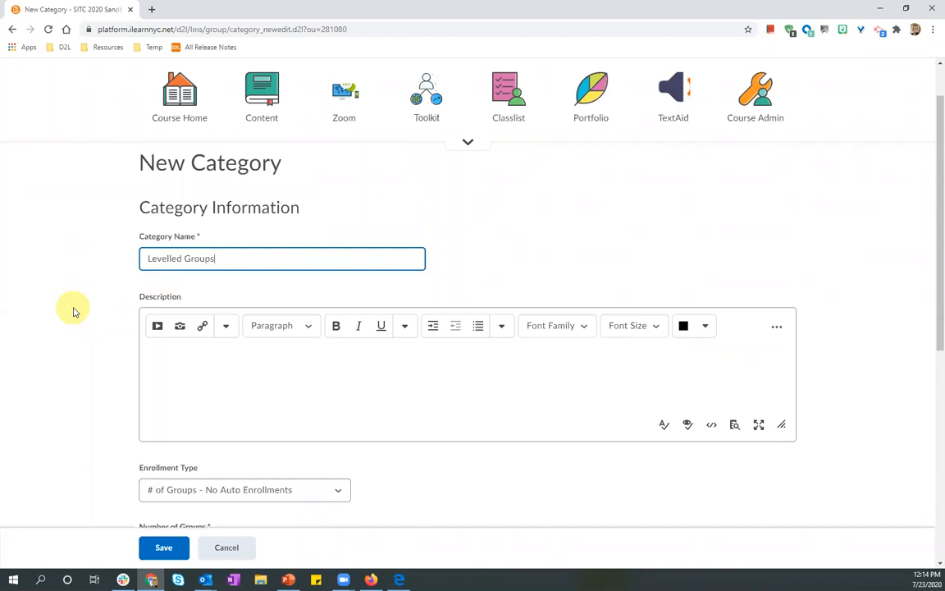
# Choose "# of Groups - No Auto Enrollments" as the enrollment type and set the number of groups to 3
pyautogui.scroll(-1, 74, 310)
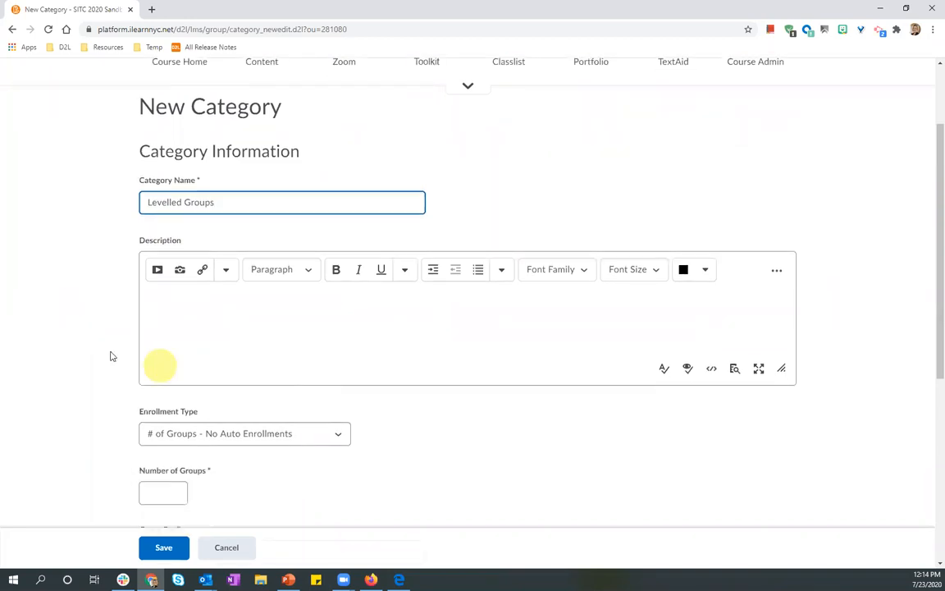
pyautogui.scroll(-1, 75, 337)
pyautogui.scroll(-1, 74, 338)
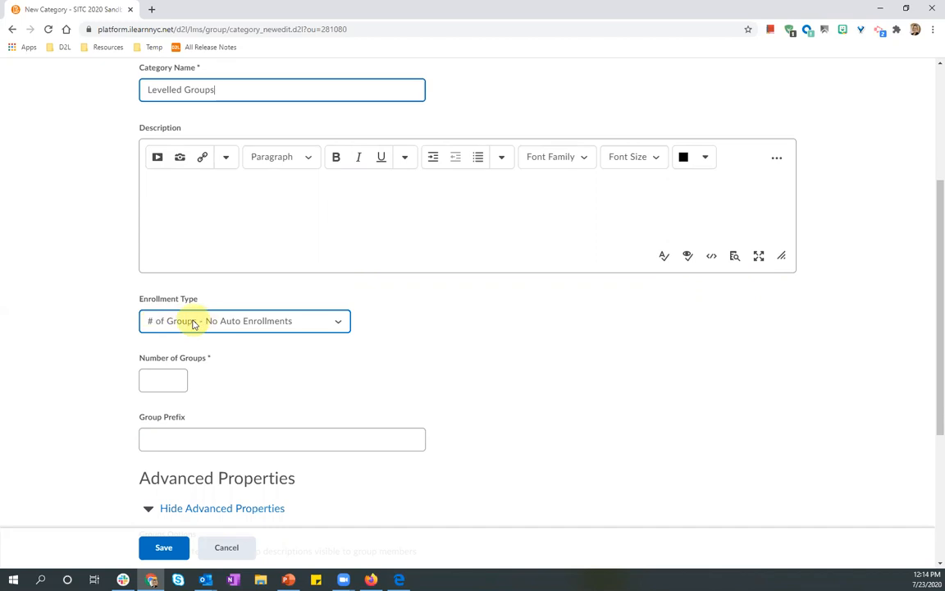
pyautogui.click(310, 327)
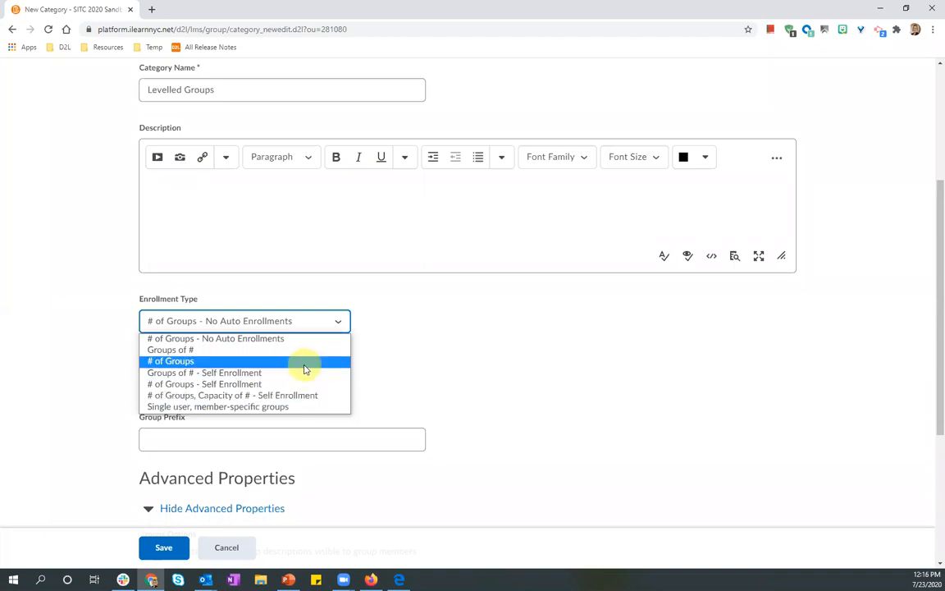
pyautogui.click(256, 339)
pyautogui.click(168, 380)
pyautogui.write('3')
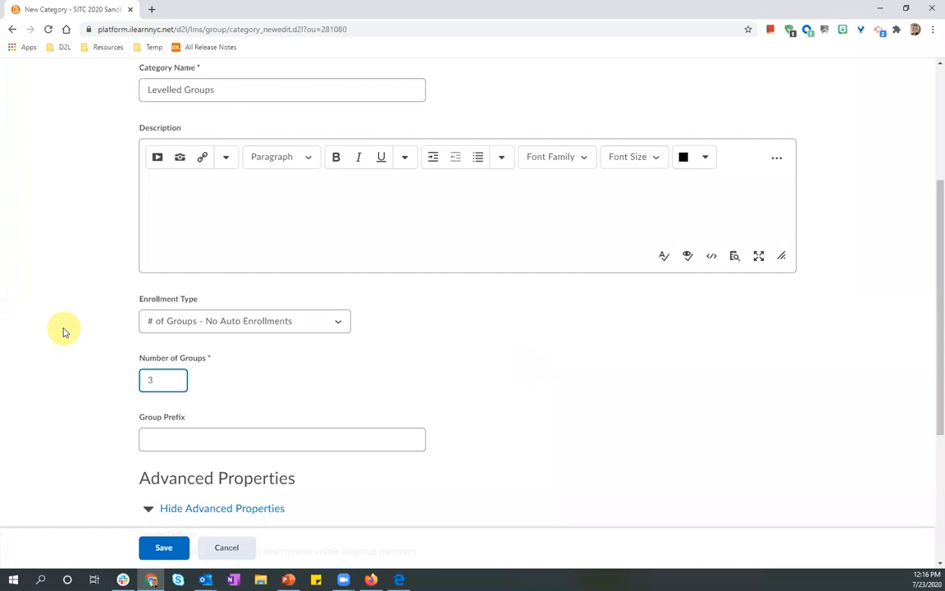
# Review the category's additional options, name, enrollment type and group count, and save the category
pyautogui.scroll(-1, 63, 331)
pyautogui.scroll(-3, 63, 331)
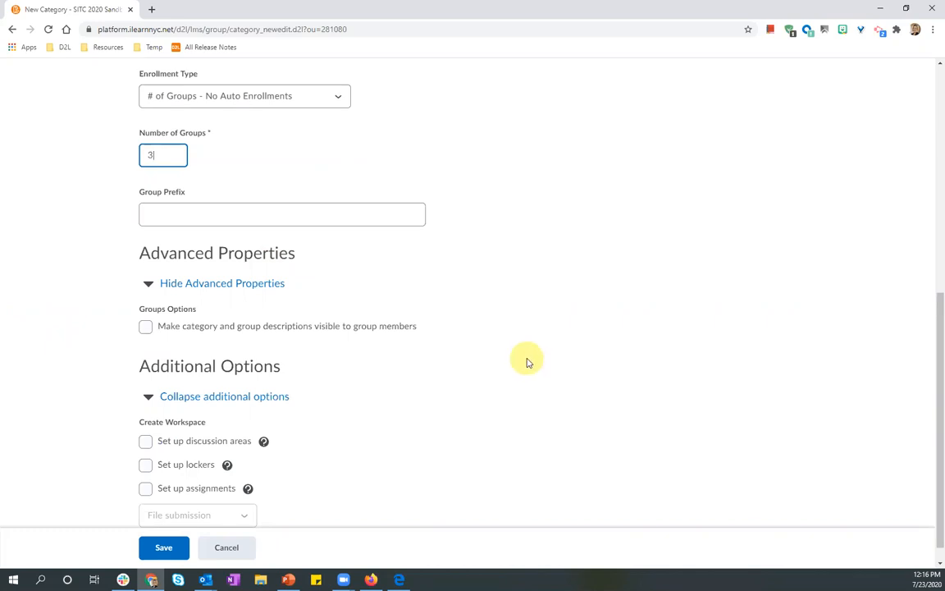
pyautogui.scroll(1, 527, 360)
pyautogui.scroll(4, 527, 360)
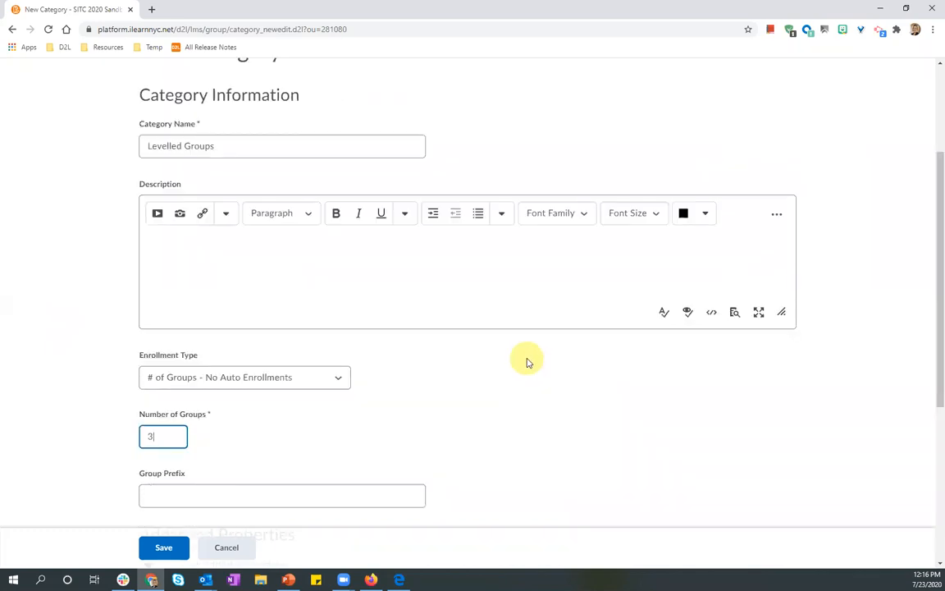
pyautogui.moveTo(146, 146); pyautogui.dragTo(247, 151)
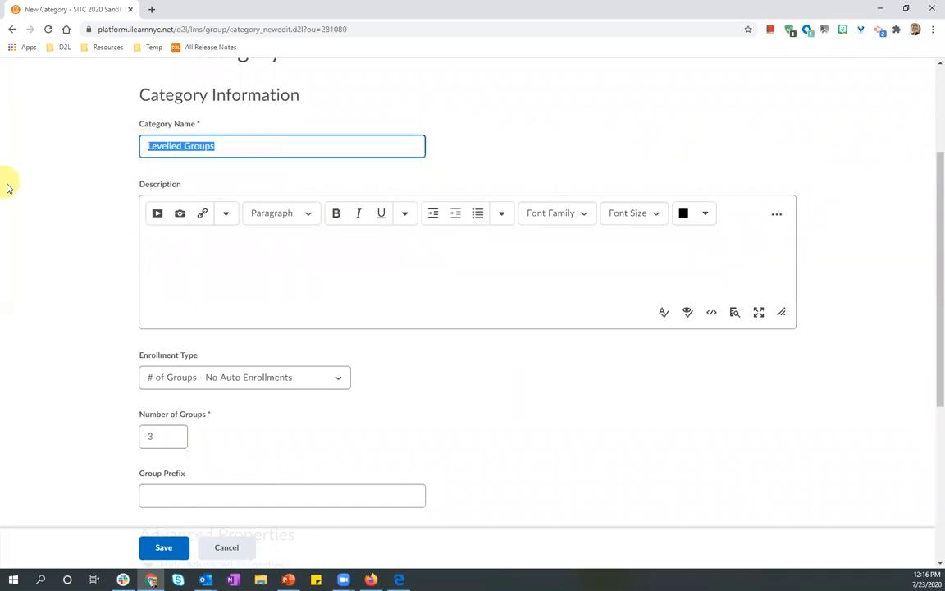
pyautogui.click(71, 348)
pyautogui.click(182, 386)
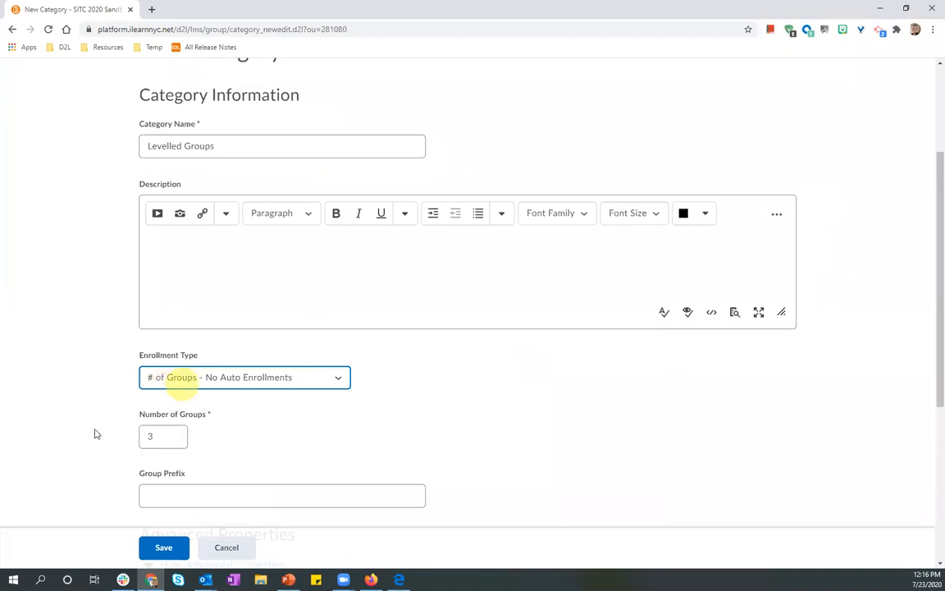
pyautogui.press('Tab')
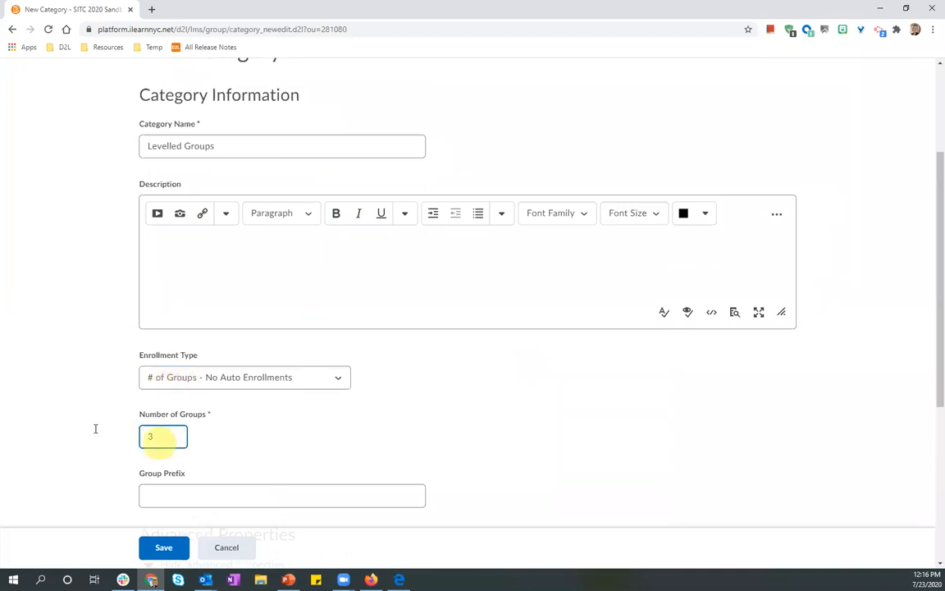
pyautogui.click(179, 547)
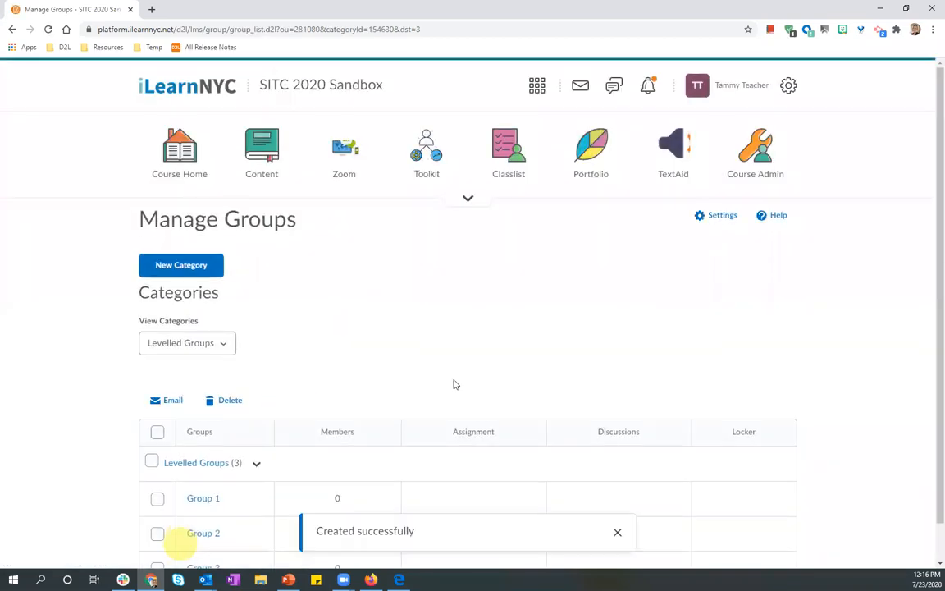
# Open the user enrollment page for Group 1 of the Levelled Groups category
pyautogui.scroll(-1, 454, 382)
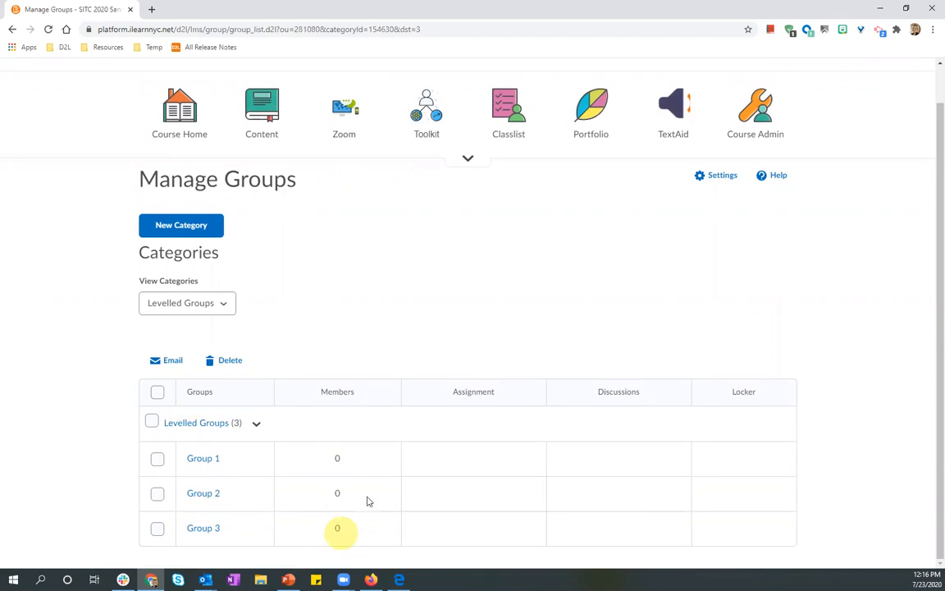
pyautogui.click(211, 459)
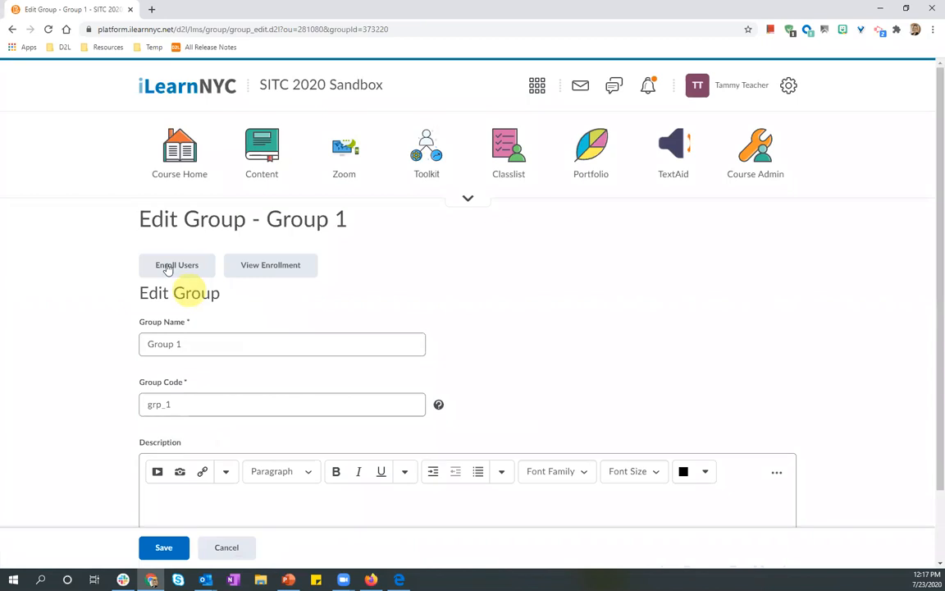
pyautogui.click(174, 267)
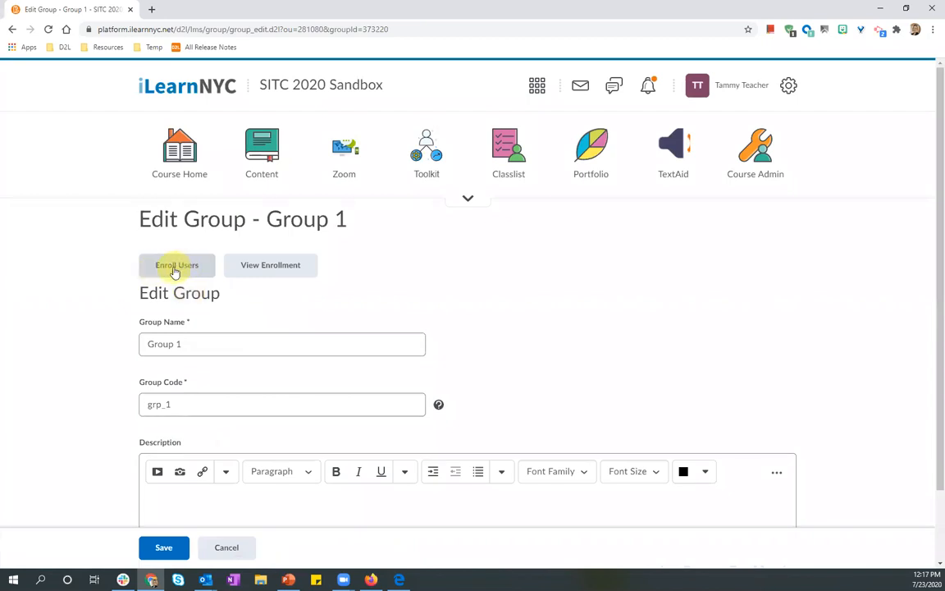
pyautogui.scroll(-1, 67, 316)
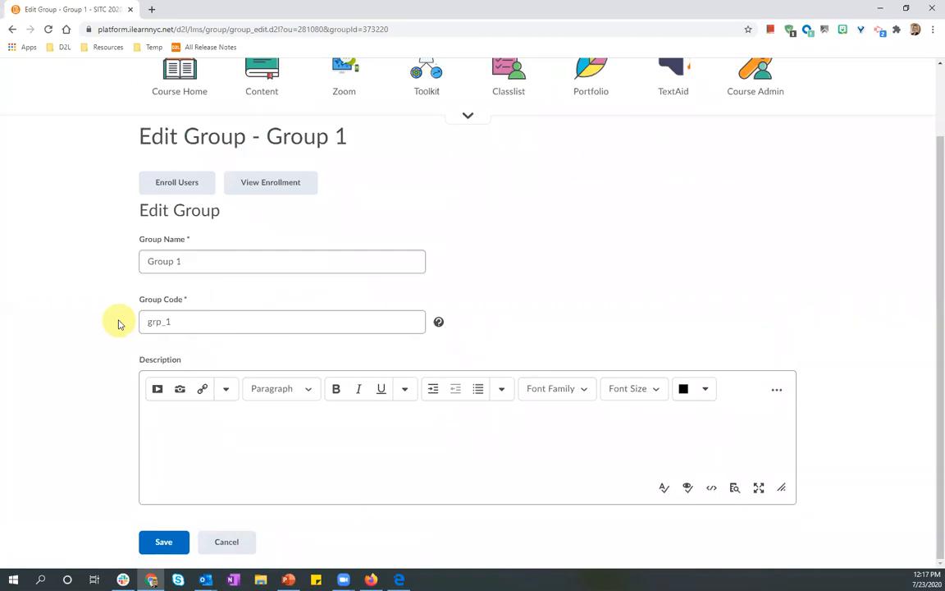
pyautogui.click(170, 193)
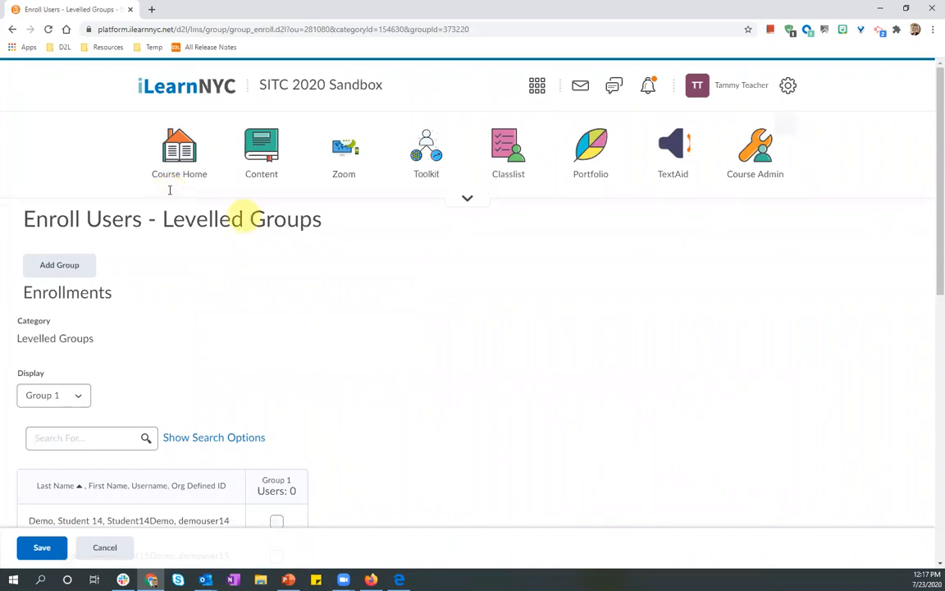
# Select demo students 14, 15, 18, 20, 22 and 25 as members of Group 1
pyautogui.scroll(-1, 351, 322)
pyautogui.scroll(-1, 352, 322)
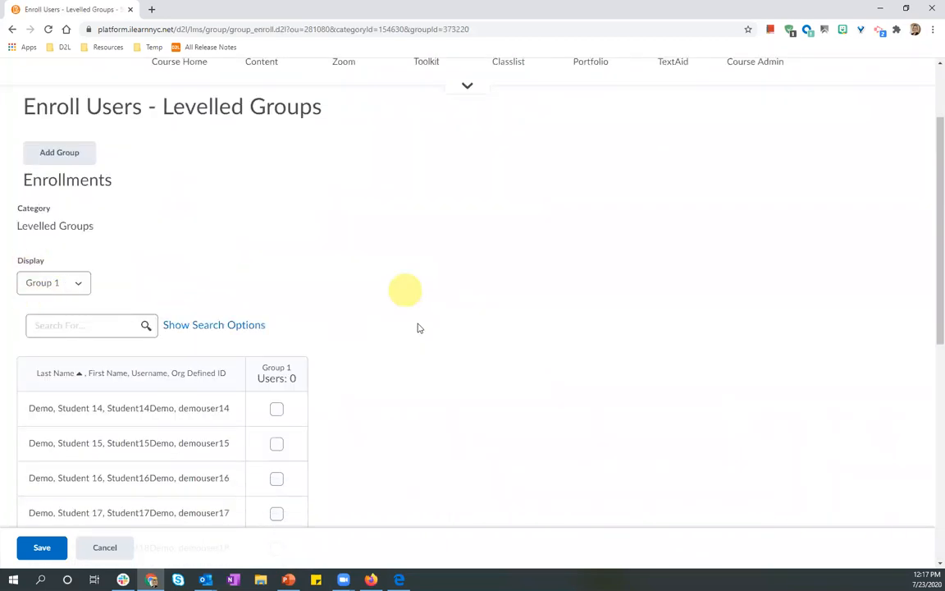
pyautogui.scroll(-5, 417, 327)
pyautogui.scroll(-3, 418, 328)
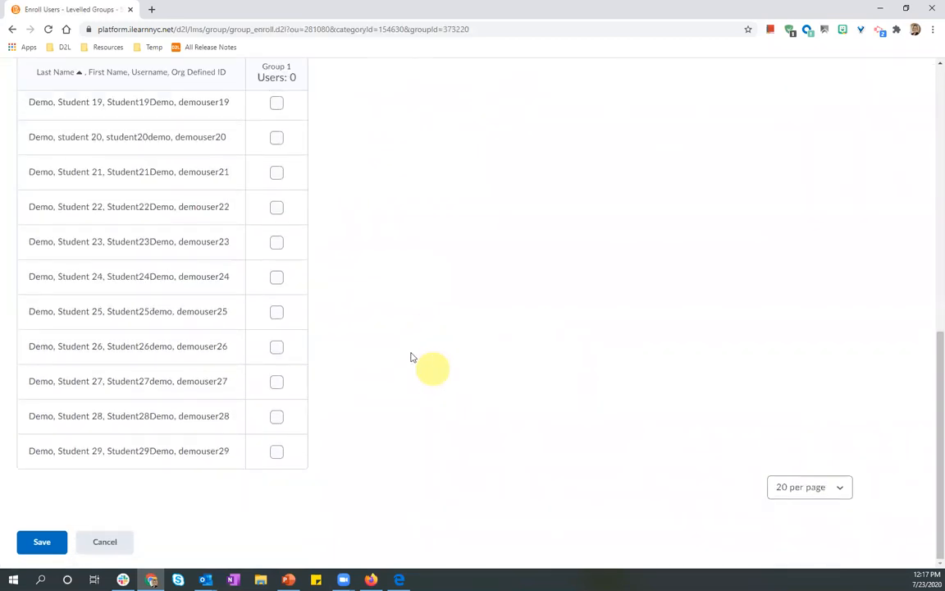
pyautogui.scroll(5, 417, 354)
pyautogui.click(277, 211)
pyautogui.click(288, 244)
pyautogui.click(287, 351)
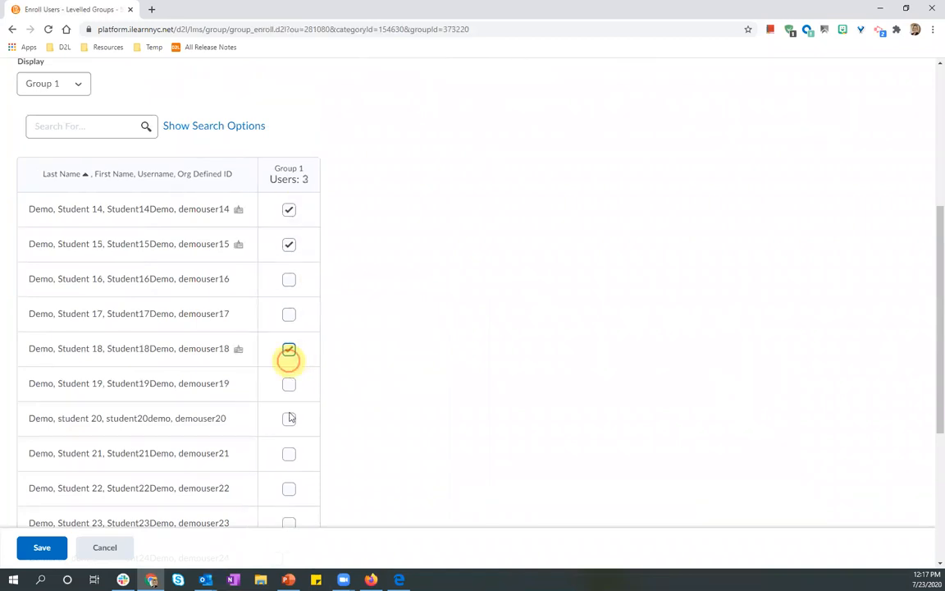
pyautogui.click(288, 417)
pyautogui.scroll(-2, 289, 403)
pyautogui.click(288, 376)
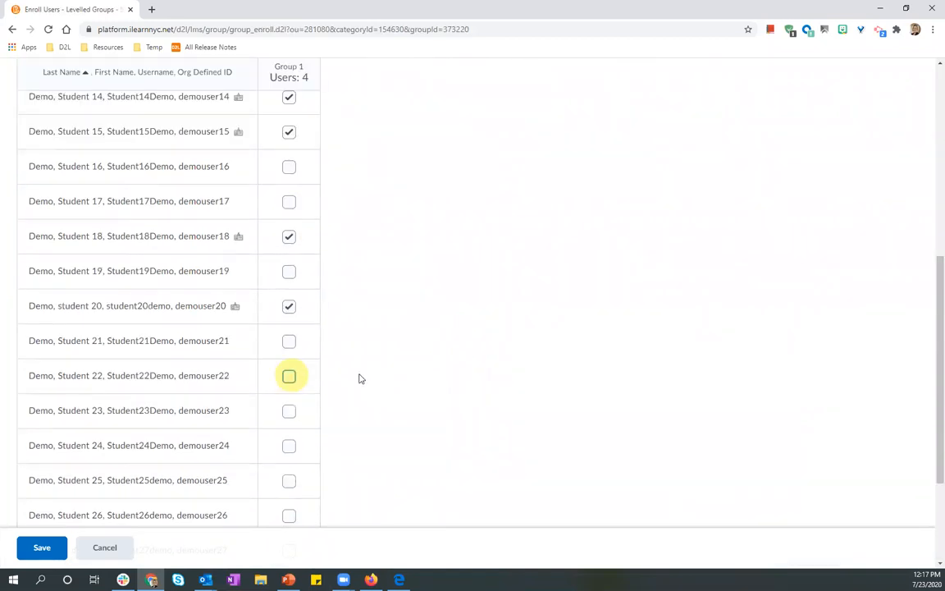
pyautogui.scroll(-2, 345, 378)
pyautogui.click(290, 369)
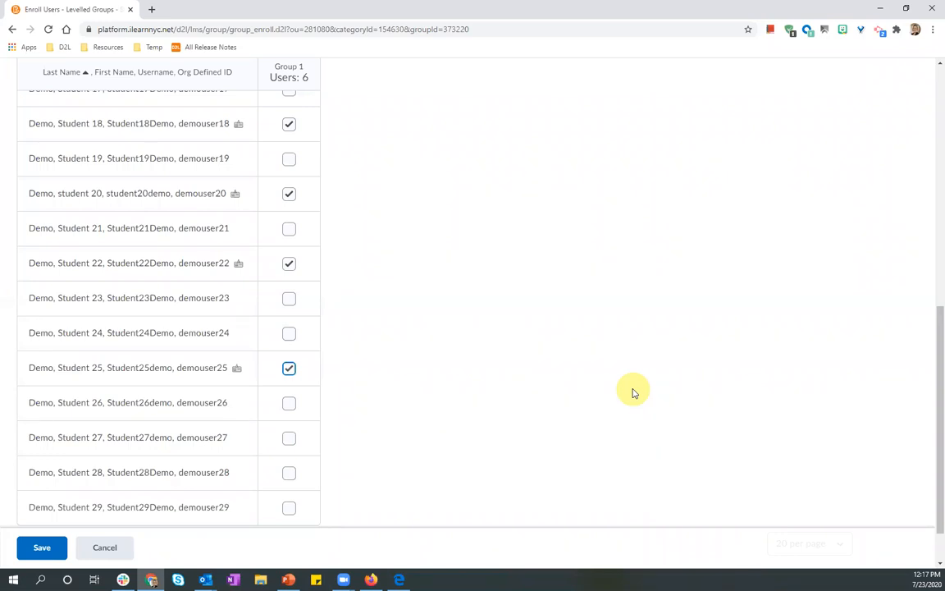
# Check the group display selector and save the Group 1 enrollments
pyautogui.scroll(5, 633, 393)
pyautogui.click(54, 247)
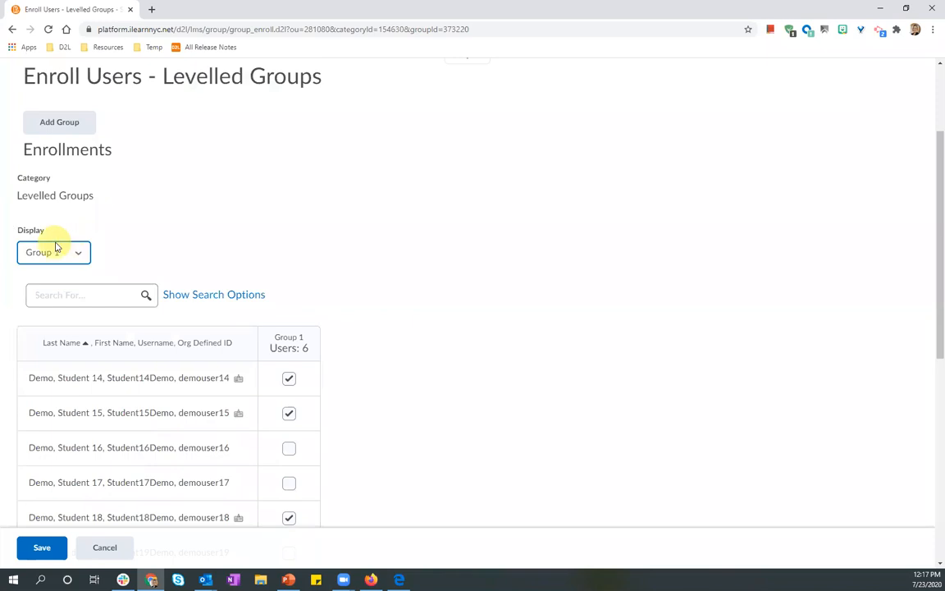
pyautogui.click(587, 339)
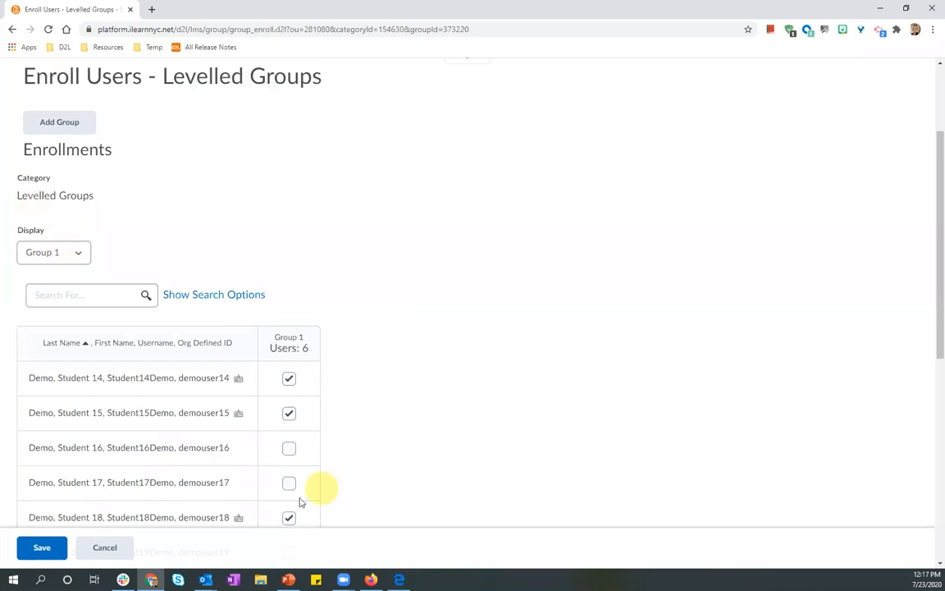
pyautogui.click(59, 550)
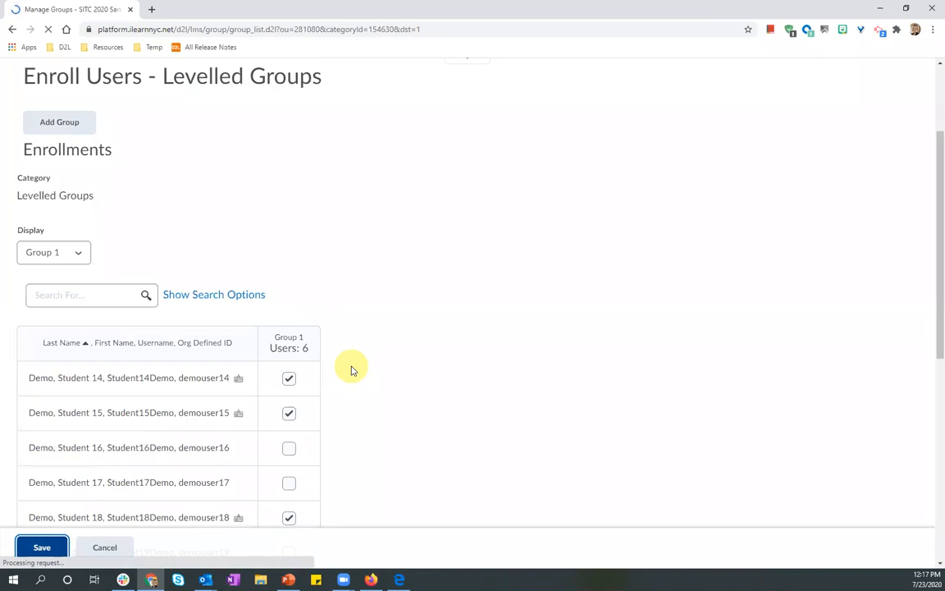
# Open Group 2 of the Levelled Groups category and go to its user enrollment page
pyautogui.scroll(-1, 355, 365)
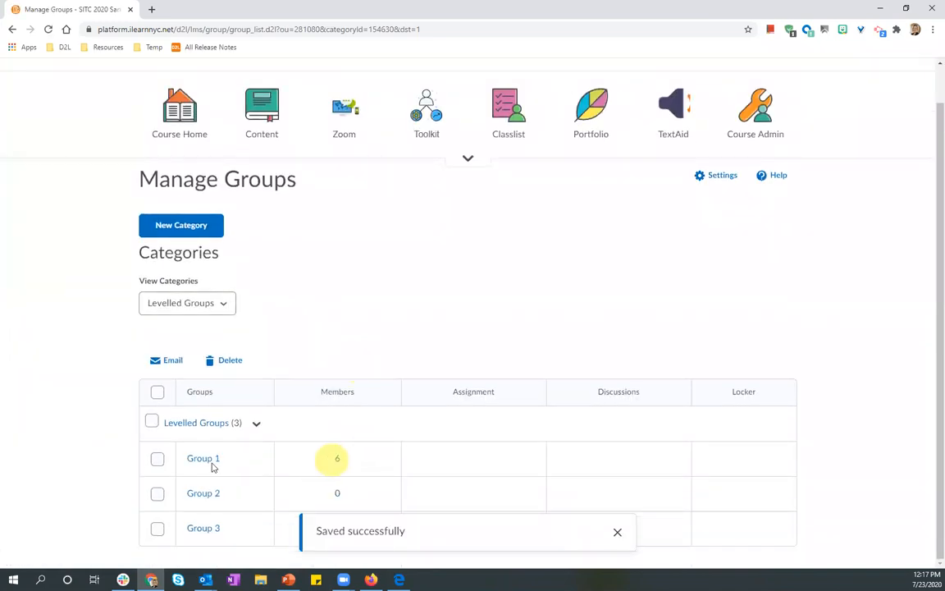
pyautogui.click(203, 492)
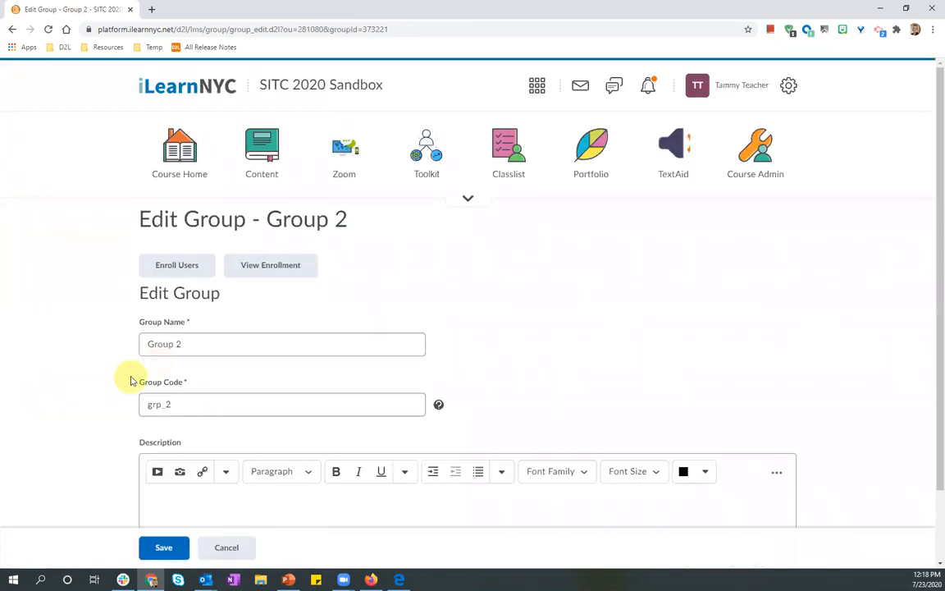
pyautogui.click(181, 397)
pyautogui.click(149, 344)
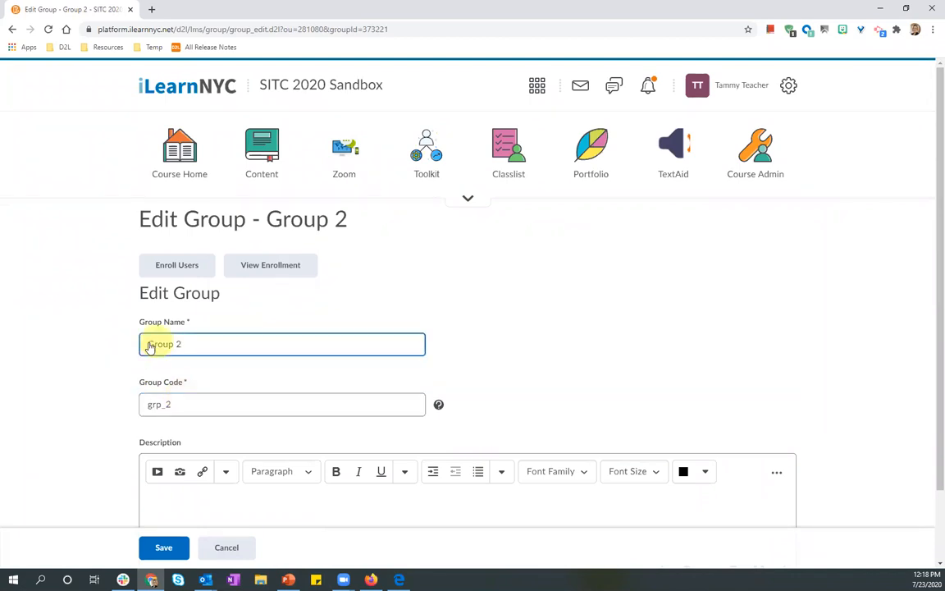
pyautogui.click(169, 263)
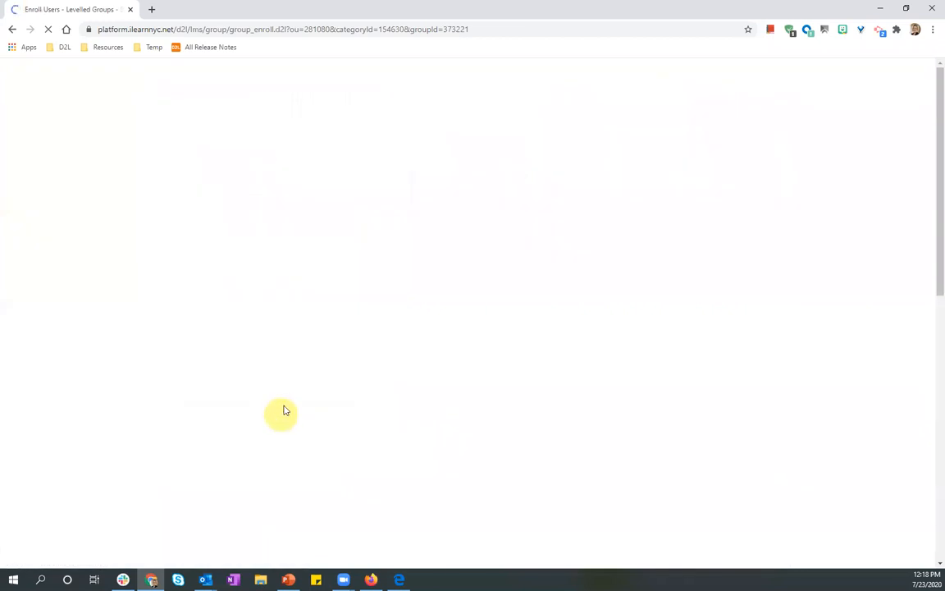
# Enroll demo students 25, 26, 27, 28 and 29 in Group 2 and save the enrollments
pyautogui.scroll(-3, 300, 398)
pyautogui.click(283, 450)
pyautogui.click(289, 383)
pyautogui.click(290, 346)
pyautogui.click(291, 312)
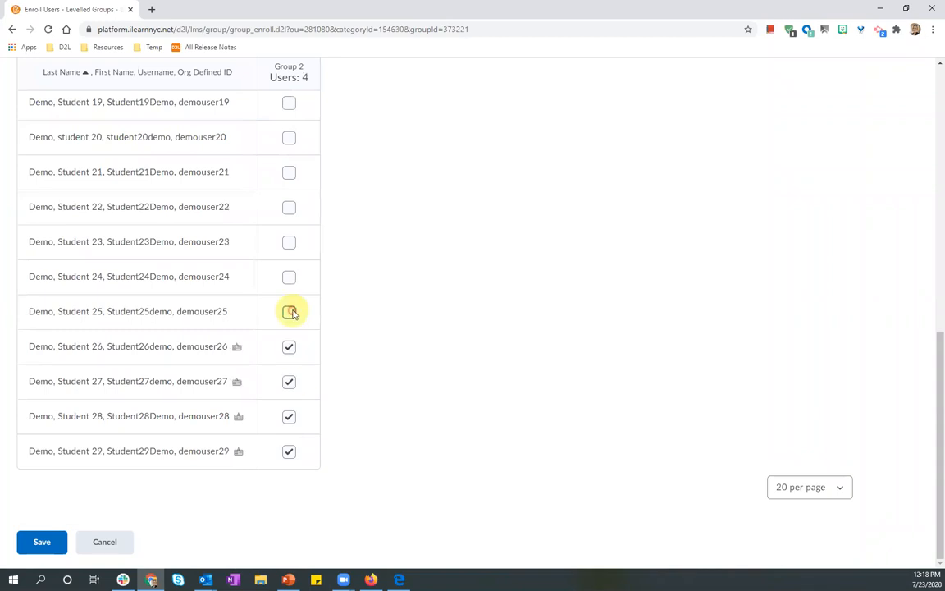
pyautogui.click(42, 542)
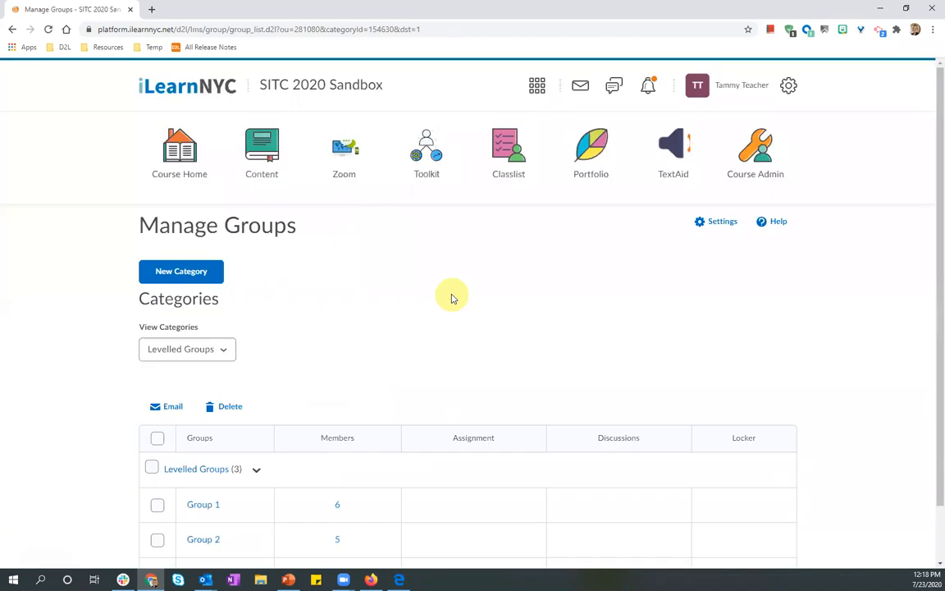
# Open Group 3 of the Levelled Groups category and go to its user enrollment page
pyautogui.scroll(-1, 90, 410)
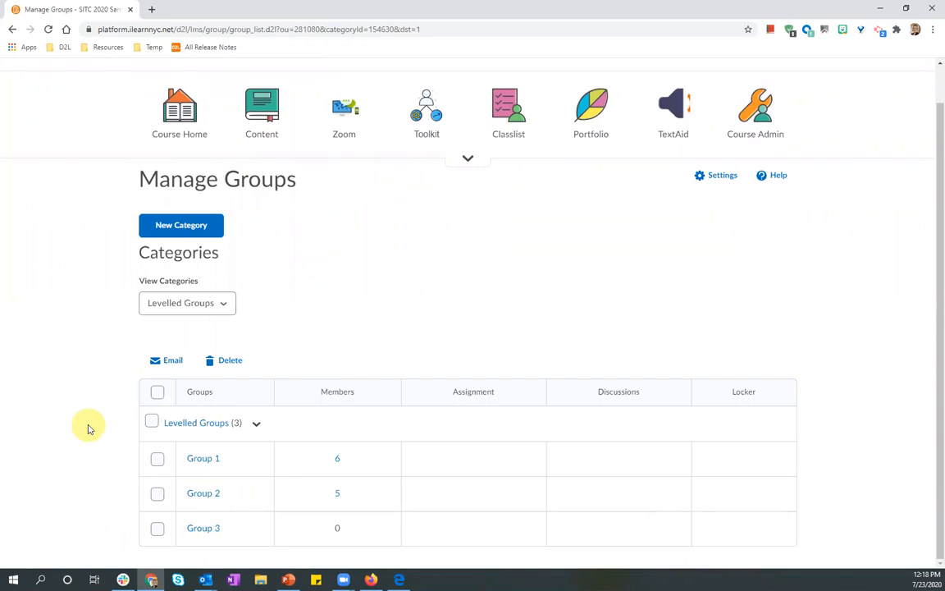
pyautogui.click(204, 527)
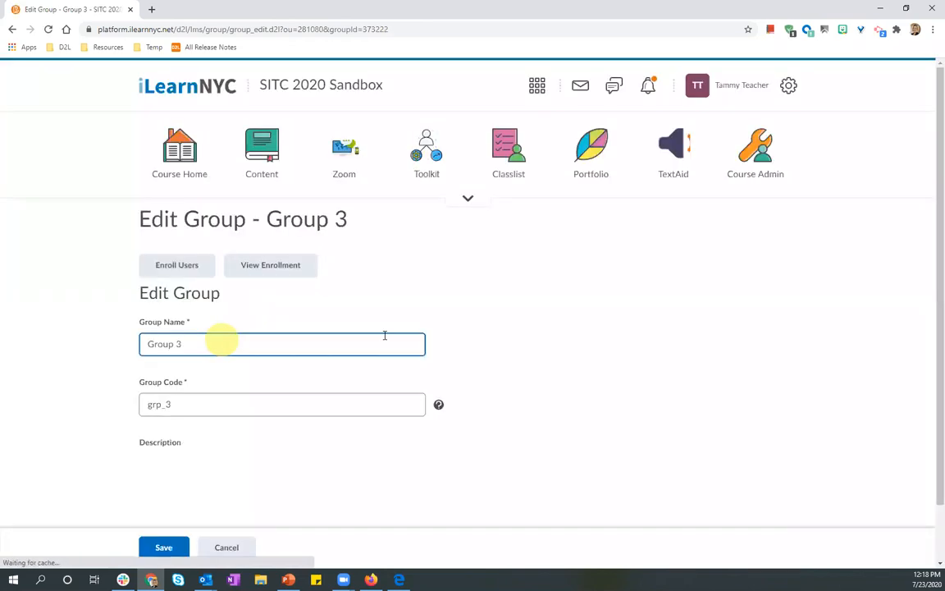
pyautogui.scroll(-1, 385, 335)
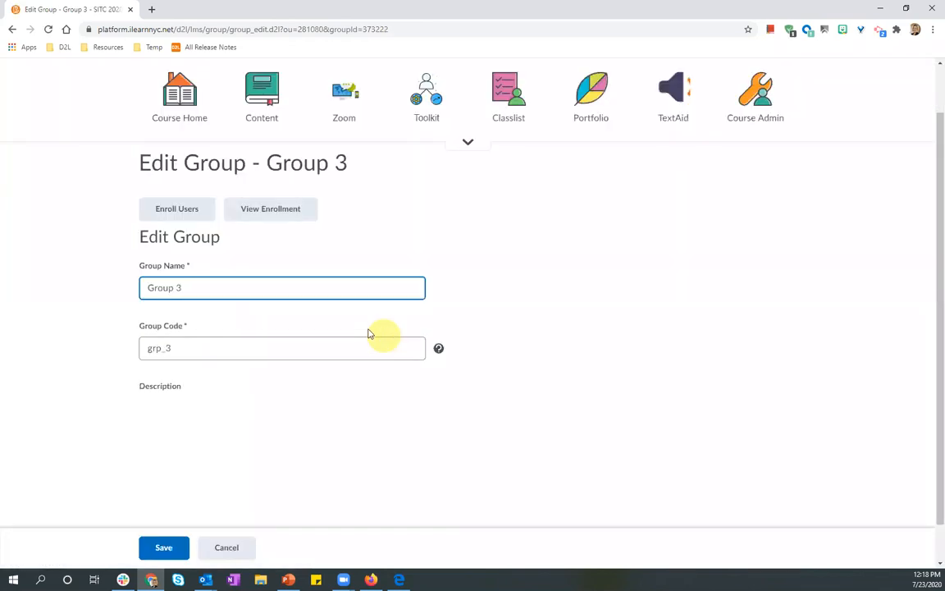
pyautogui.click(179, 211)
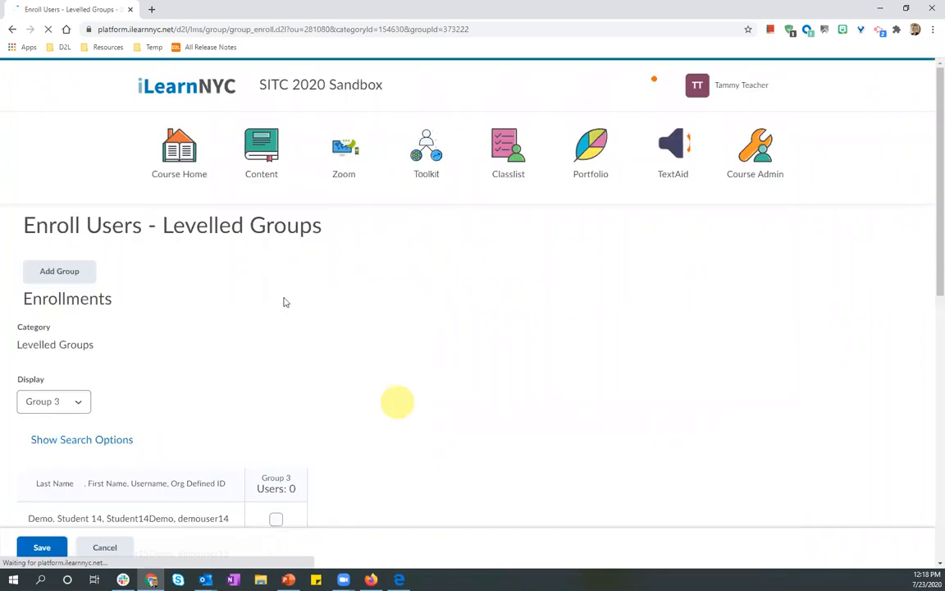
# Enroll demo students 18, 20, 21, 22, 23, 27 and 28 in Group 3 and save the enrollments
pyautogui.scroll(-10, 279, 312)
pyautogui.click(289, 216)
pyautogui.click(289, 320)
pyautogui.click(289, 357)
pyautogui.click(290, 392)
pyautogui.click(289, 288)
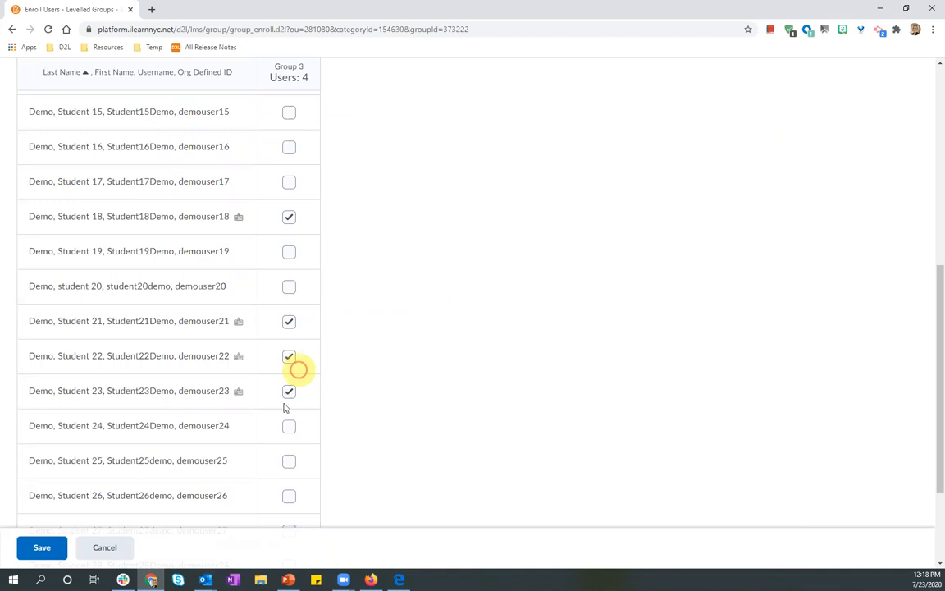
pyautogui.scroll(-3, 291, 410)
pyautogui.click(289, 382)
pyautogui.click(289, 416)
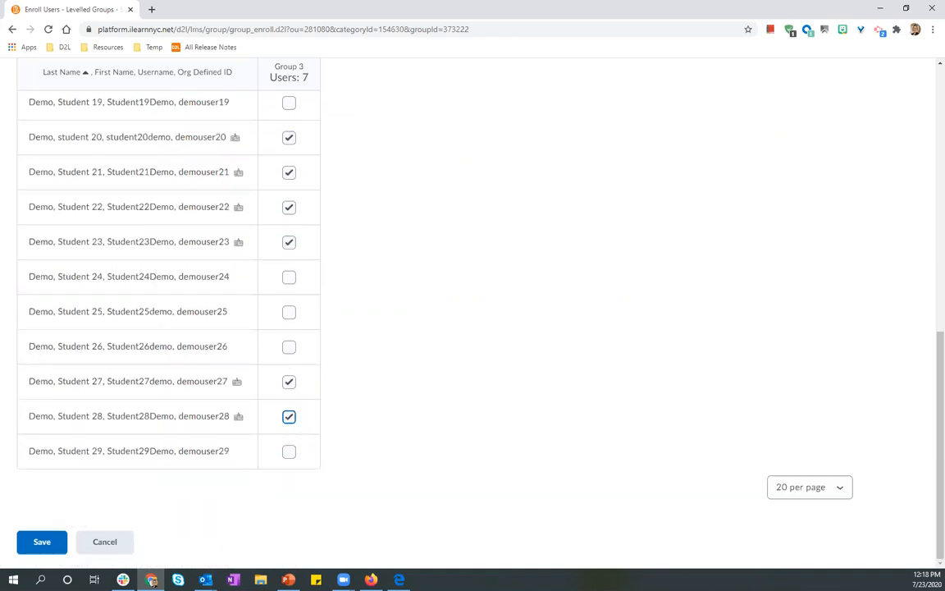
pyautogui.click(42, 541)
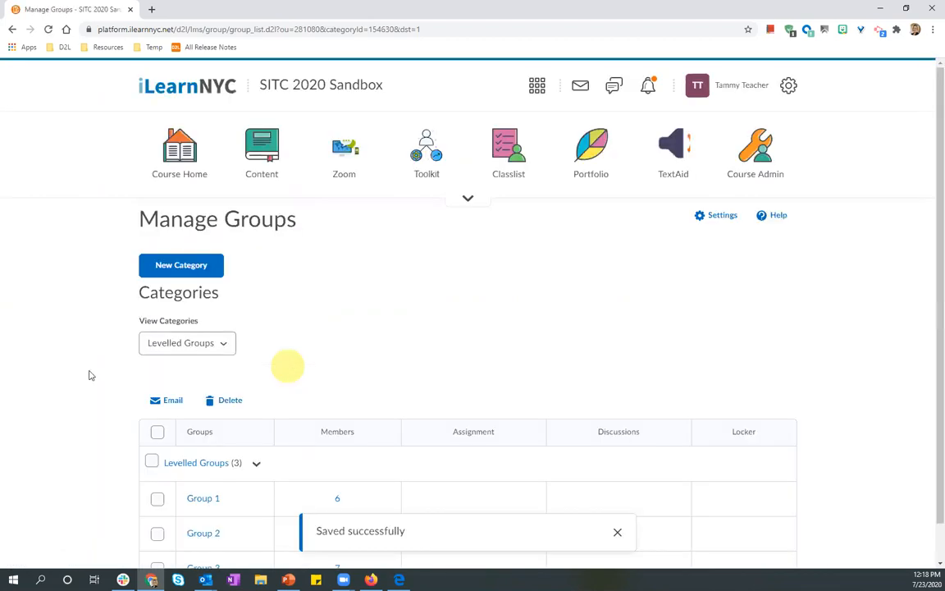
# Start another new group category and name it "ELL"
pyautogui.scroll(-1, 76, 462)
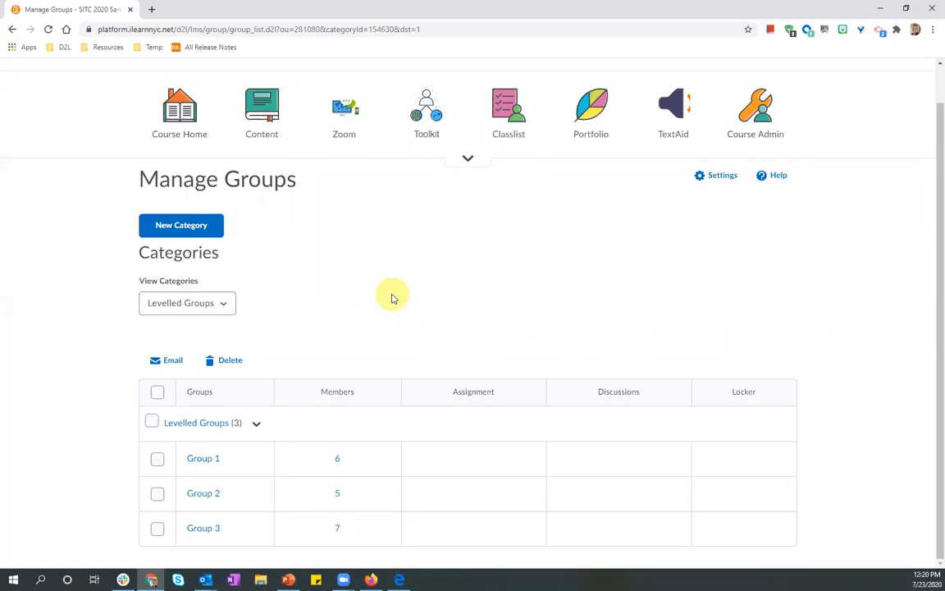
pyautogui.click(180, 226)
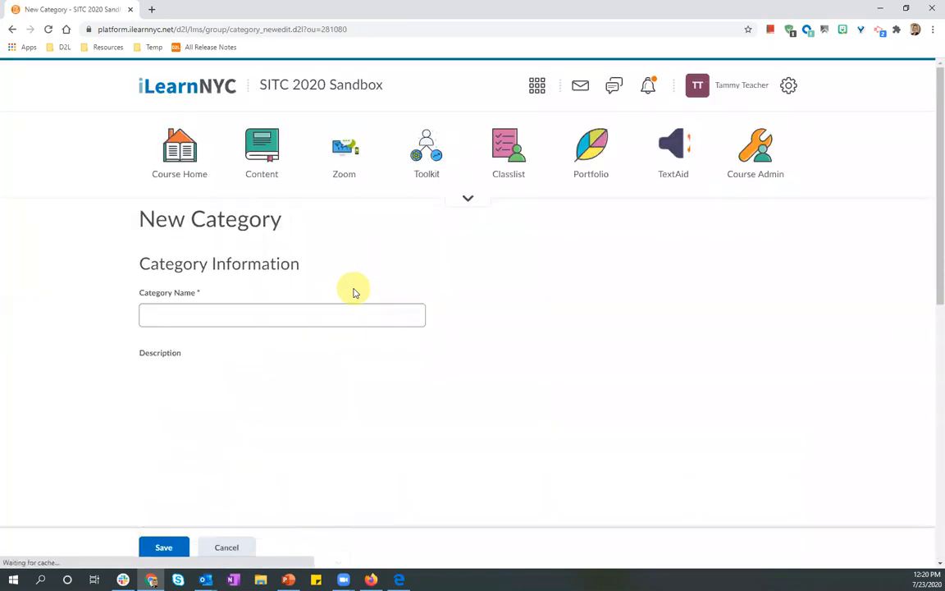
pyautogui.click(165, 312)
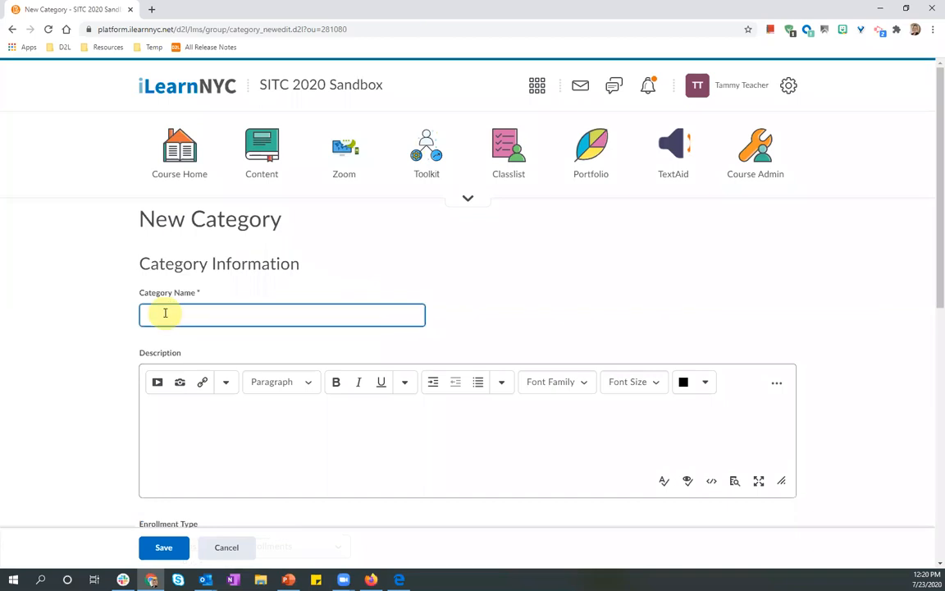
pyautogui.write('ELL')
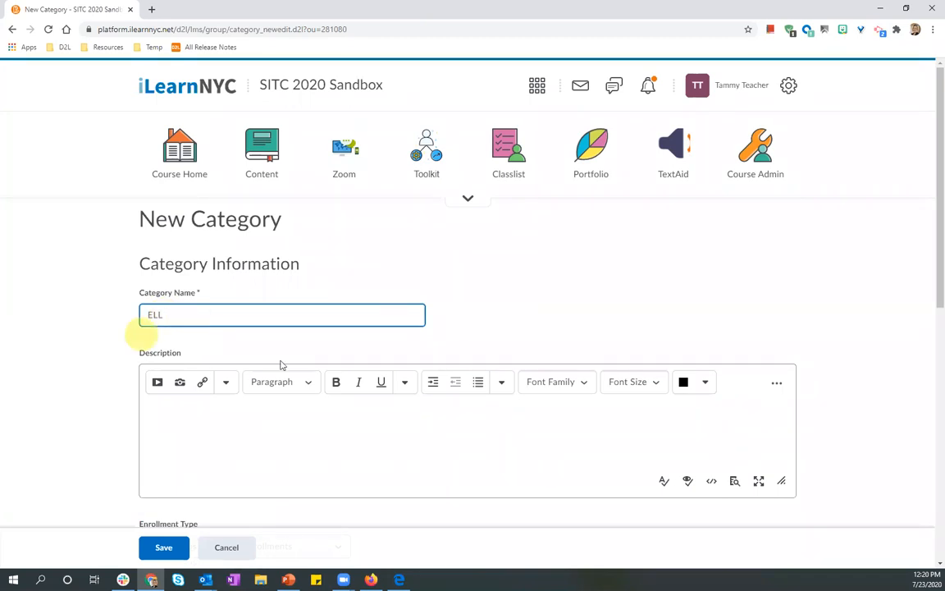
# Use the "# of Groups - No Auto Enrollments" enrollment type with 1 group and save the ELL category
pyautogui.scroll(-2, 244, 385)
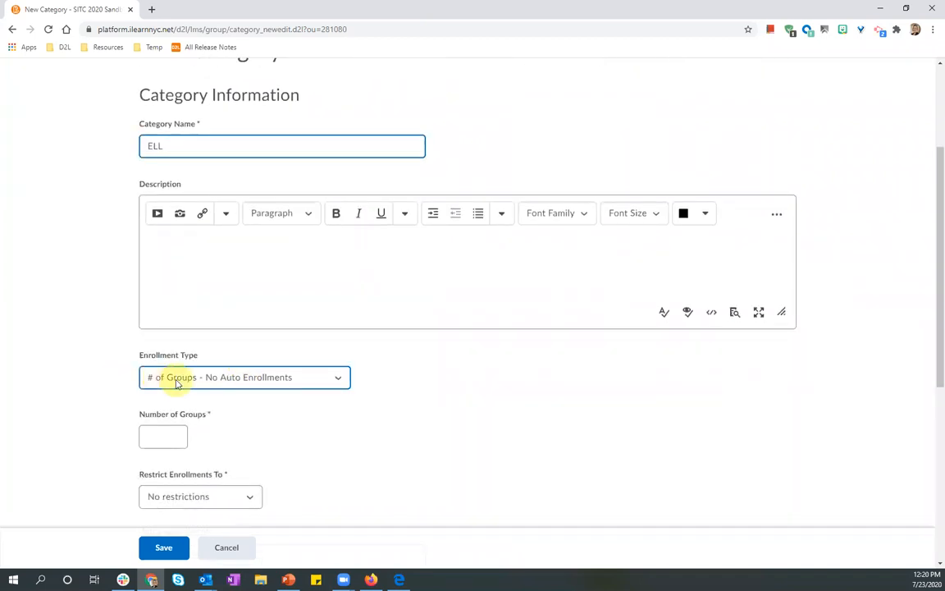
pyautogui.click(153, 436)
pyautogui.write('1')
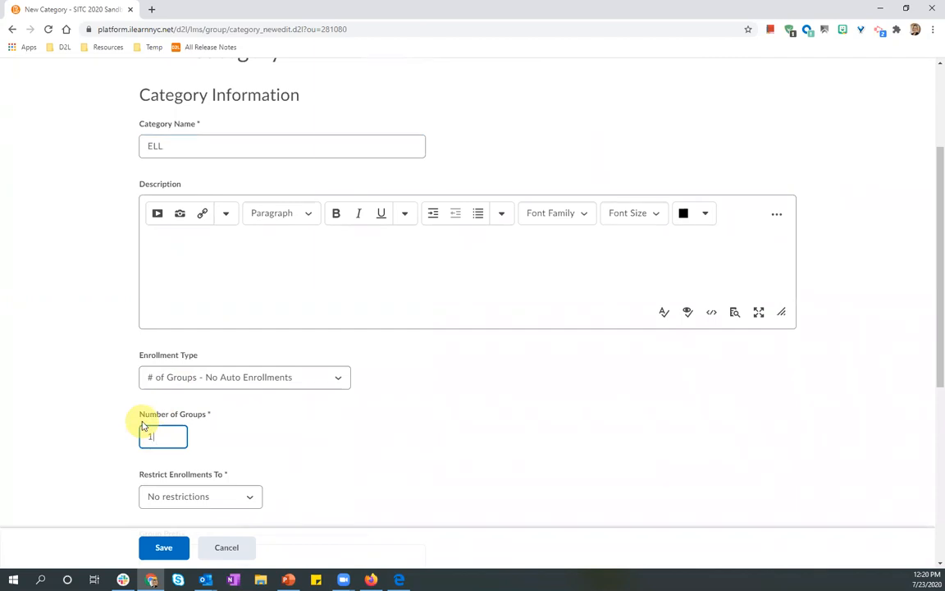
pyautogui.click(164, 547)
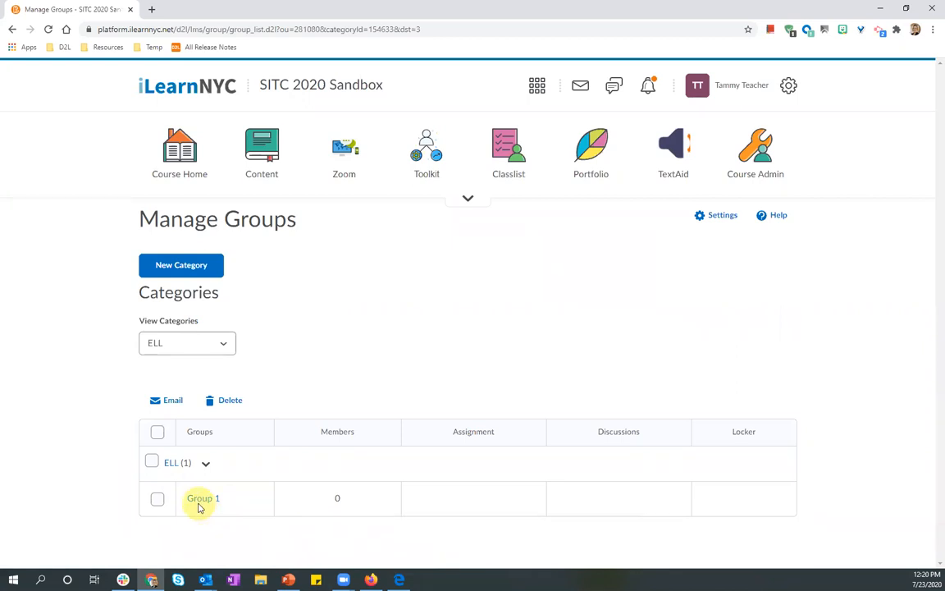
# Open the user enrollment page for Group 1 of the ELL category
pyautogui.click(201, 499)
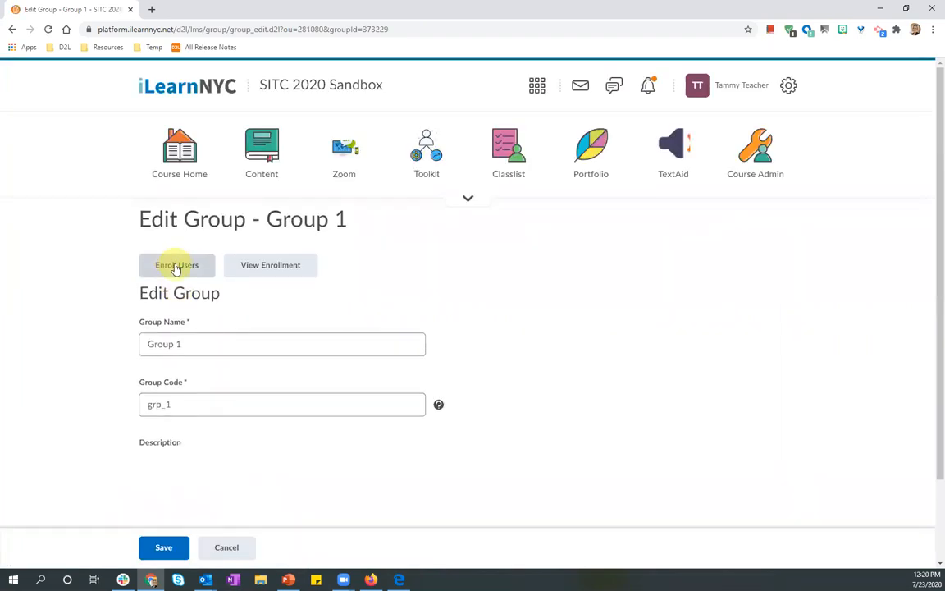
pyautogui.click(176, 266)
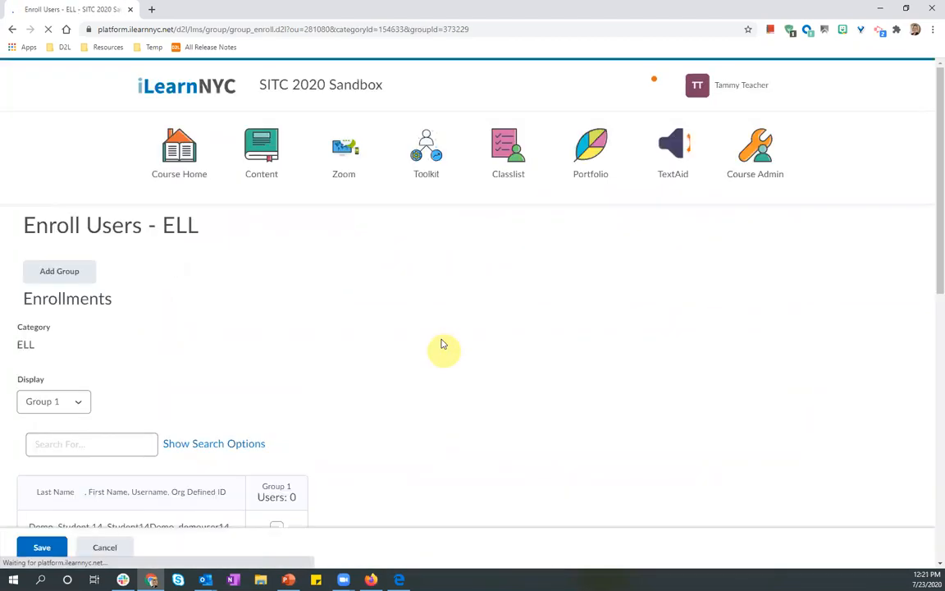
# Enroll demo students 17, 18, 21 and 23 in Group 1 of the ELL category and save the enrollments
pyautogui.scroll(-5, 443, 341)
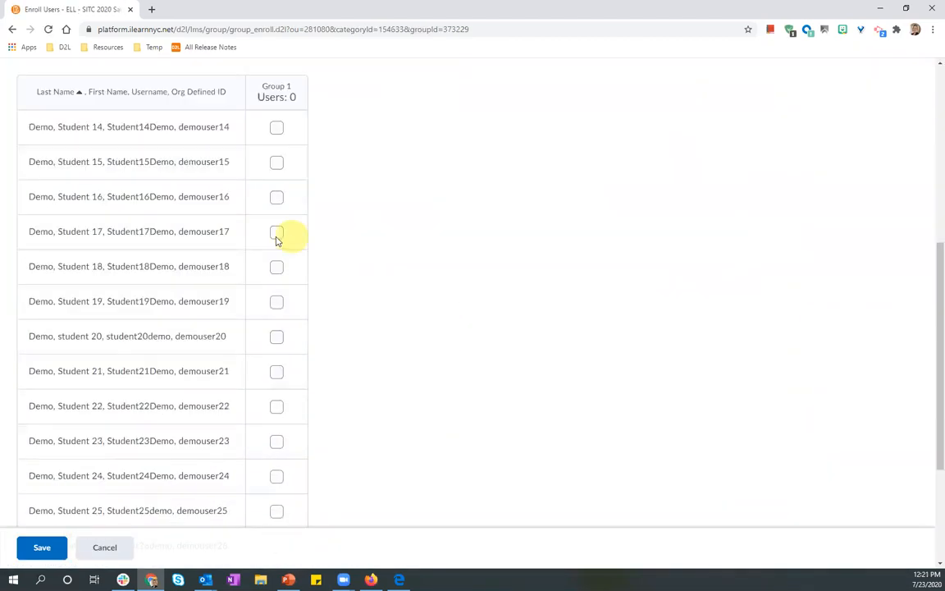
pyautogui.click(277, 236)
pyautogui.click(288, 268)
pyautogui.click(289, 373)
pyautogui.click(289, 441)
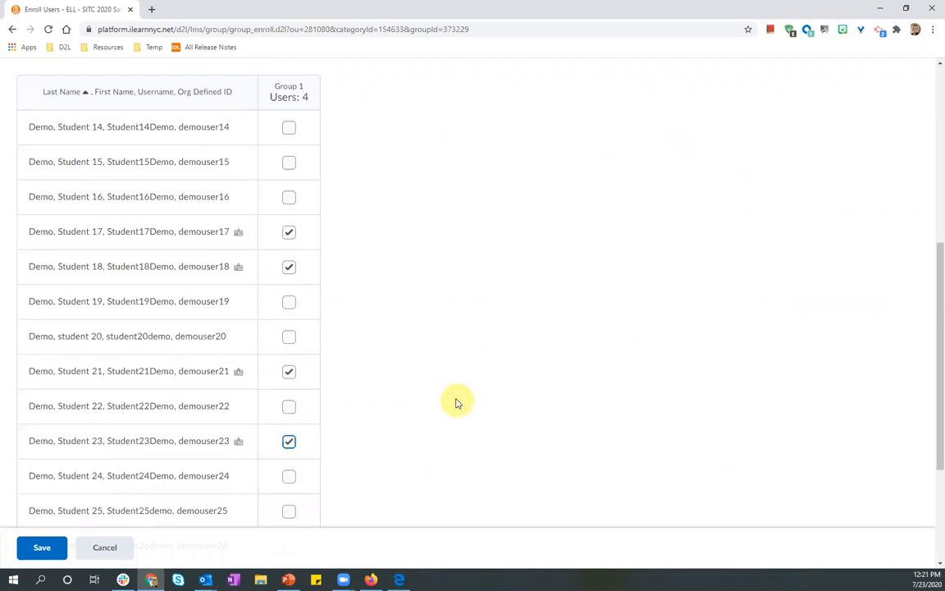
pyautogui.click(41, 548)
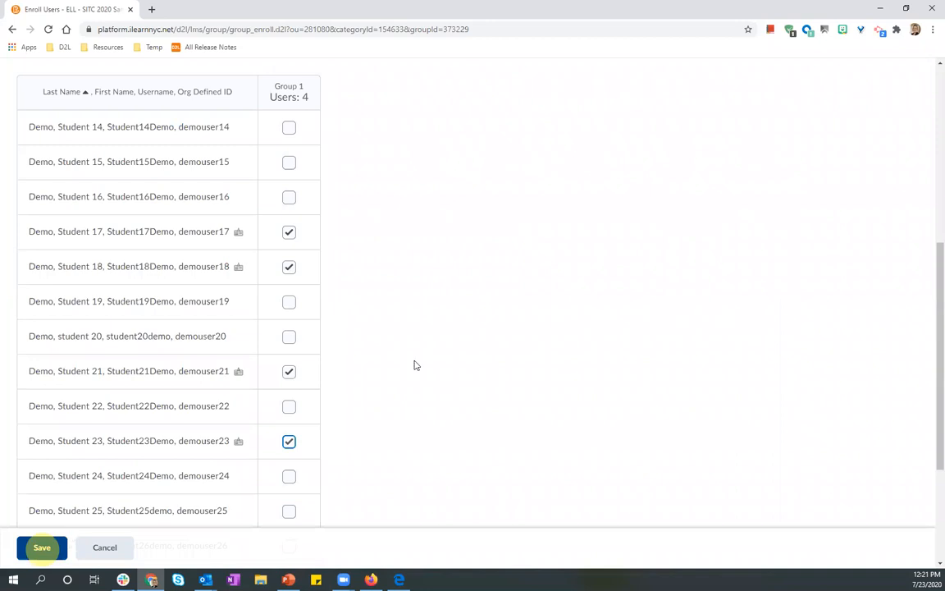
pyautogui.click(414, 364)
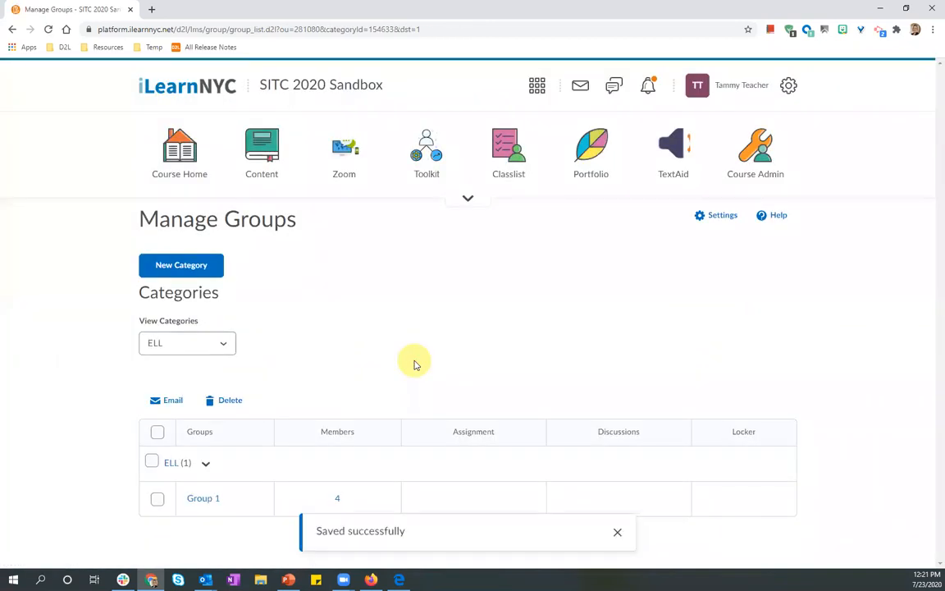
# Review the groups in the Levelled Groups category and return to viewing the ELL category
pyautogui.click(175, 346)
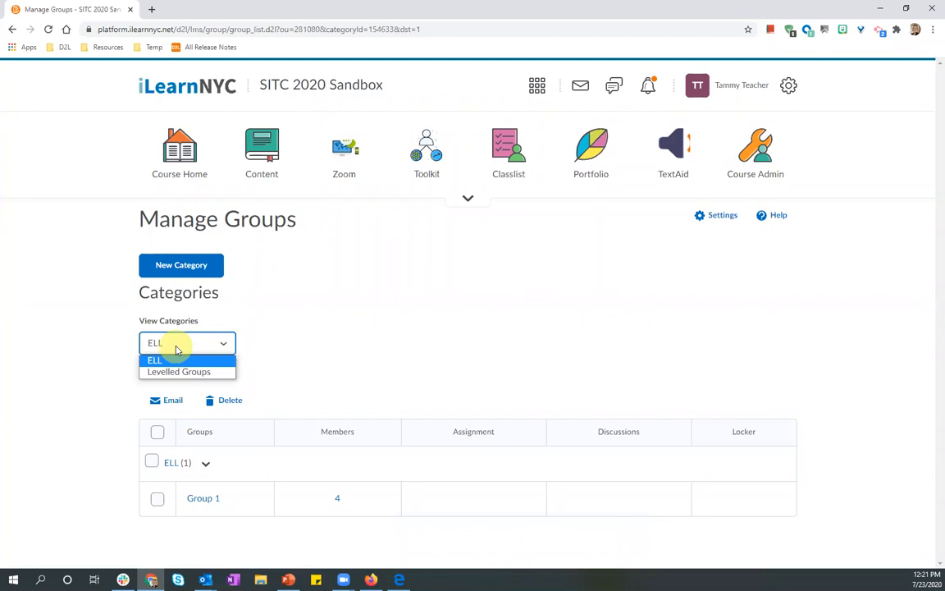
pyautogui.click(168, 372)
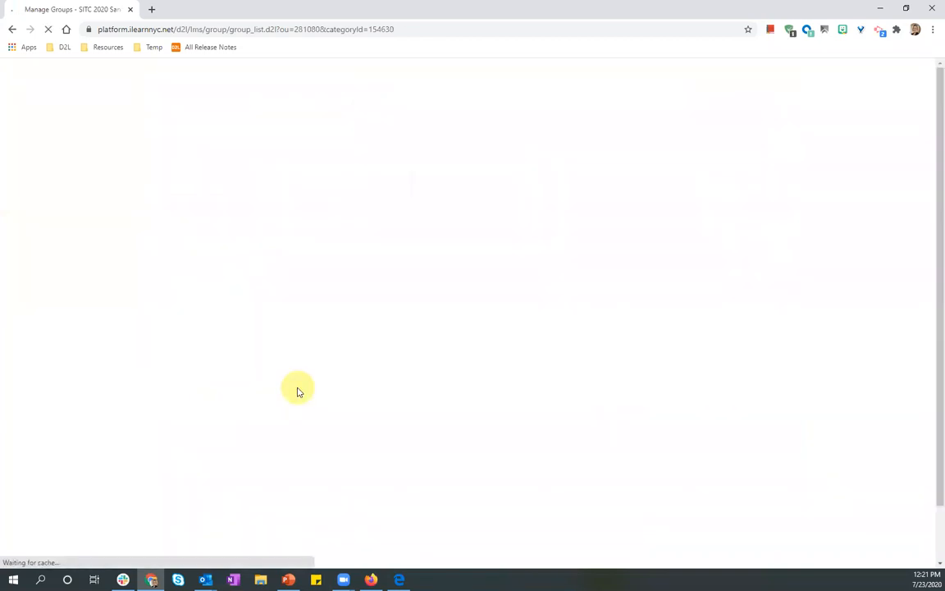
pyautogui.scroll(-1, 303, 406)
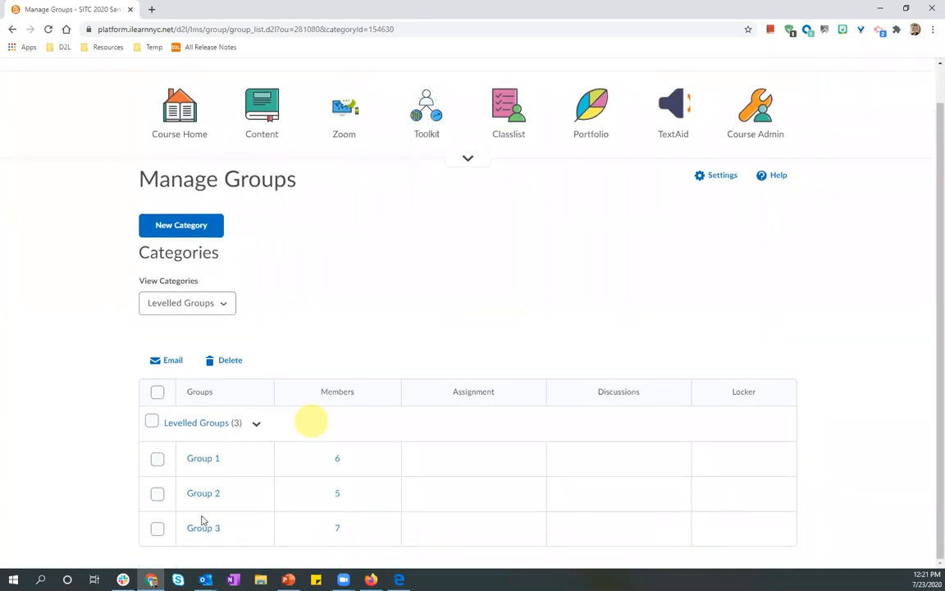
pyautogui.click(175, 302)
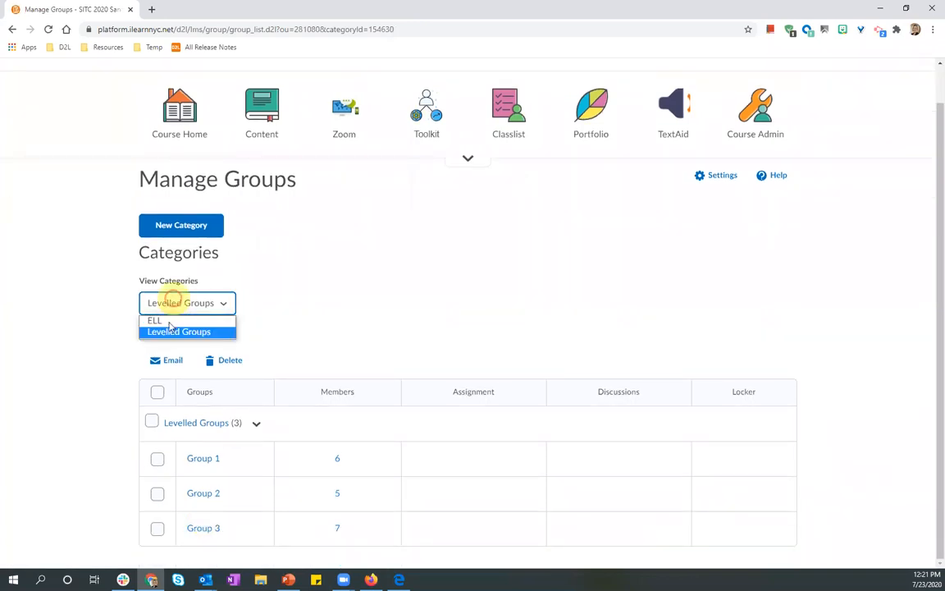
pyautogui.click(170, 326)
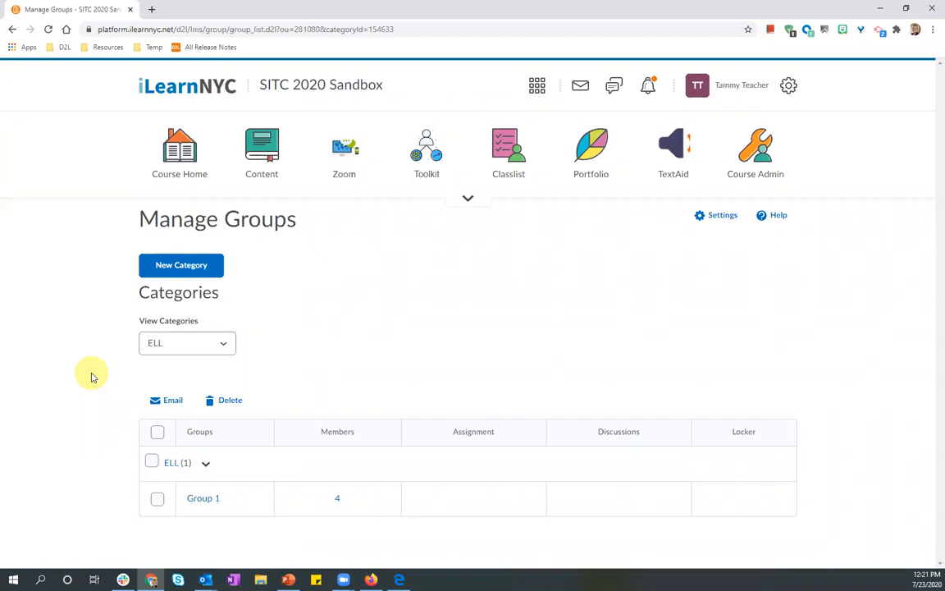
# Open the course content and look through the items in the Supplemental Activities unit
pyautogui.click(261, 161)
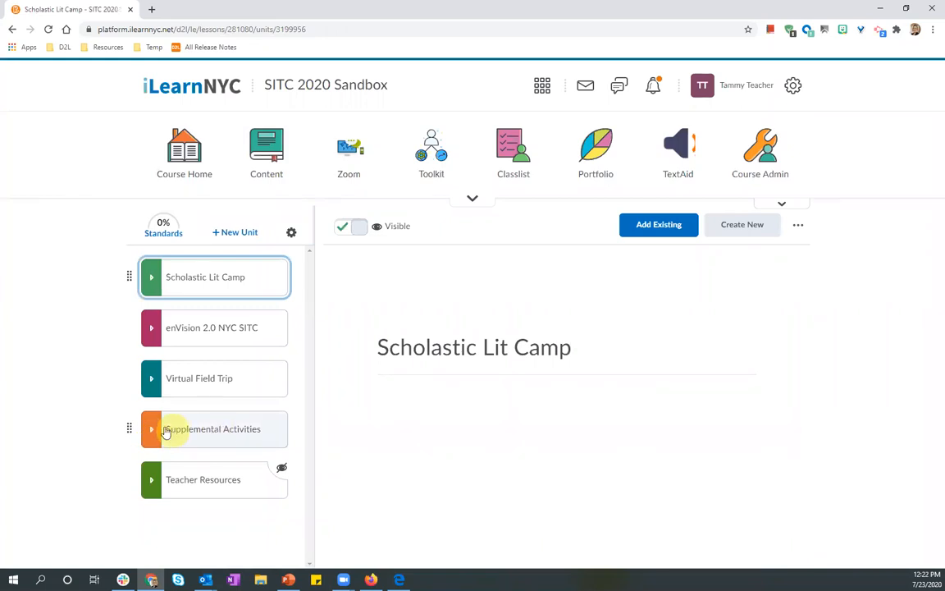
pyautogui.click(227, 434)
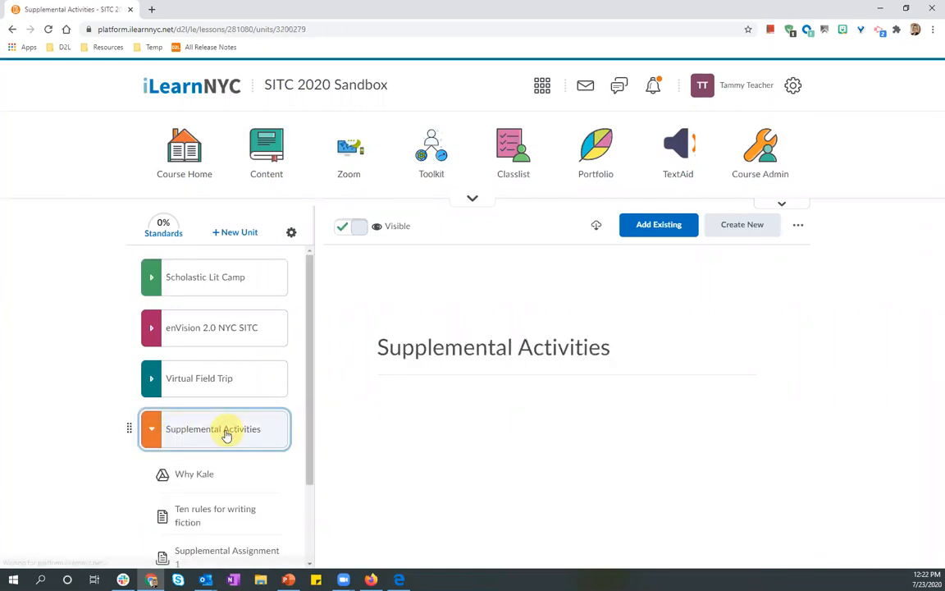
pyautogui.scroll(-1, 227, 433)
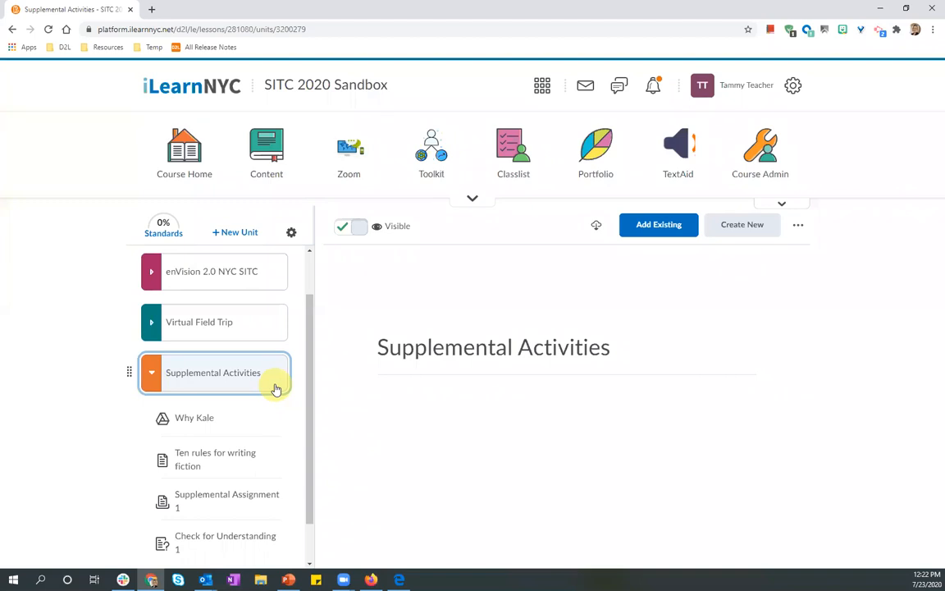
pyautogui.click(244, 415)
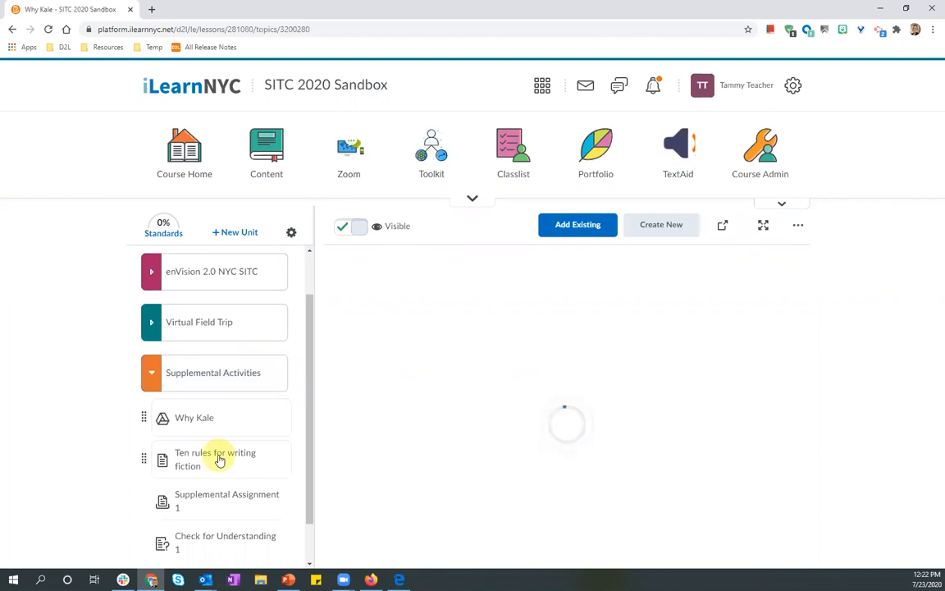
pyautogui.click(220, 461)
pyautogui.click(227, 503)
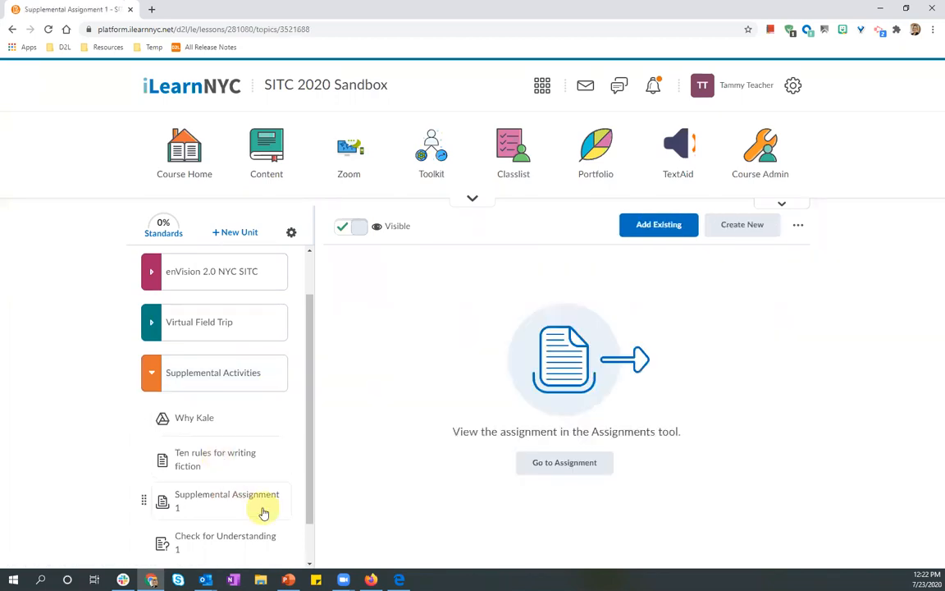
pyautogui.scroll(-1, 243, 492)
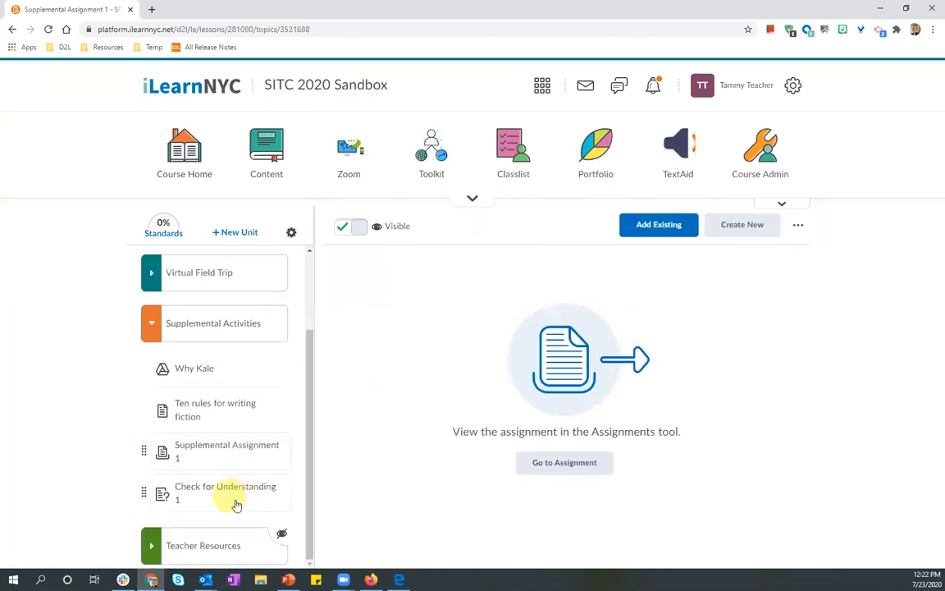
# Start a new release condition for the Why Kale topic, using the Group enrollment condition type
pyautogui.click(206, 369)
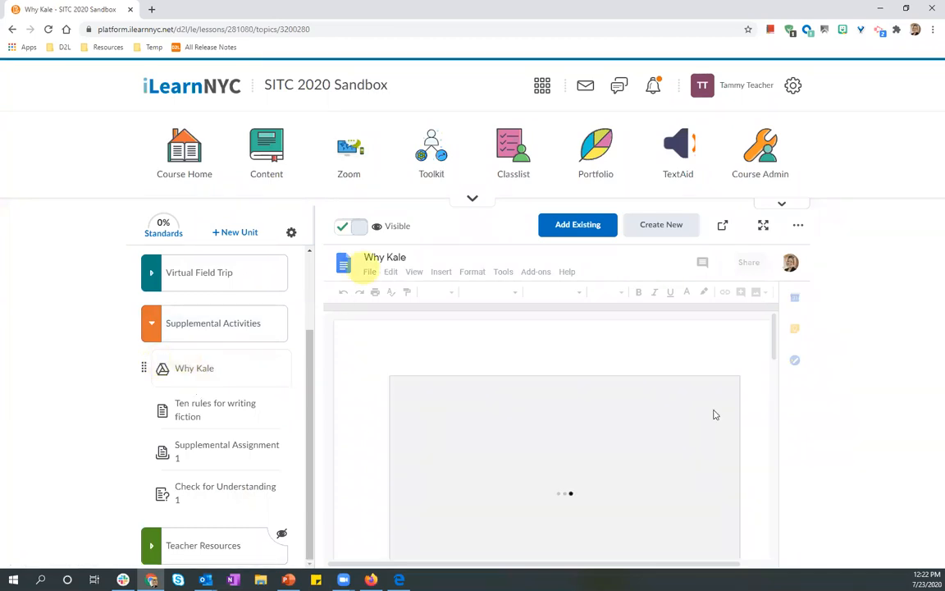
pyautogui.click(797, 229)
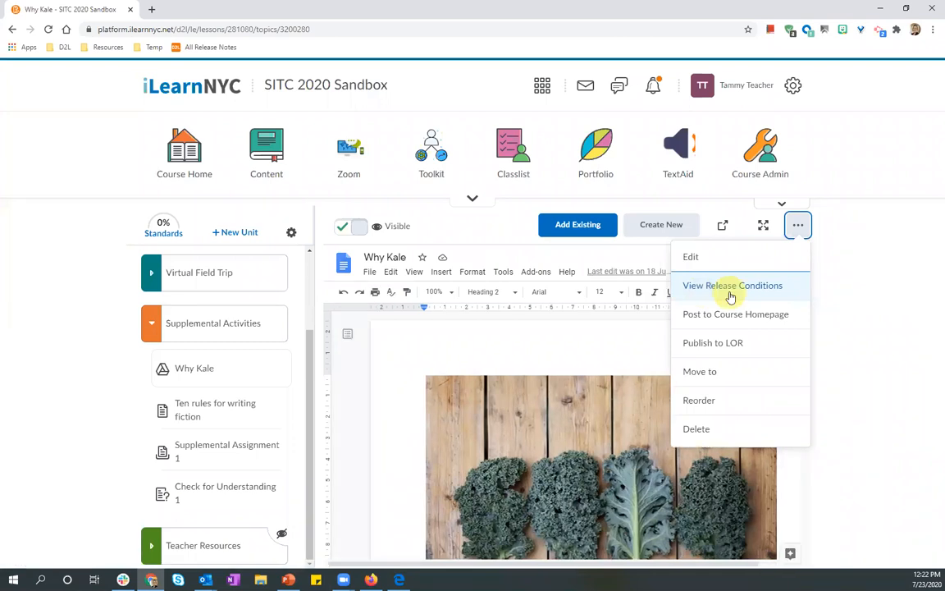
pyautogui.click(731, 287)
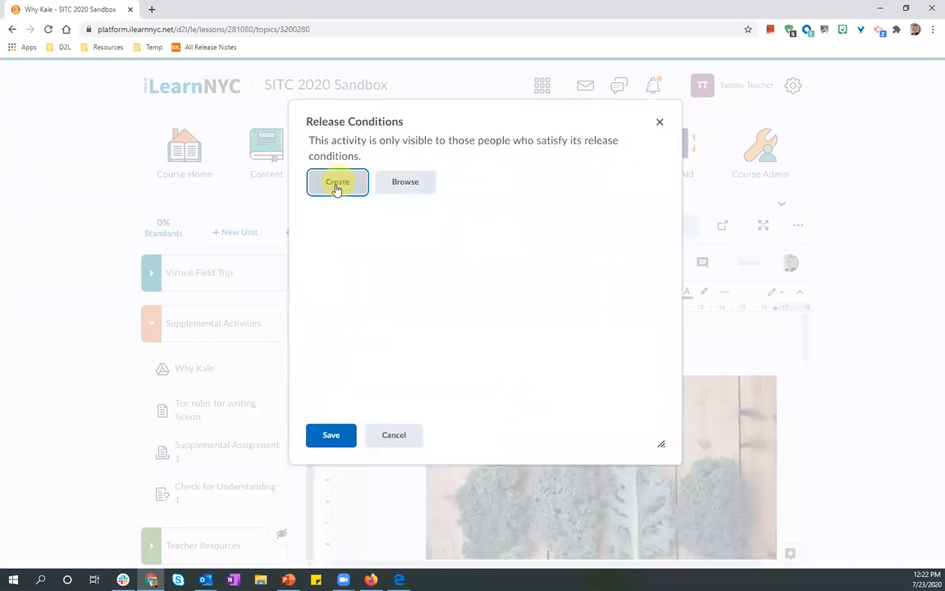
pyautogui.click(336, 187)
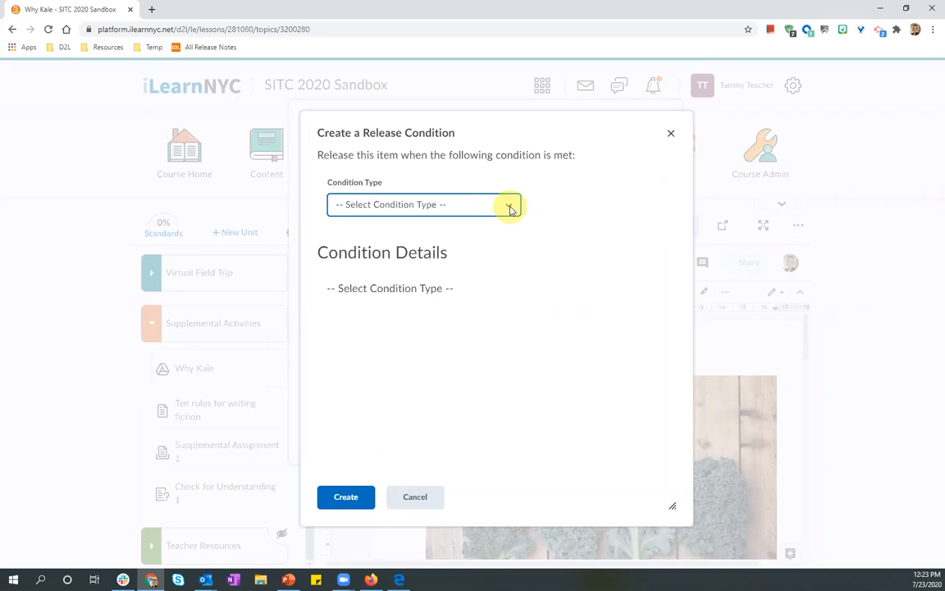
pyautogui.click(511, 209)
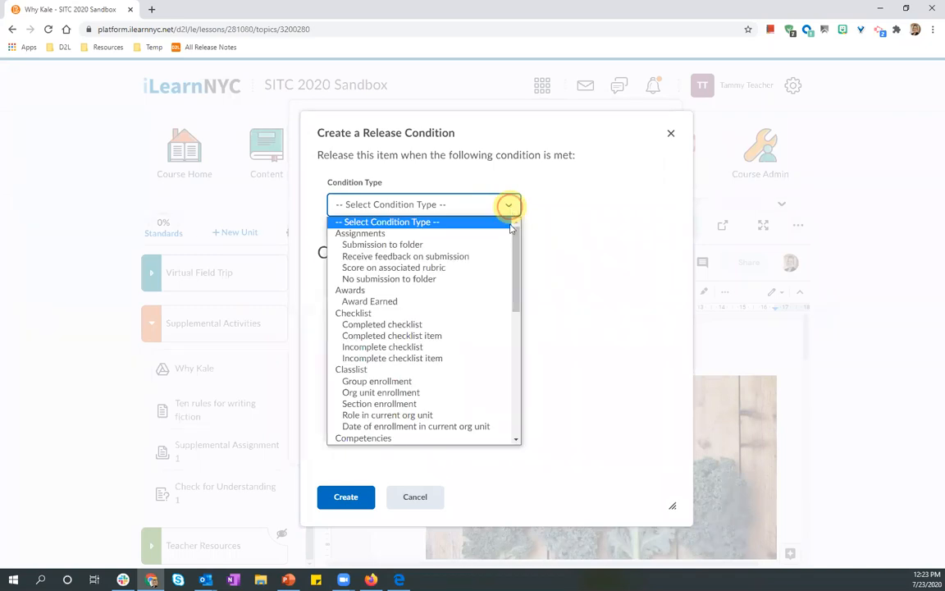
pyautogui.moveTo(517, 249); pyautogui.dragTo(505, 274)
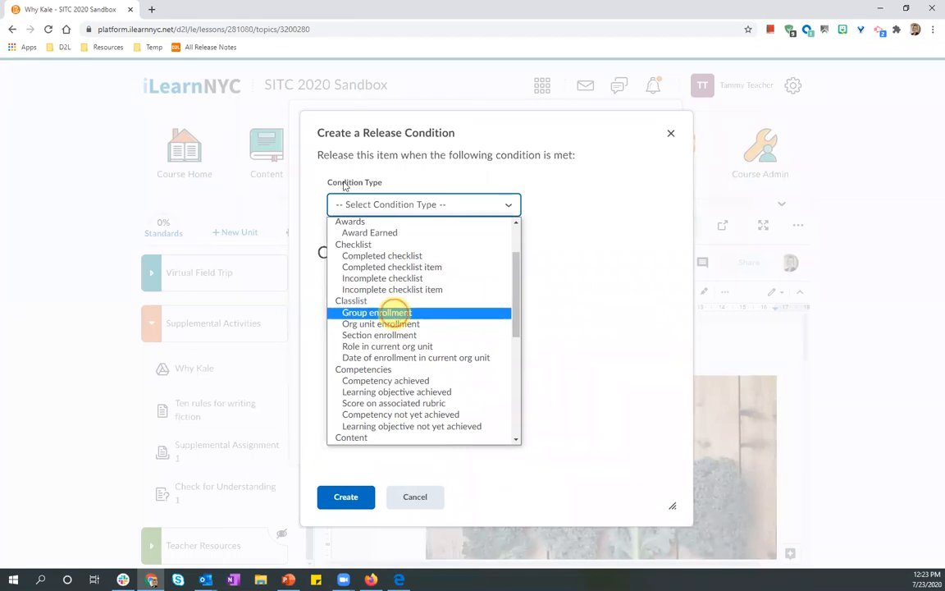
pyautogui.click(395, 315)
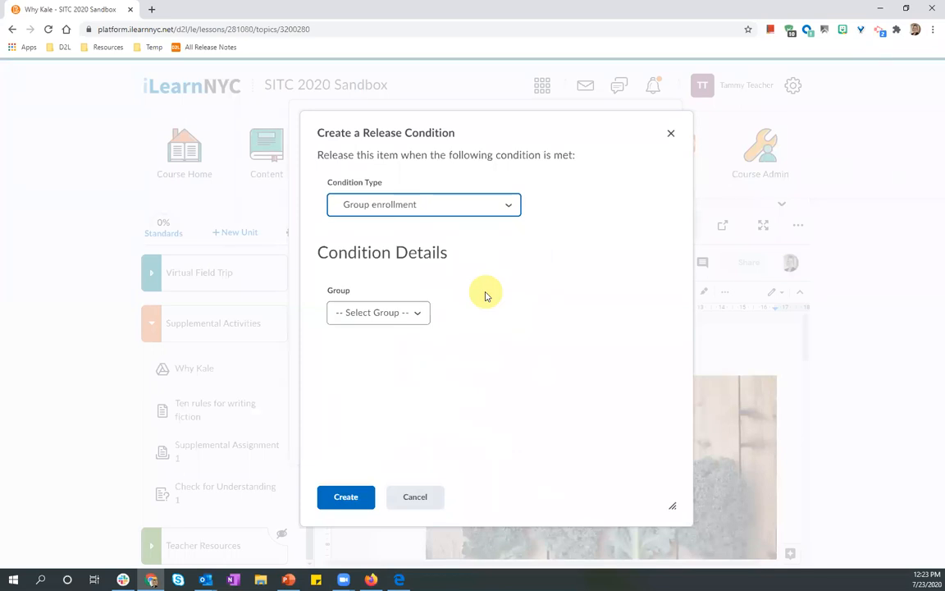
# Restrict the condition to Group 1 of the ELL category, create it and save the topic's release conditions
pyautogui.click(418, 313)
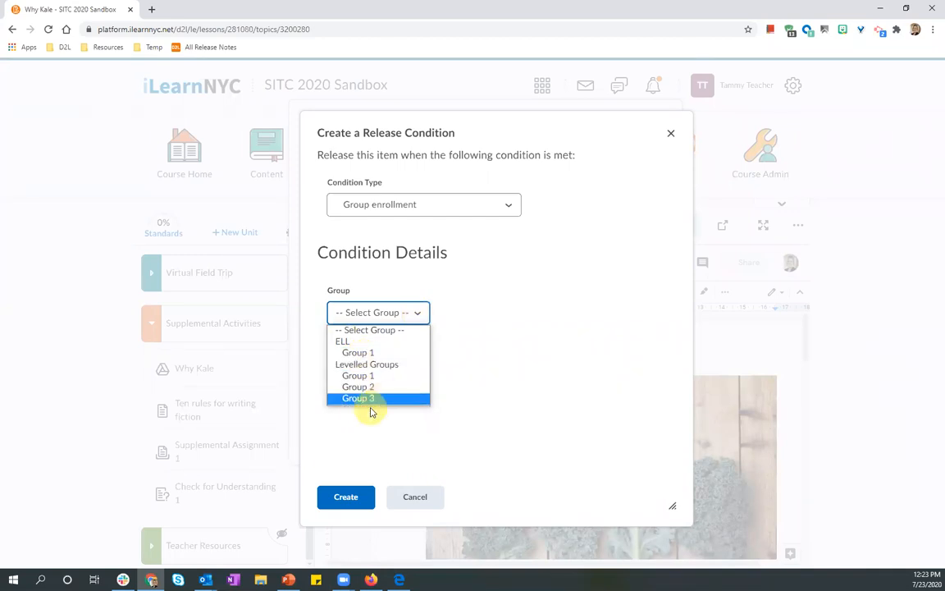
pyautogui.click(389, 354)
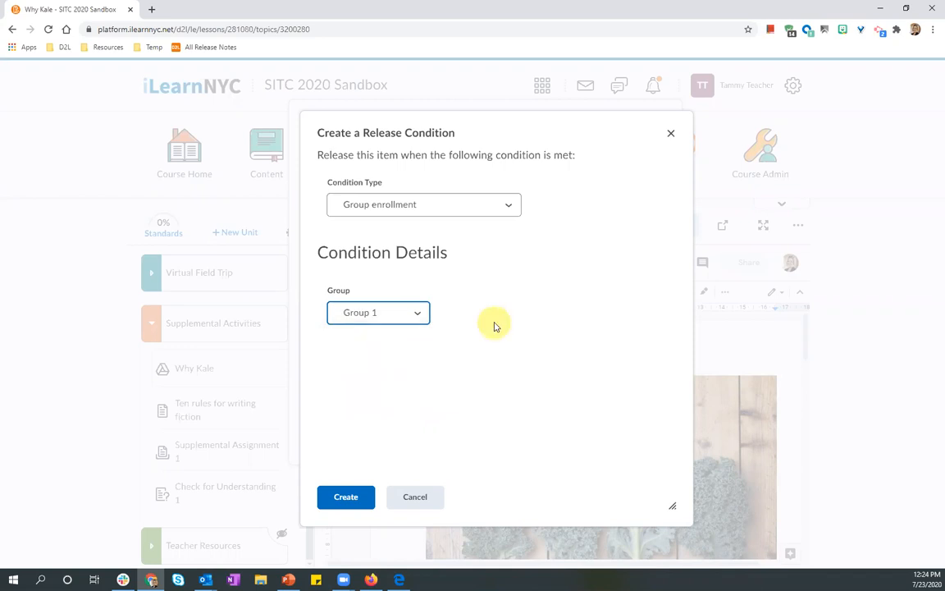
pyautogui.click(347, 499)
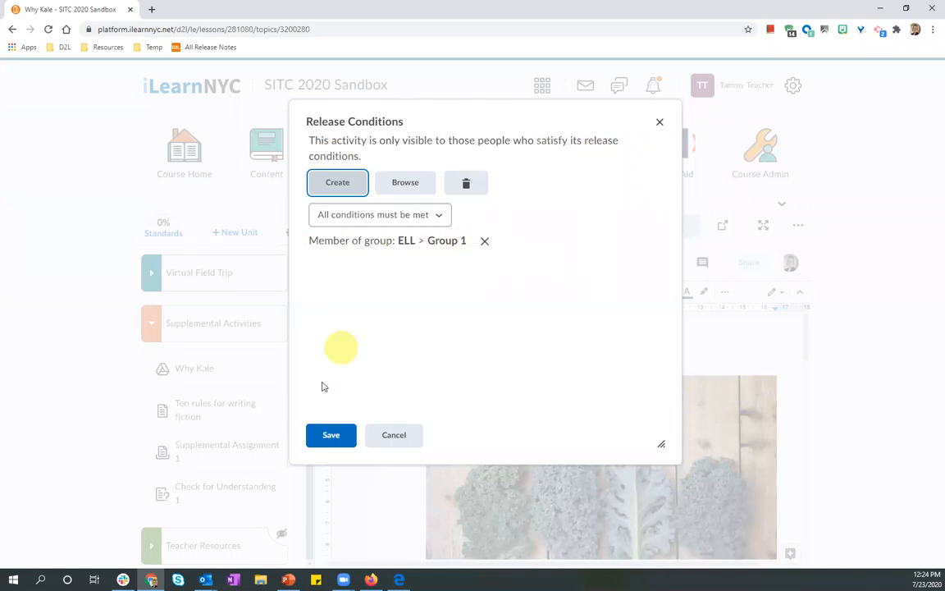
pyautogui.click(334, 448)
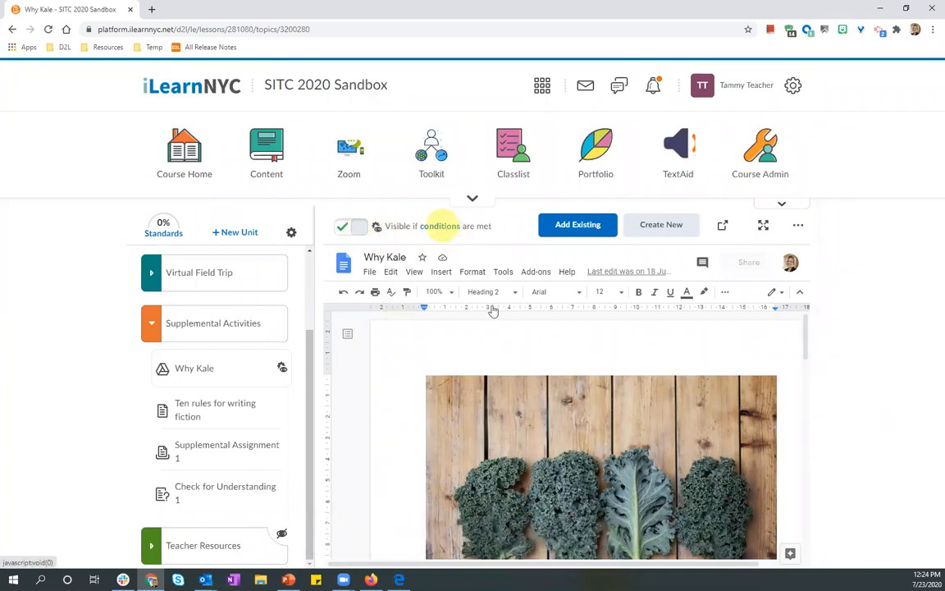
# Review the release condition applied to the Why Kale topic and leave without making changes
pyautogui.click(443, 227)
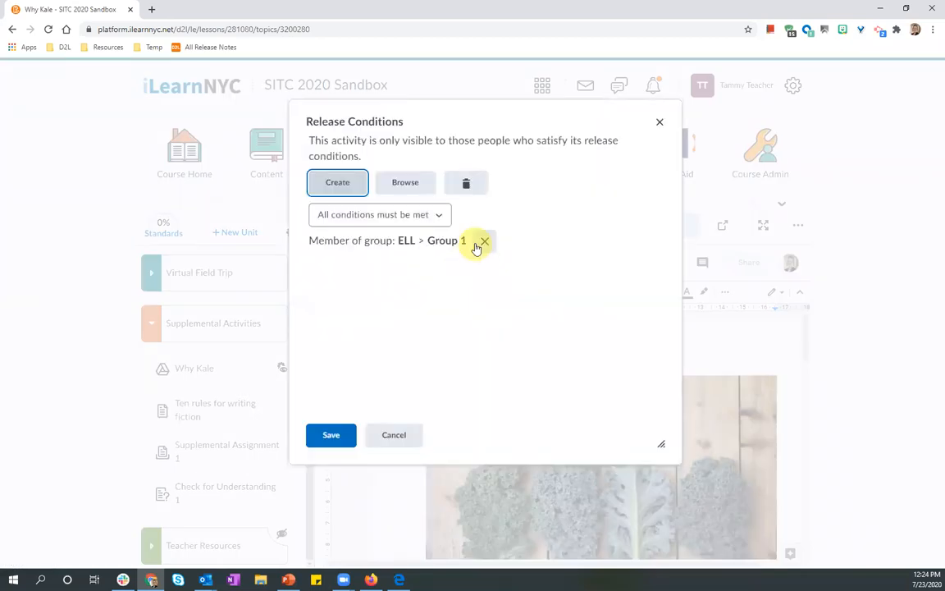
pyautogui.click(394, 436)
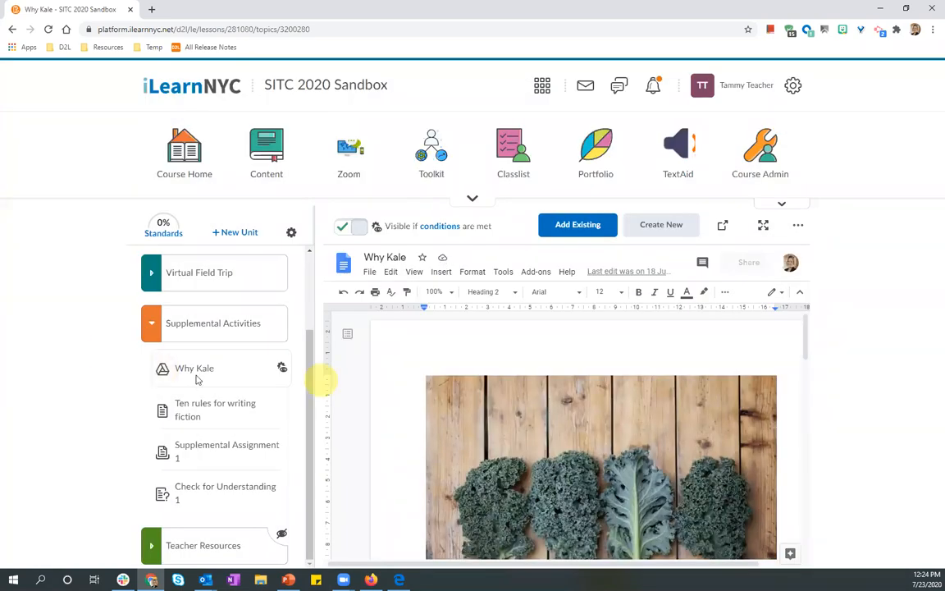
pyautogui.moveTo(281, 369)
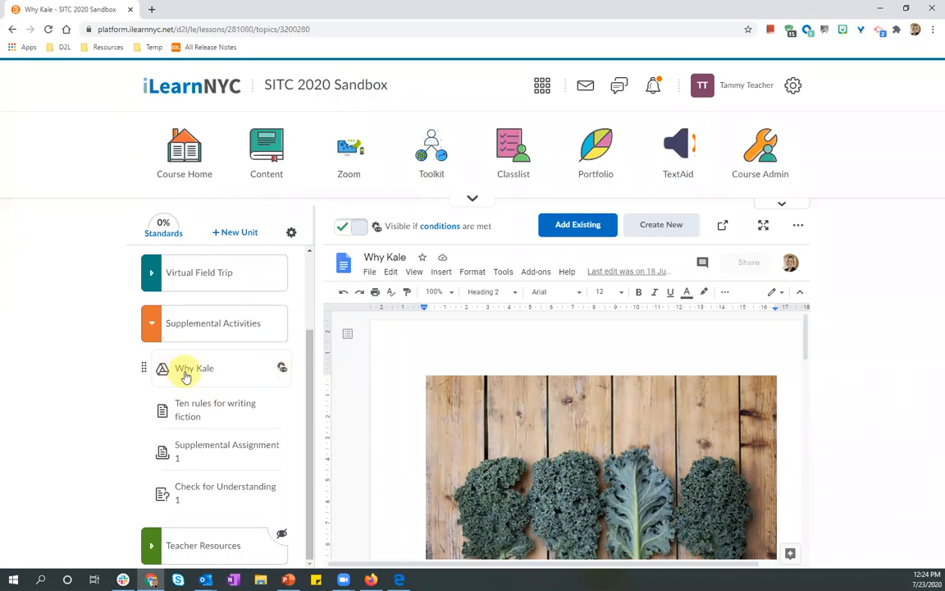
# Open Supplemental Assignment 1 from the Supplemental Activities unit for editing and look through its properties
pyautogui.click(218, 456)
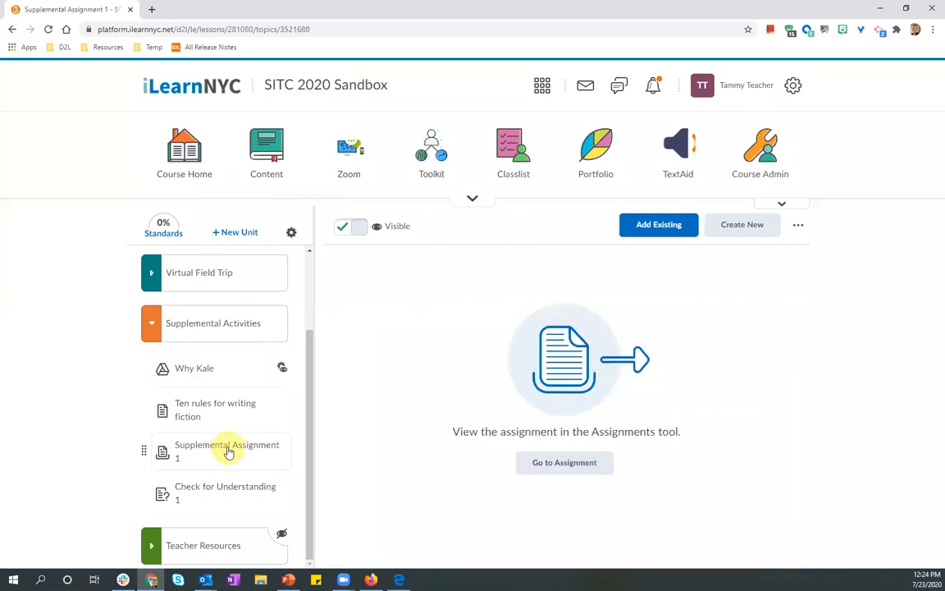
pyautogui.click(561, 467)
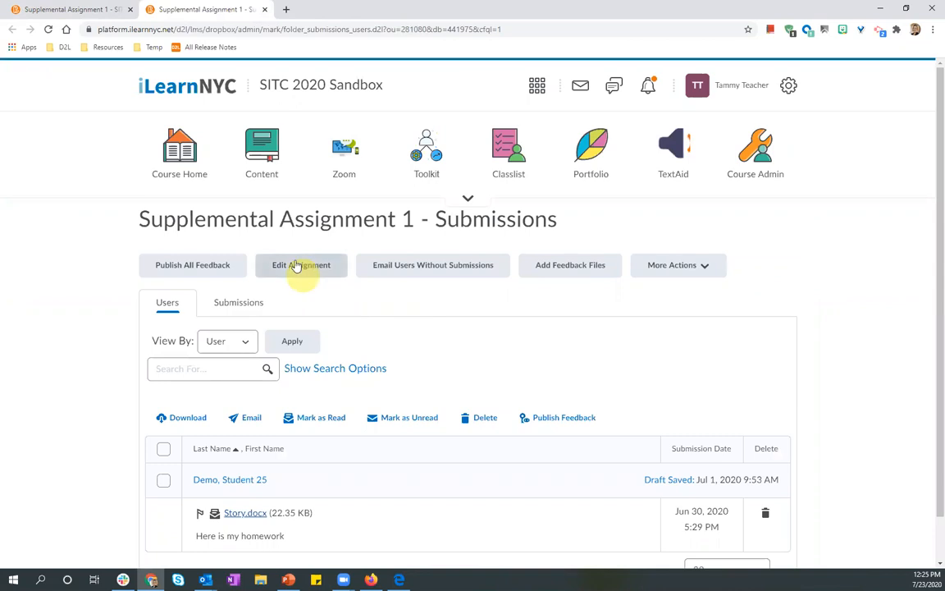
pyautogui.click(300, 267)
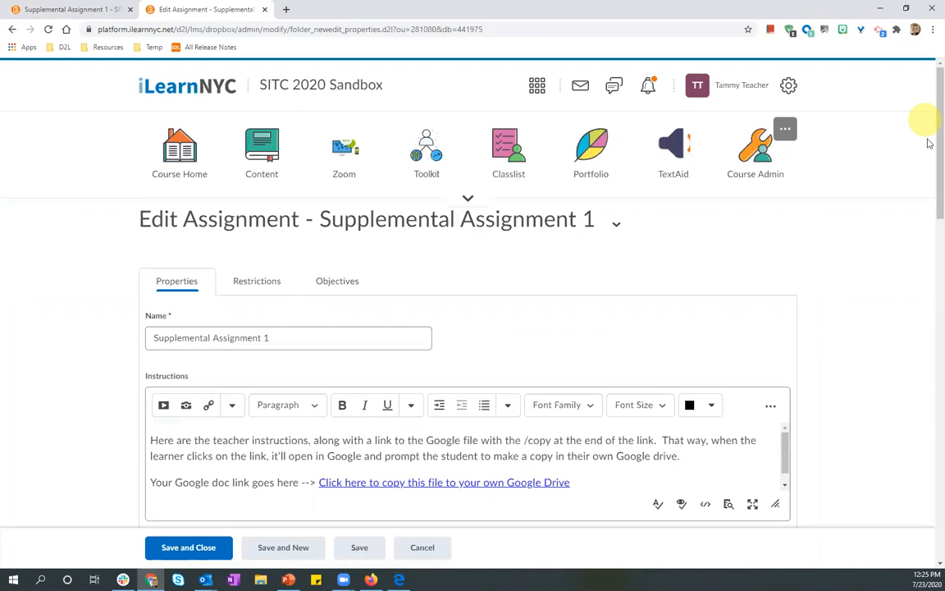
pyautogui.scroll(-1, 929, 156)
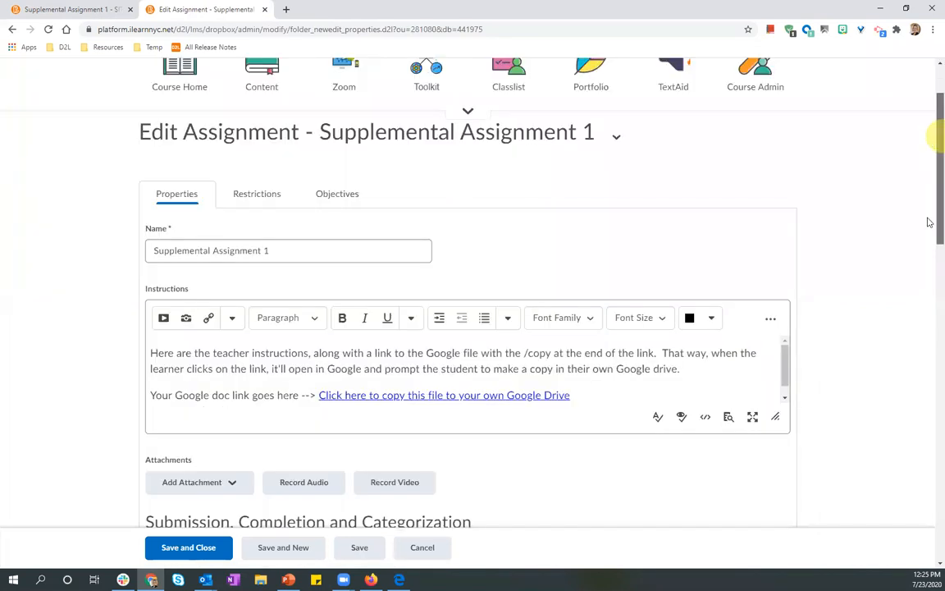
pyautogui.scroll(-7, 928, 270)
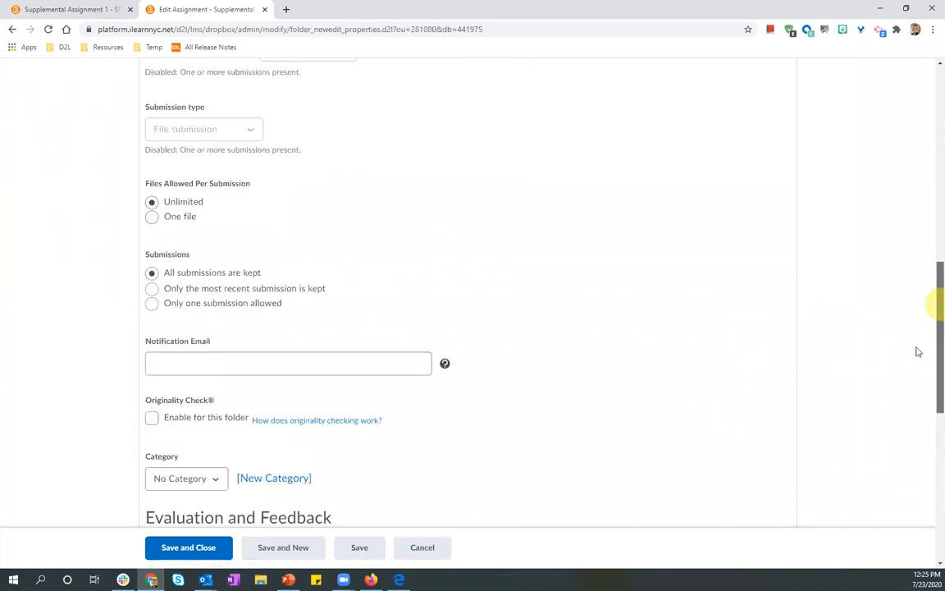
pyautogui.scroll(-3, 919, 351)
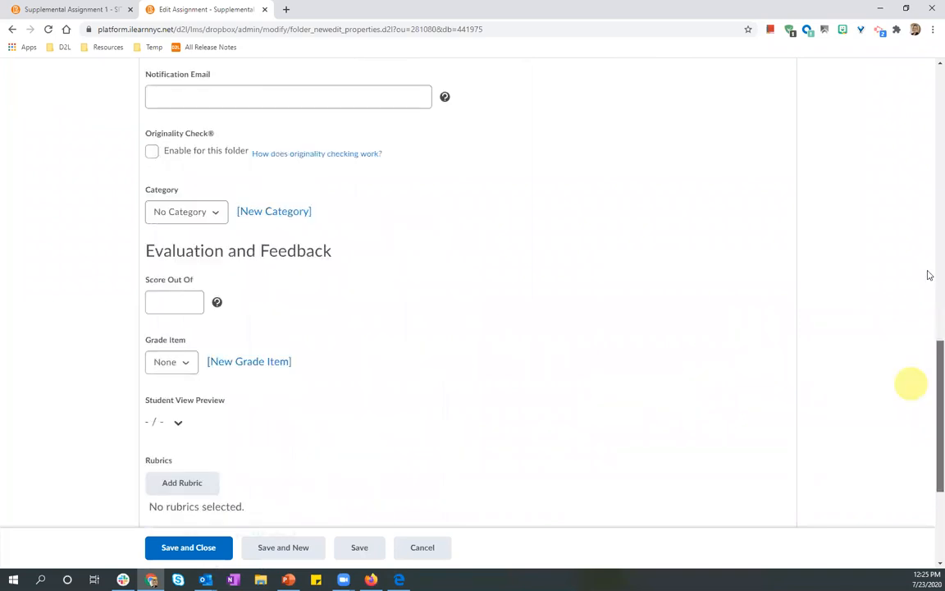
# Open the restrictions of Supplemental Assignment 1 and go to its release conditions
pyautogui.scroll(11, 928, 115)
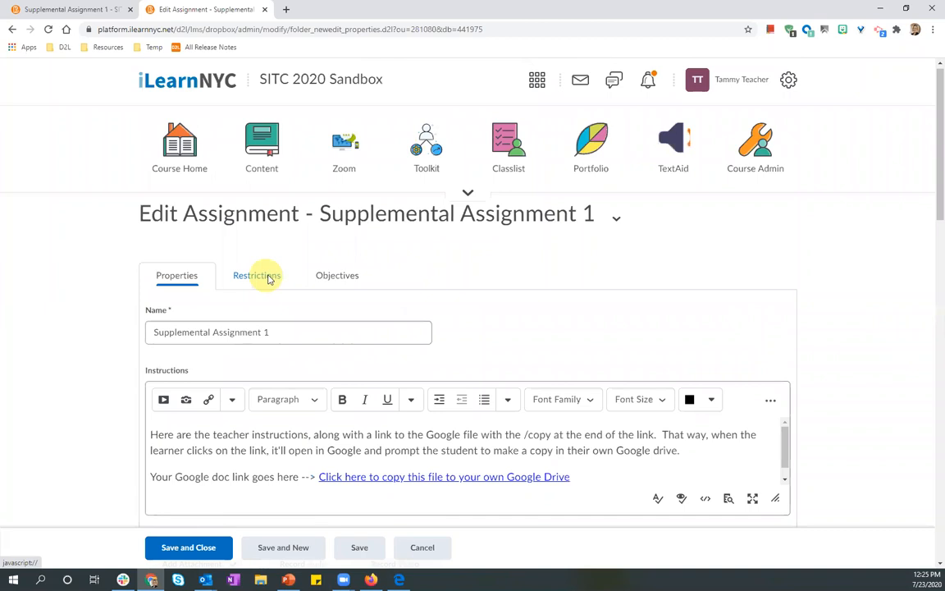
pyautogui.click(268, 279)
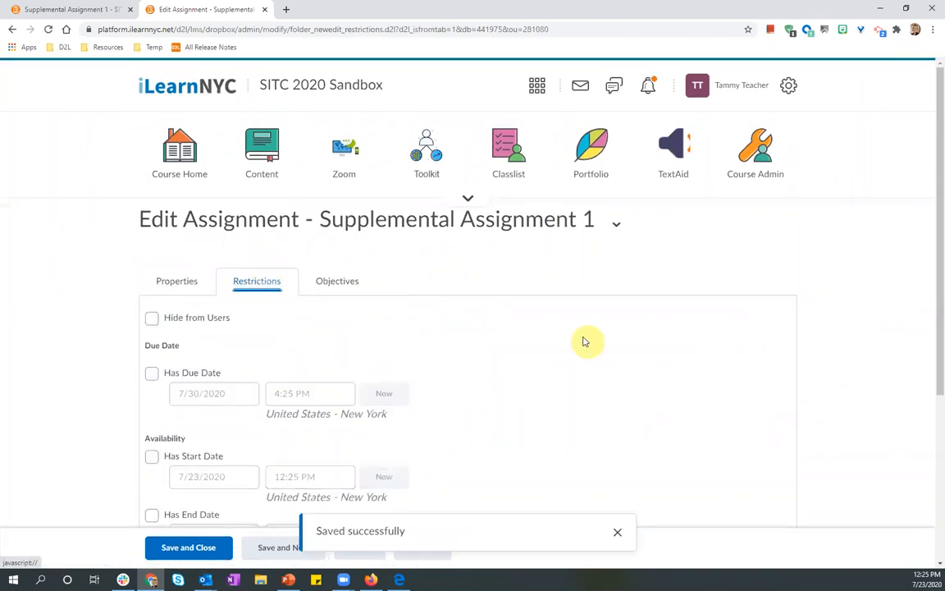
pyautogui.scroll(-3, 586, 341)
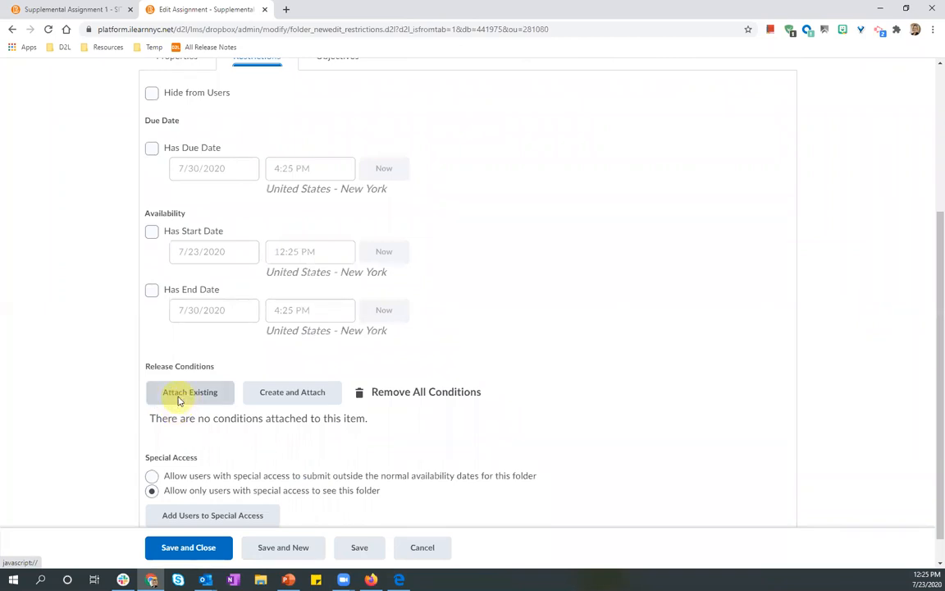
pyautogui.click(178, 399)
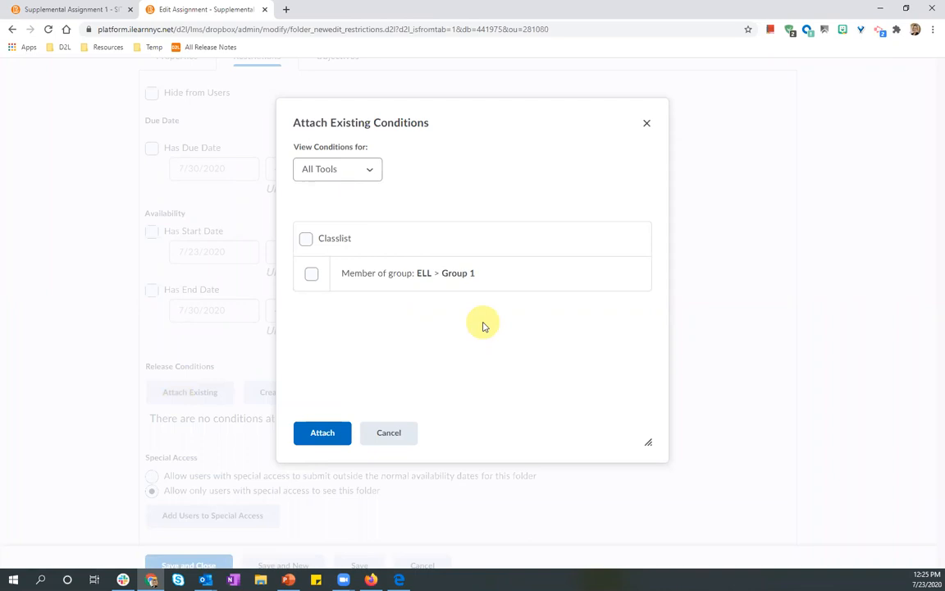
pyautogui.click(311, 274)
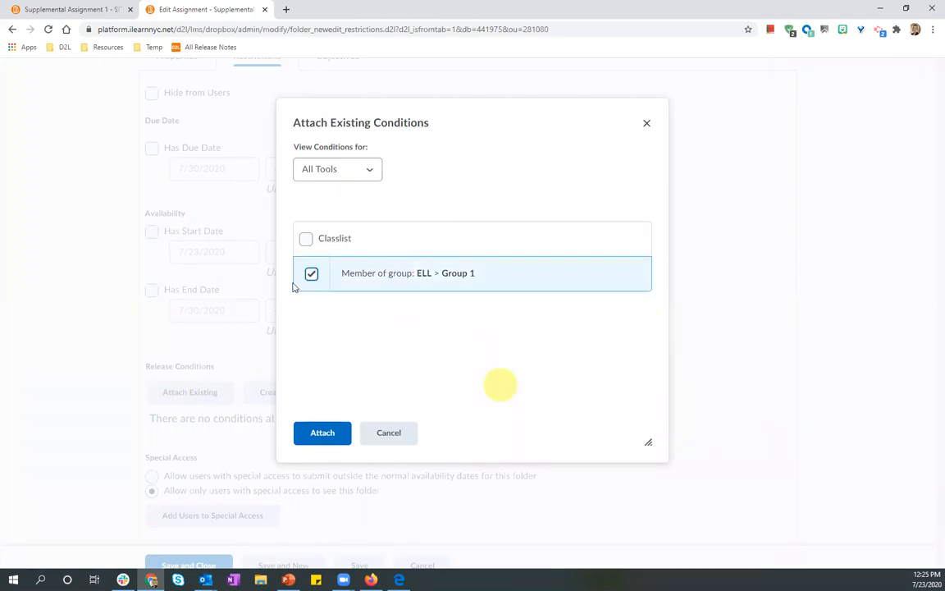
pyautogui.click(311, 276)
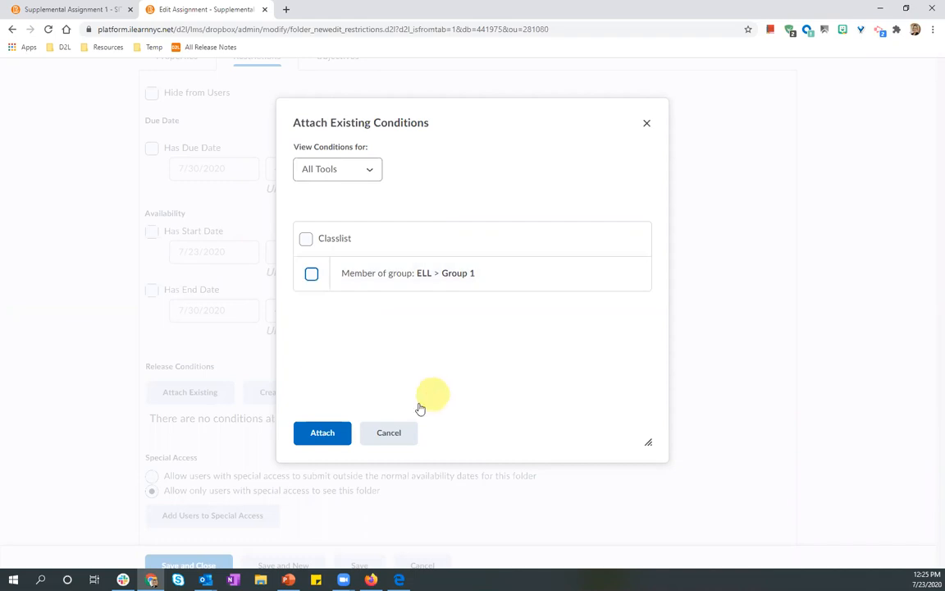
pyautogui.click(381, 438)
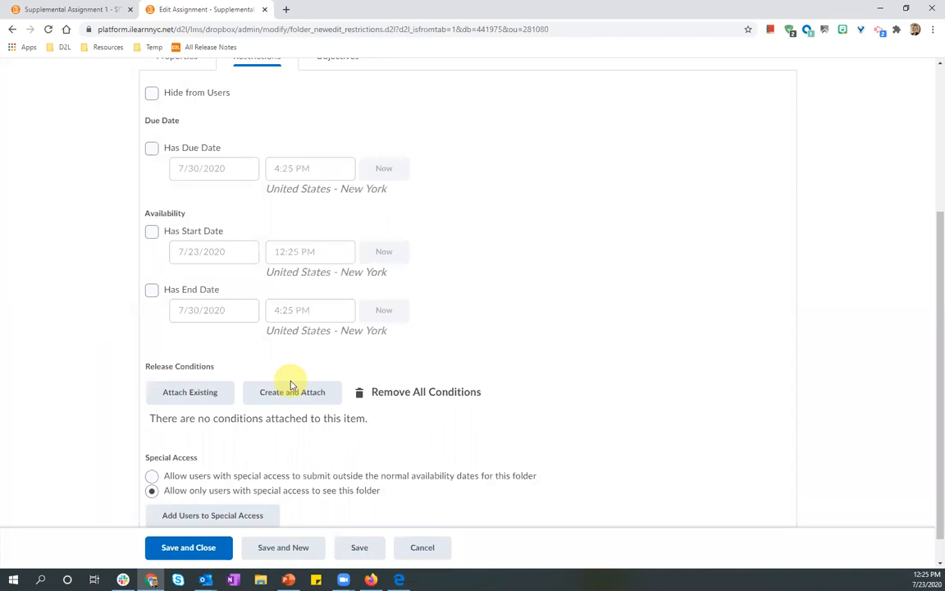
# Create and attach a Group enrollment release condition for Group 2 of Levelled Groups
pyautogui.click(283, 397)
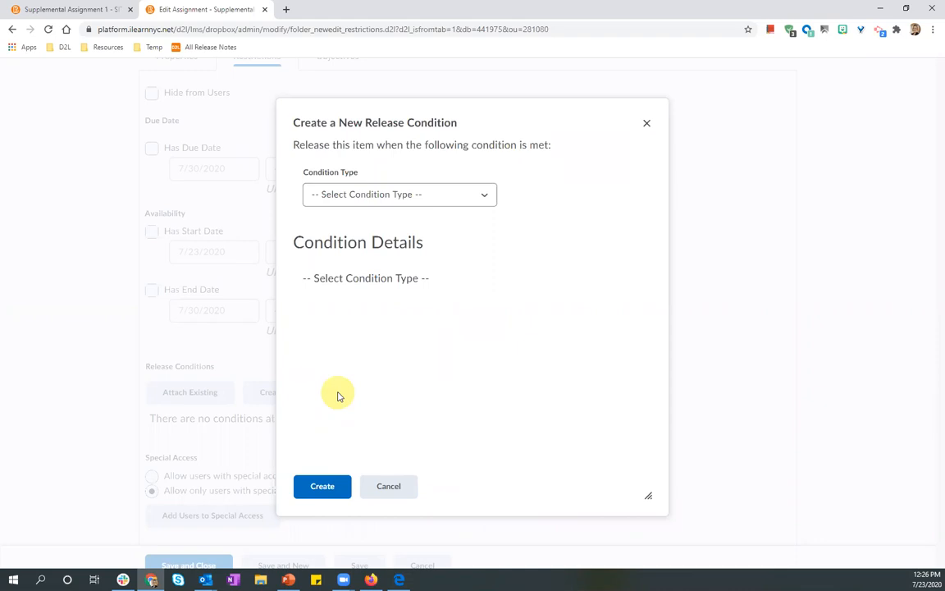
pyautogui.click(486, 195)
pyautogui.moveTo(492, 234); pyautogui.dragTo(493, 263)
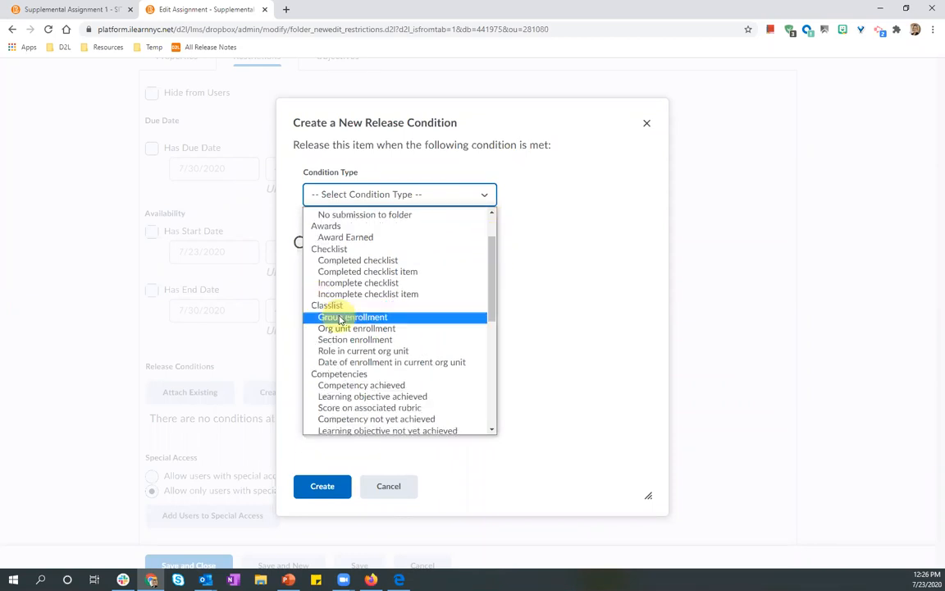
pyautogui.click(342, 318)
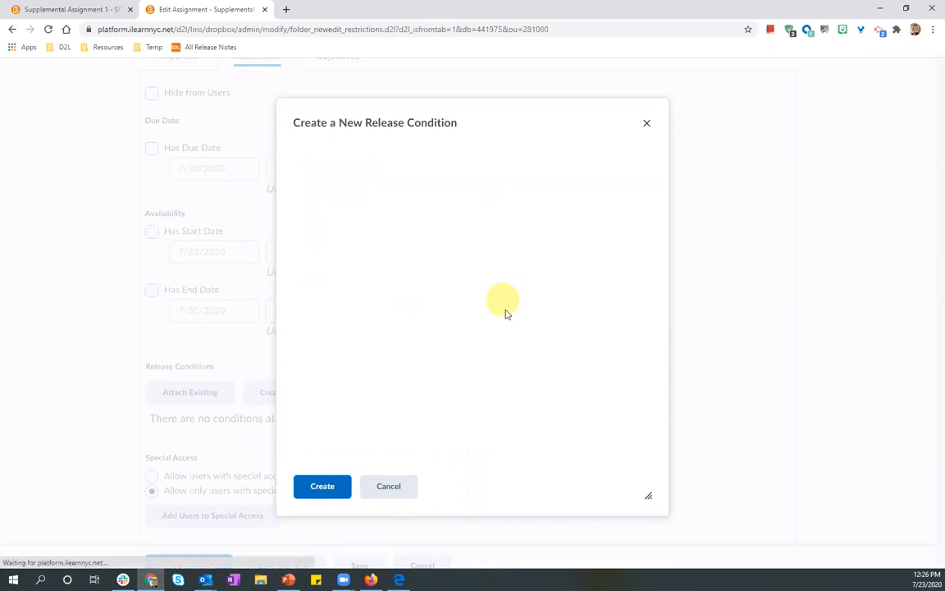
pyautogui.click(359, 302)
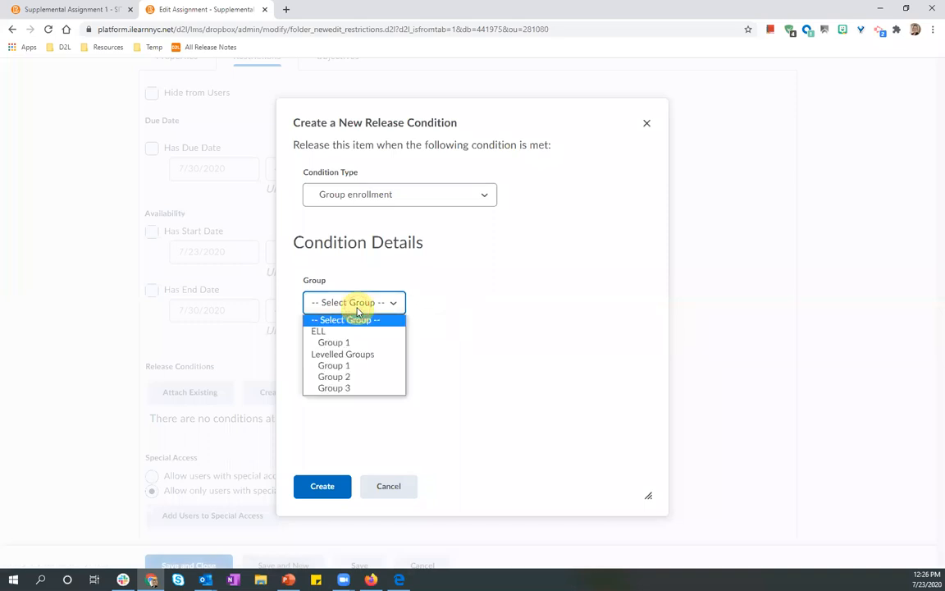
pyautogui.click(348, 377)
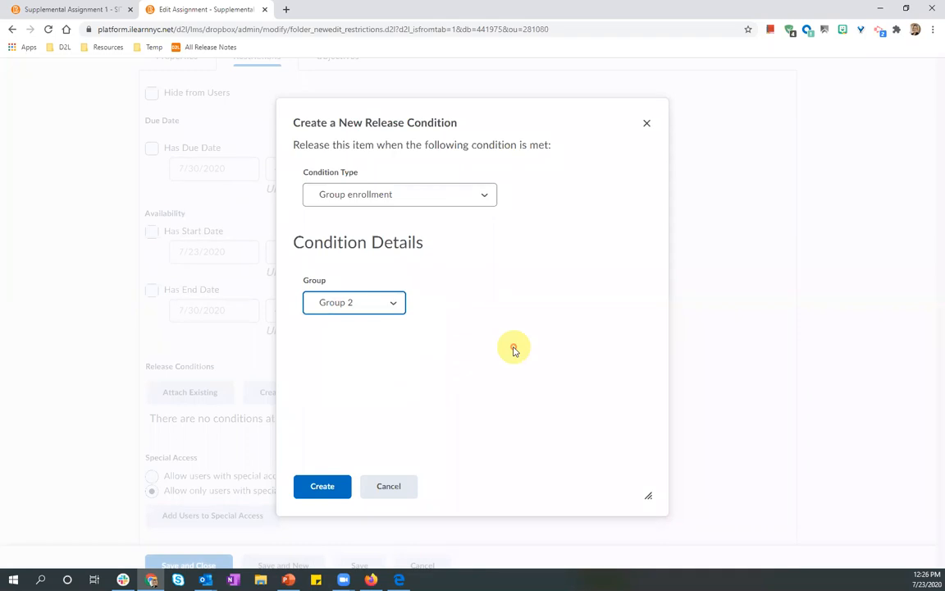
pyautogui.click(317, 488)
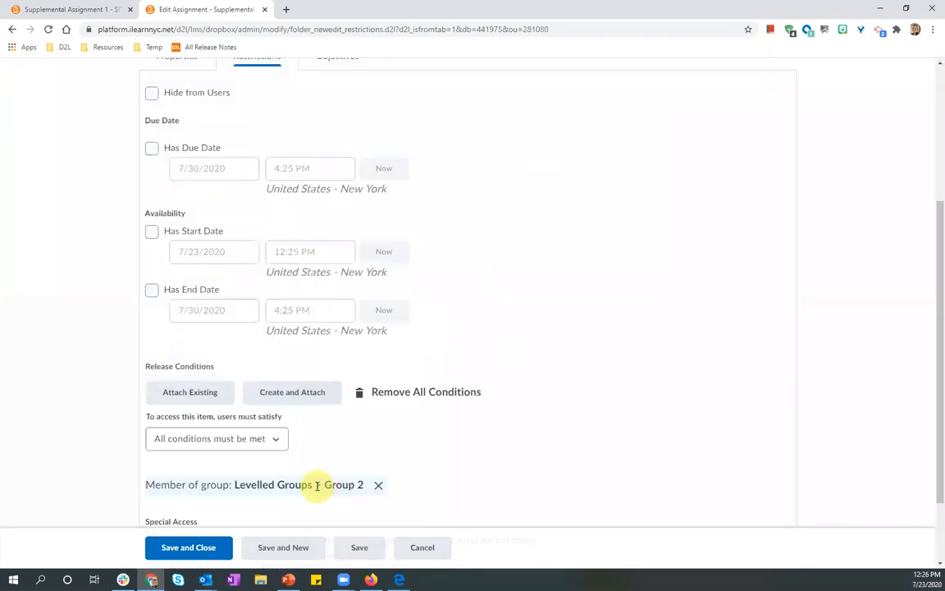
# Attach another new Group enrollment condition for Group 3 of Levelled Groups, then save and close the assignment
pyautogui.scroll(-1, 67, 402)
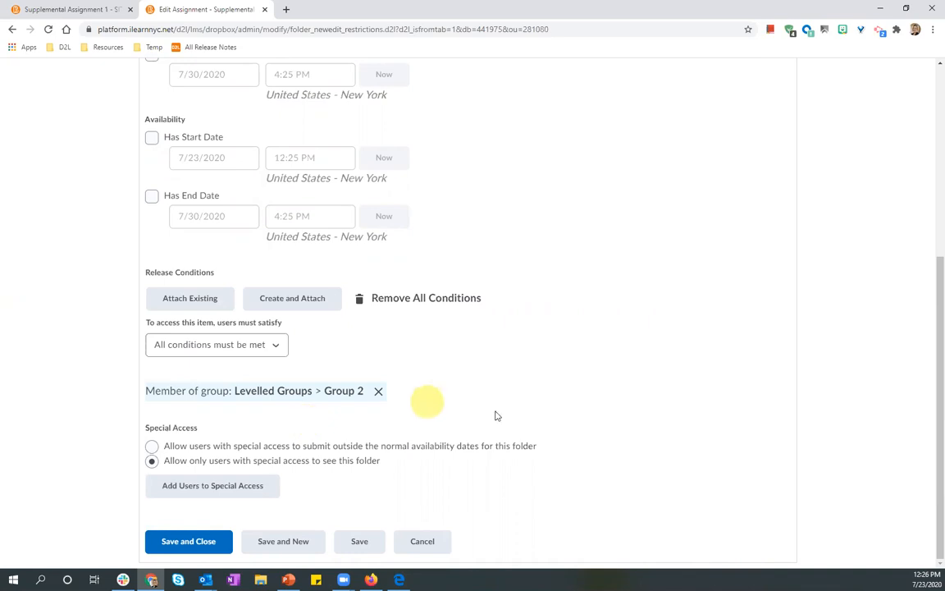
pyautogui.click(301, 303)
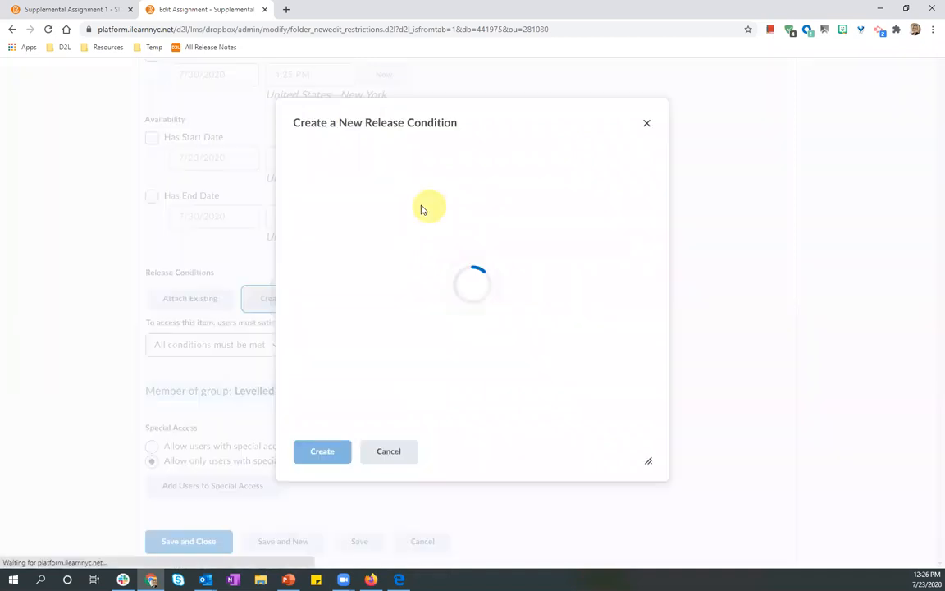
pyautogui.click(418, 195)
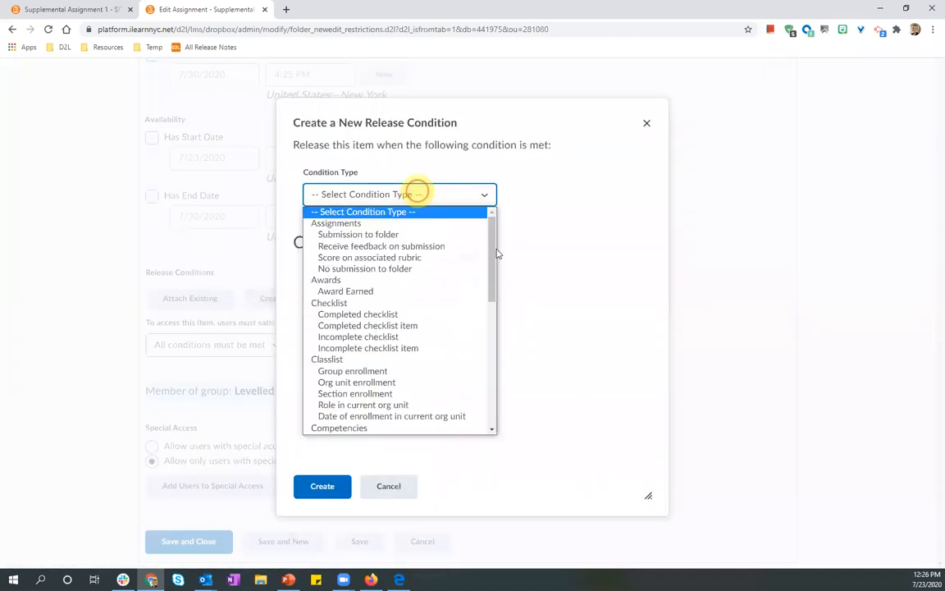
pyautogui.scroll(-1, 373, 271)
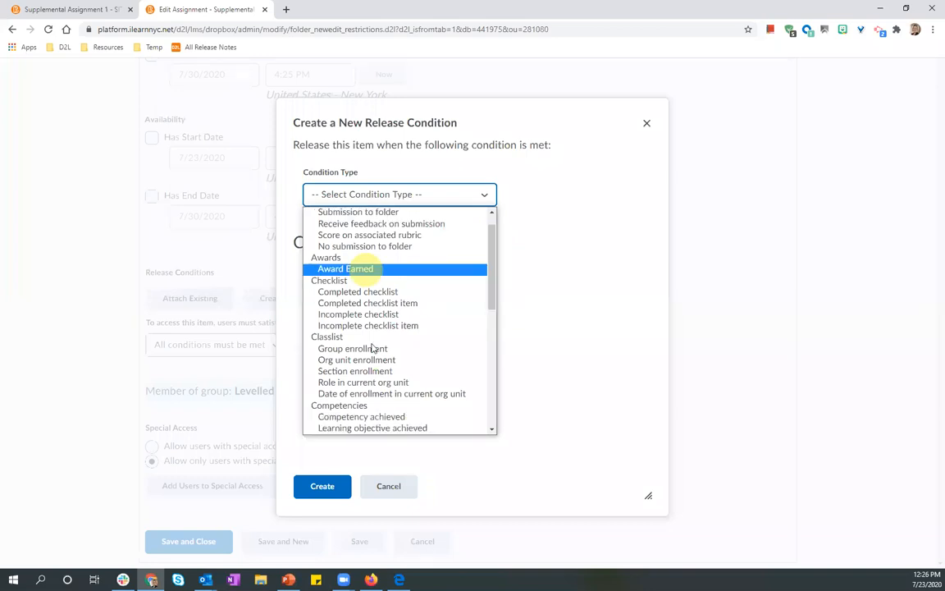
pyautogui.click(372, 345)
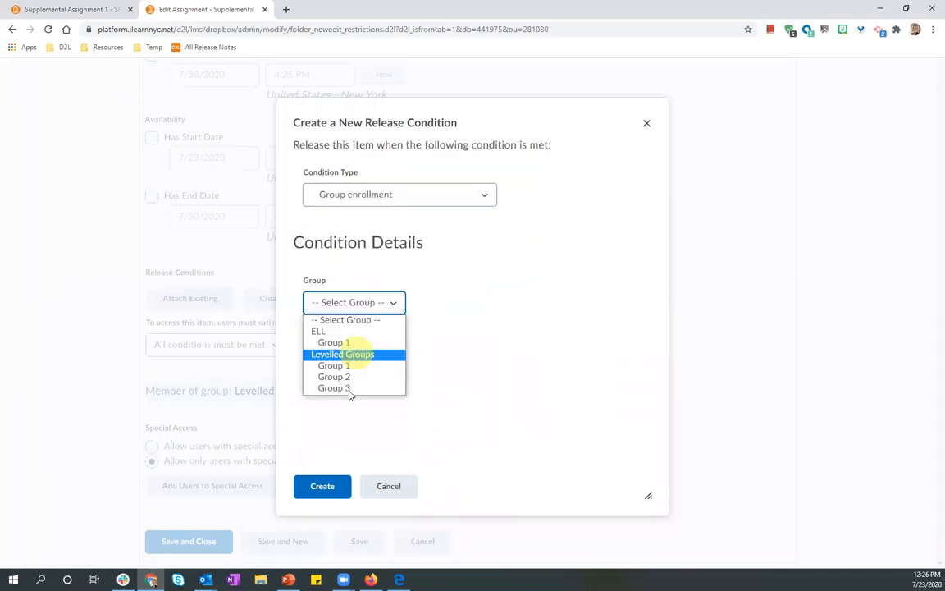
pyautogui.click(344, 388)
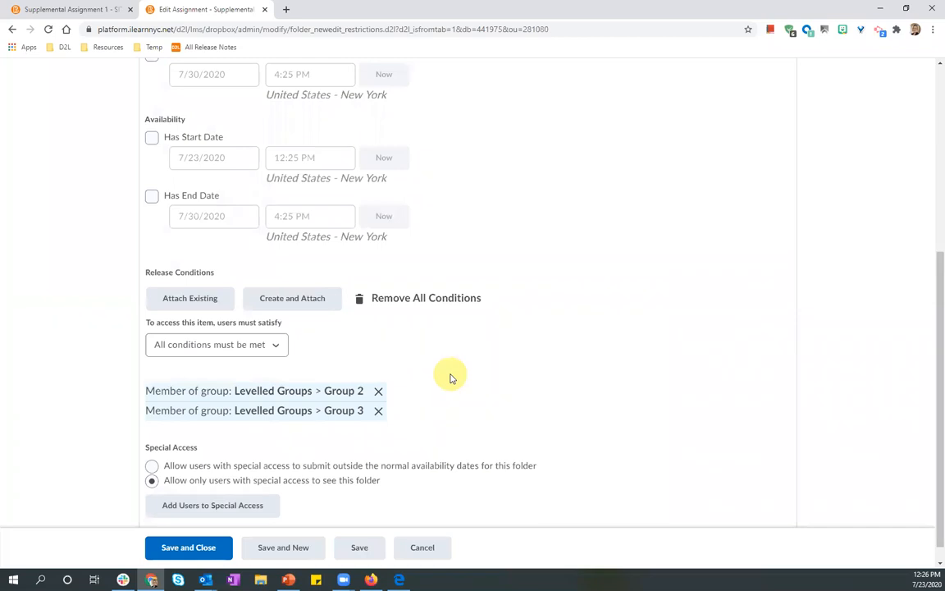
pyautogui.scroll(-1, 462, 336)
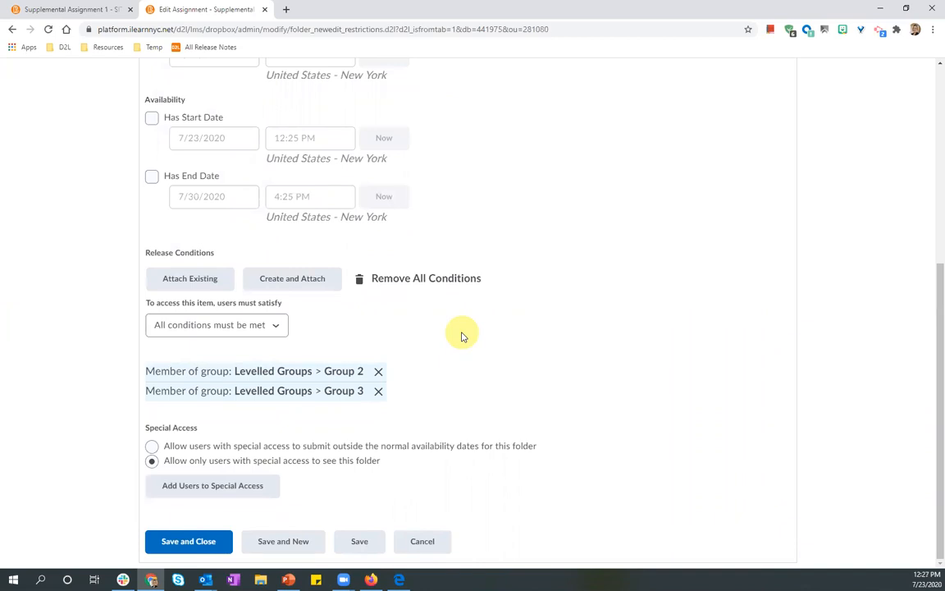
pyautogui.click(207, 539)
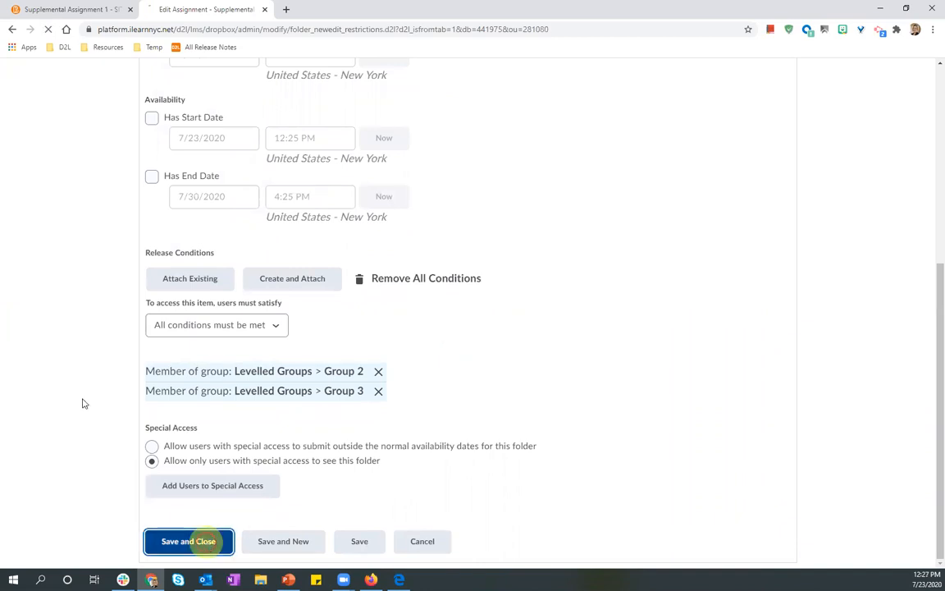
pyautogui.click(81, 398)
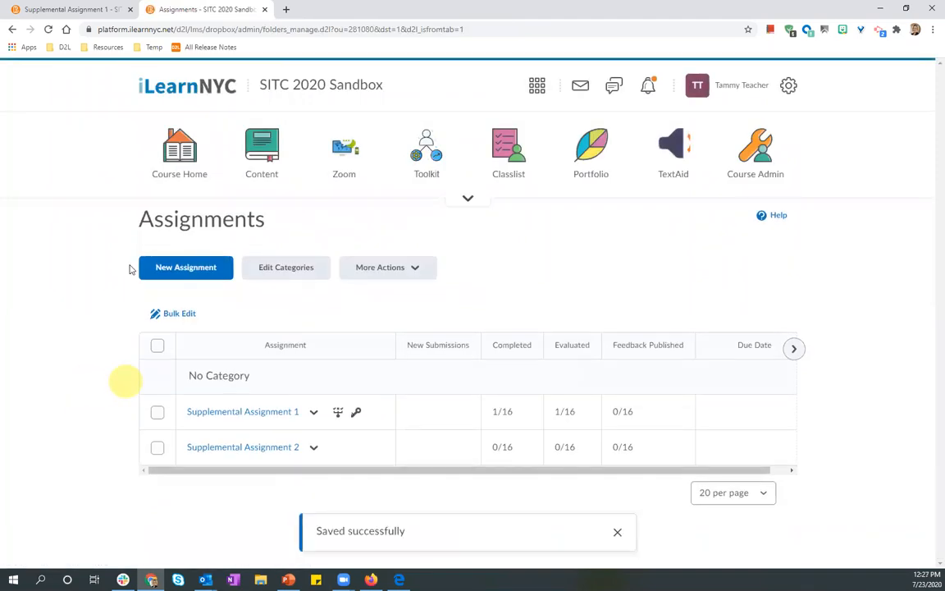
pyautogui.moveTo(131, 222); pyautogui.dragTo(264, 226)
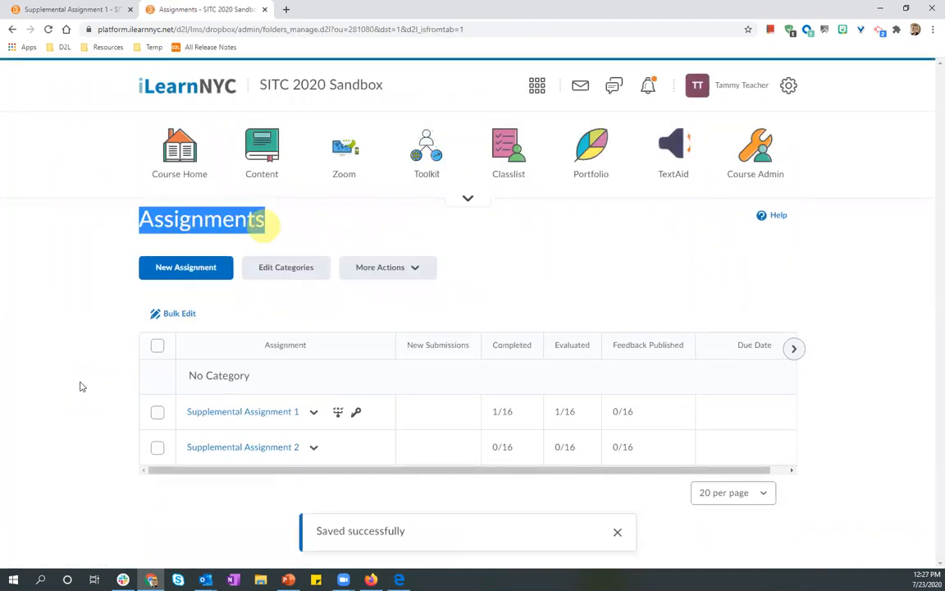
pyautogui.click(74, 345)
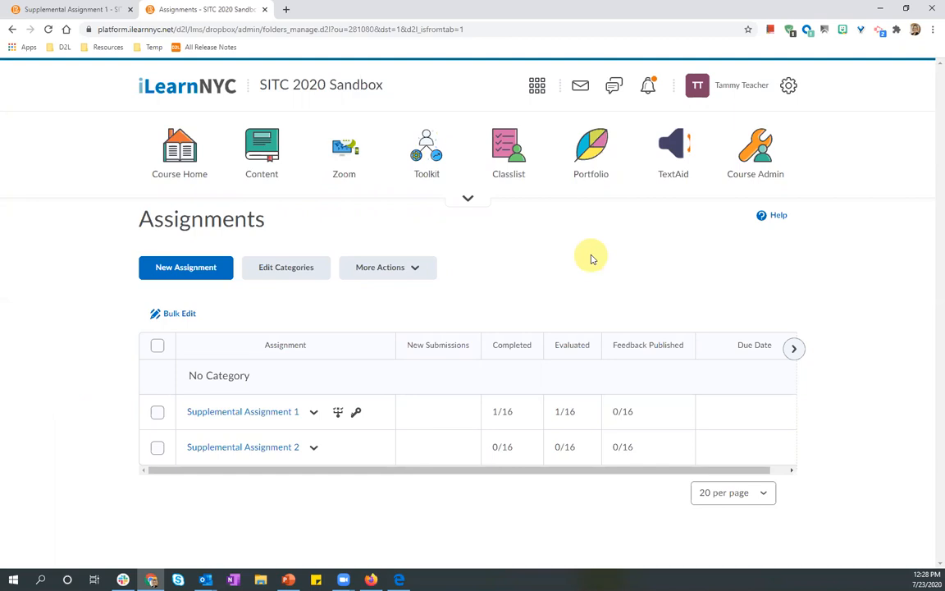
# Open the course's group management through Course Administration and start a new group category
pyautogui.click(749, 166)
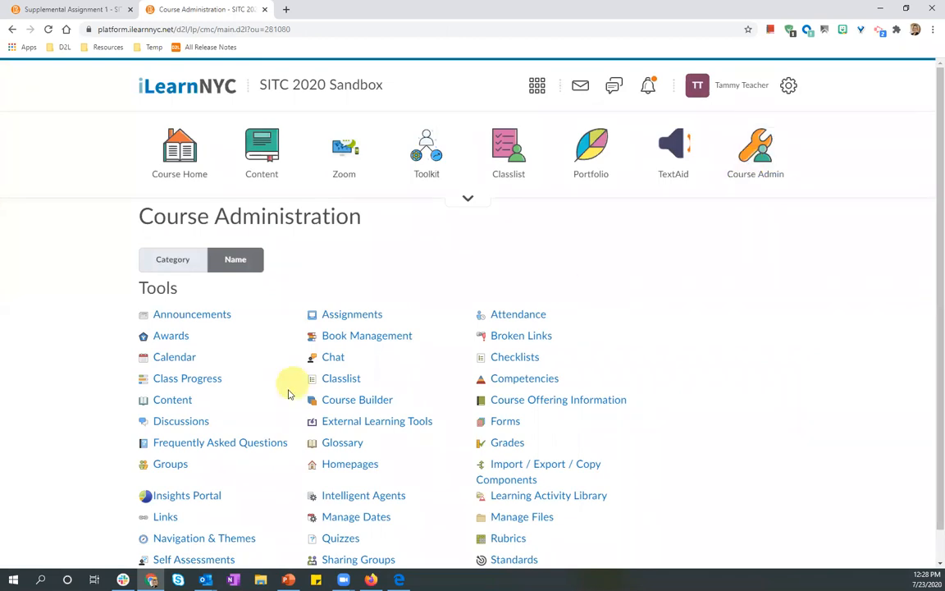
pyautogui.click(168, 464)
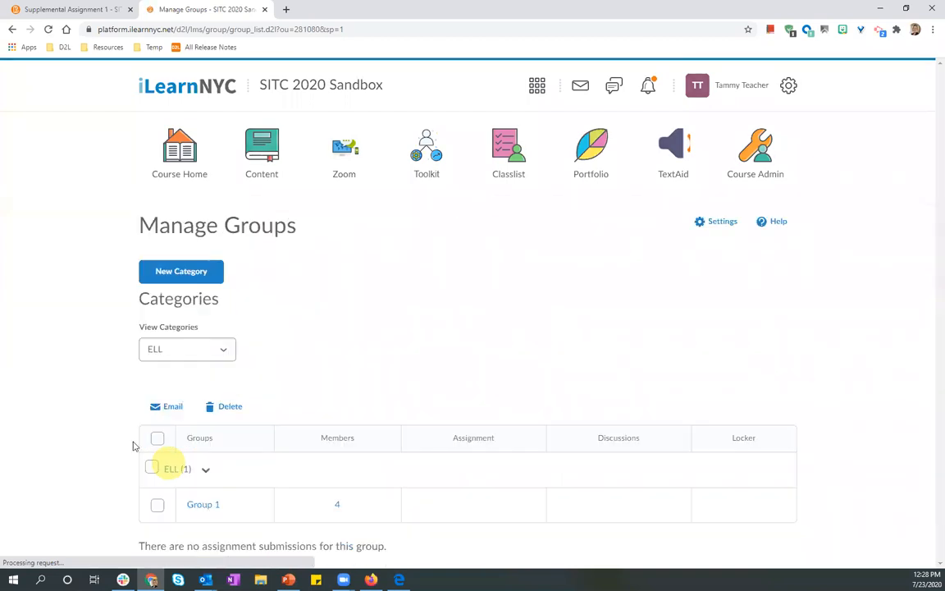
pyautogui.click(184, 345)
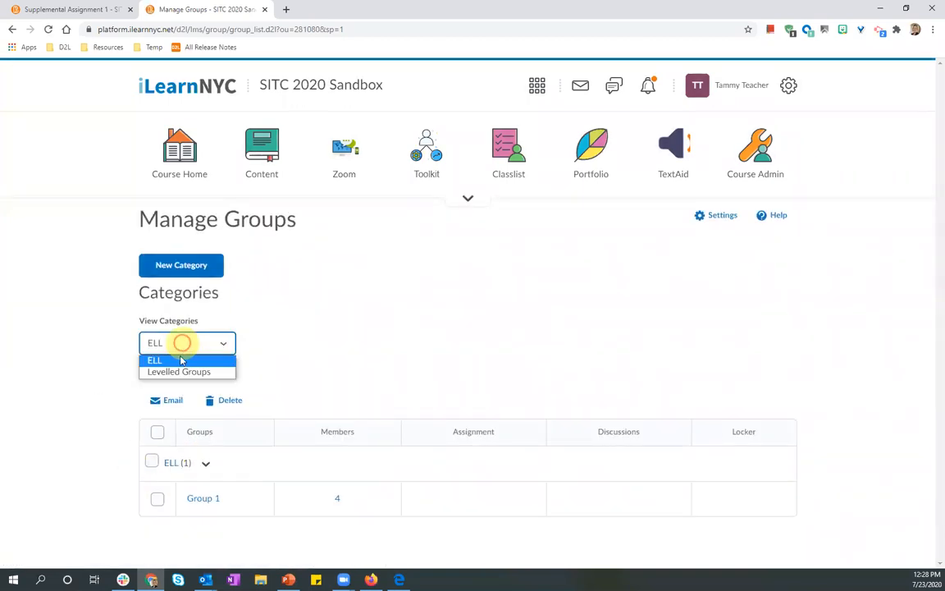
pyautogui.click(77, 386)
pyautogui.click(181, 267)
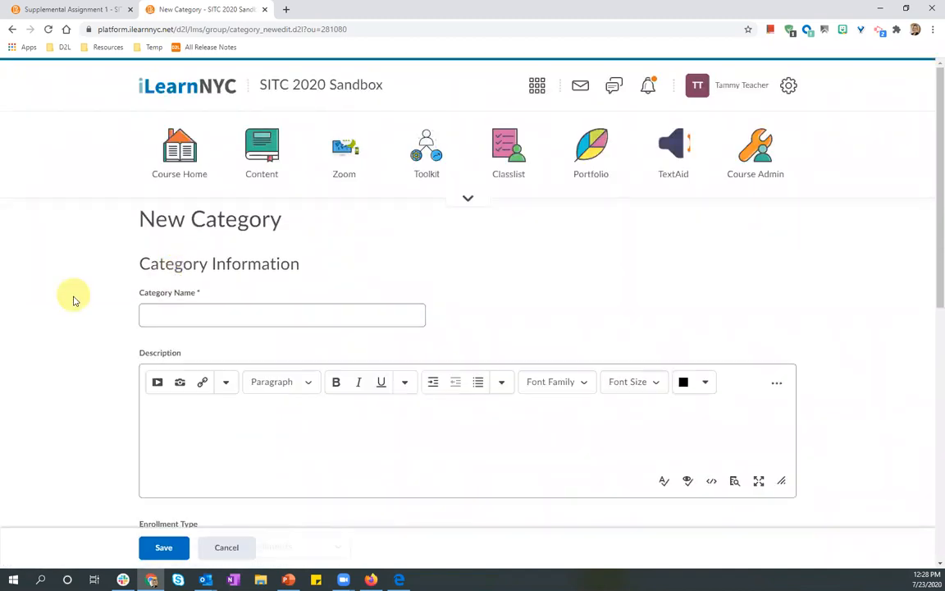
# Name the new group category Individual Groups
pyautogui.scroll(-2, 73, 300)
pyautogui.scroll(1, 74, 297)
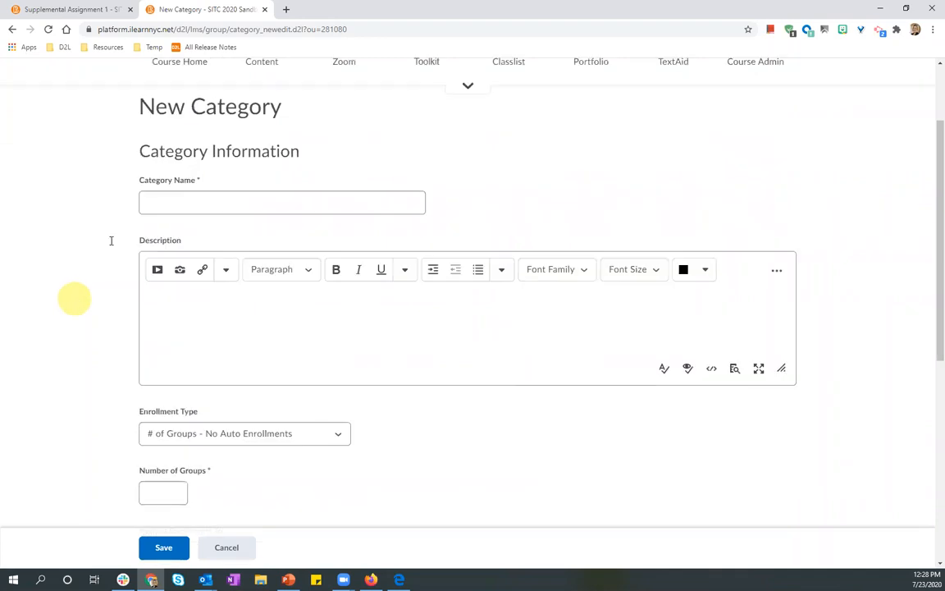
pyautogui.click(185, 204)
pyautogui.write('Ind')
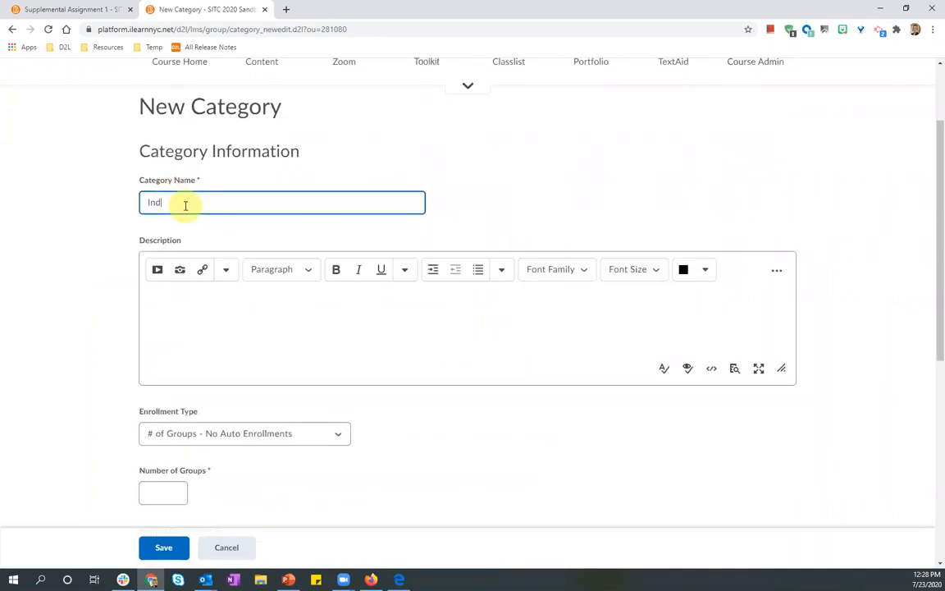
pyautogui.write('ividual Groups')
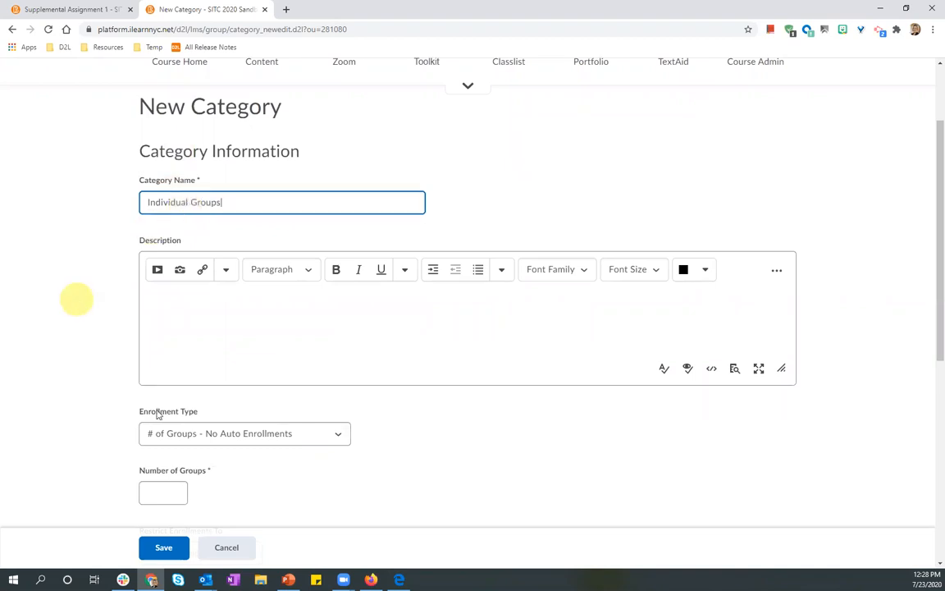
# Set the category's enrollment type to Single user, member-specific groups
pyautogui.click(215, 438)
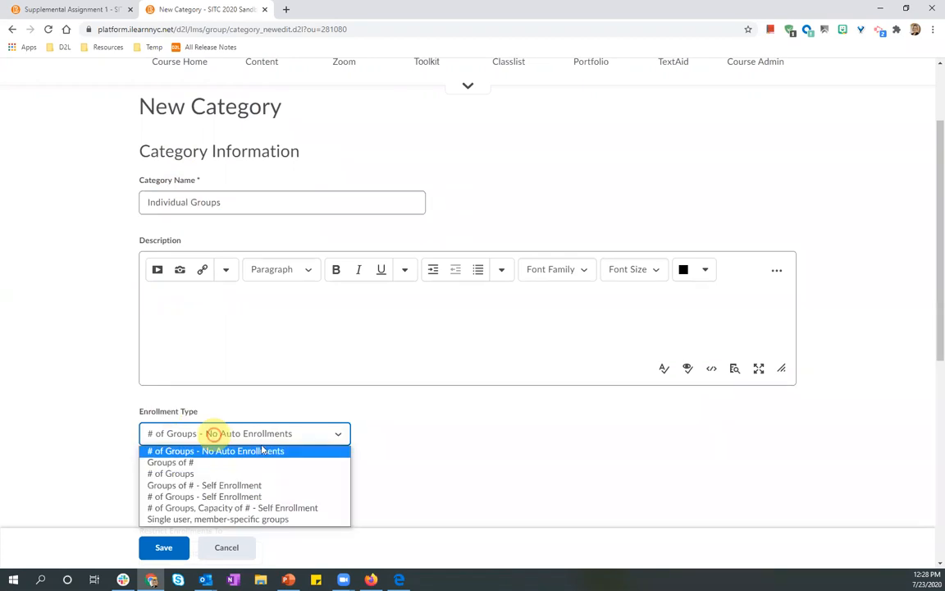
pyautogui.scroll(-1, 262, 443)
pyautogui.click(225, 379)
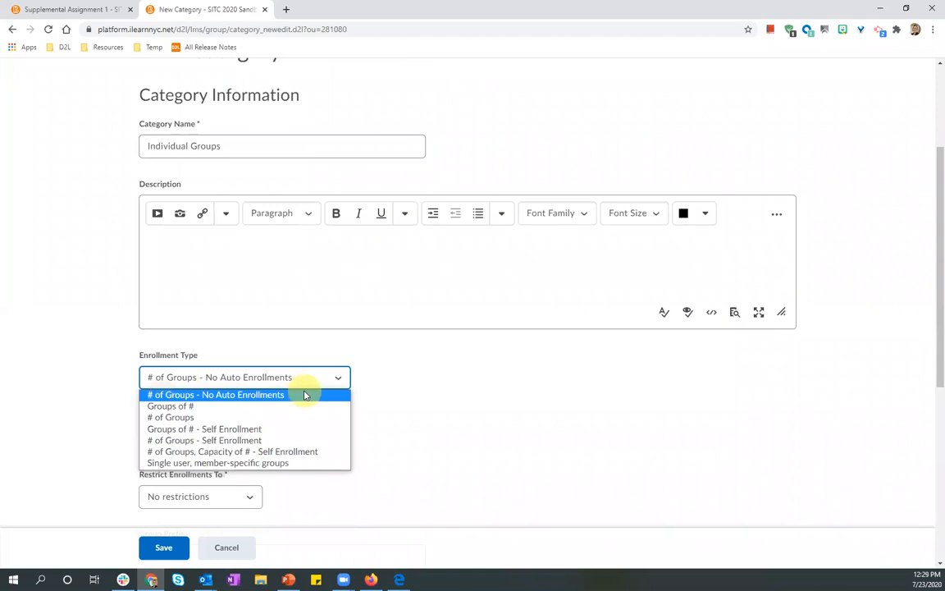
pyautogui.click(272, 465)
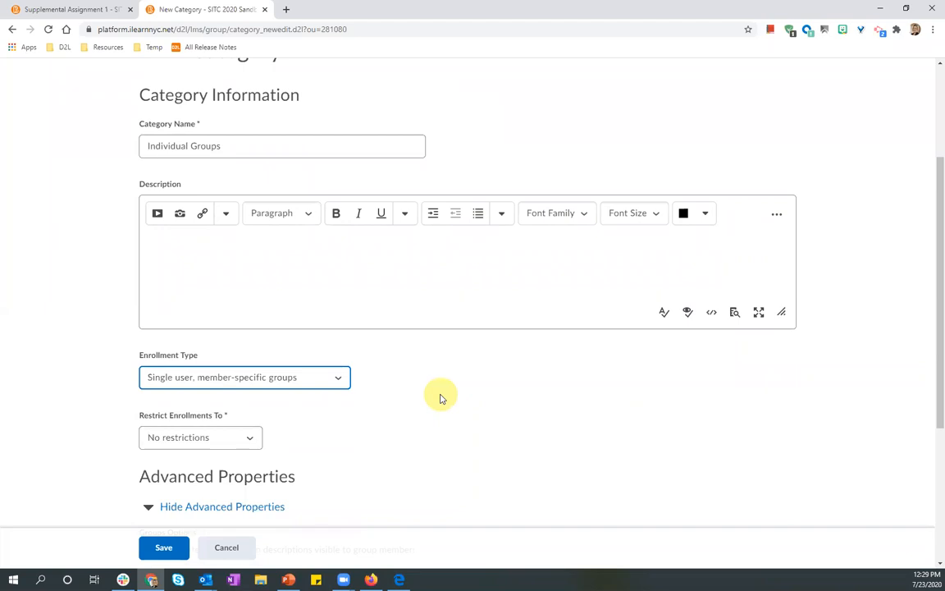
pyautogui.scroll(-2, 462, 374)
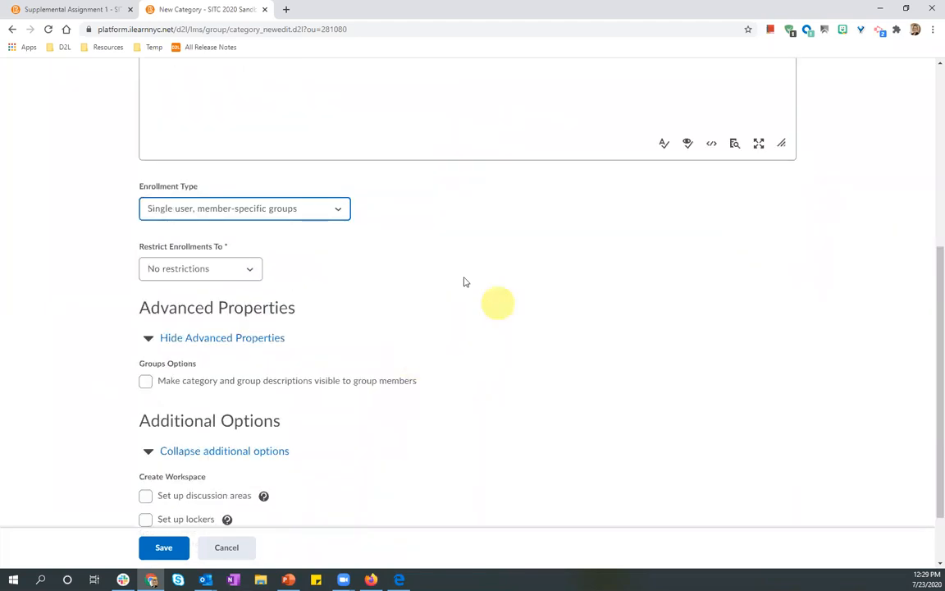
# Save the Individual Groups category and review the list of single-student groups it contains
pyautogui.scroll(-1, 463, 283)
pyautogui.scroll(3, 68, 219)
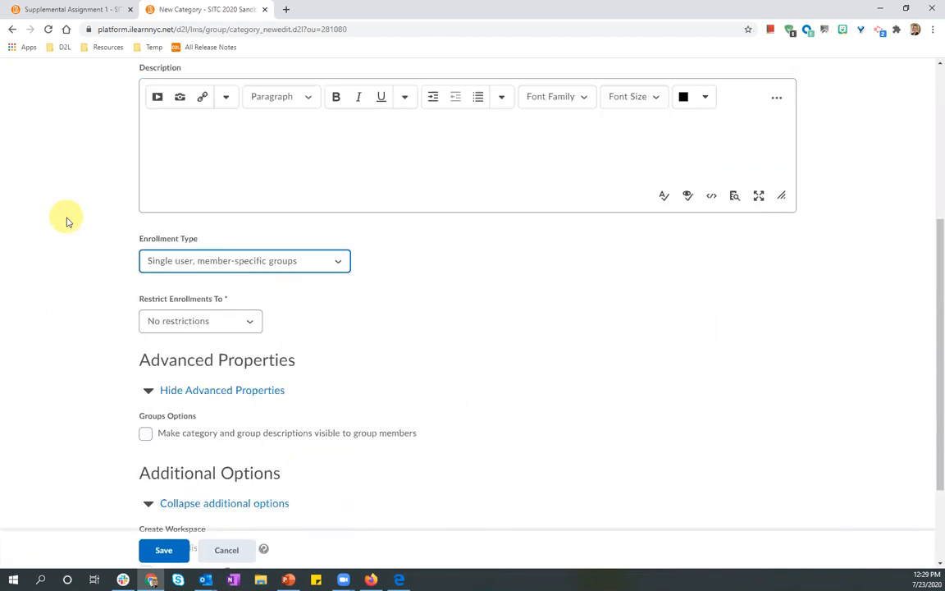
pyautogui.click(220, 182)
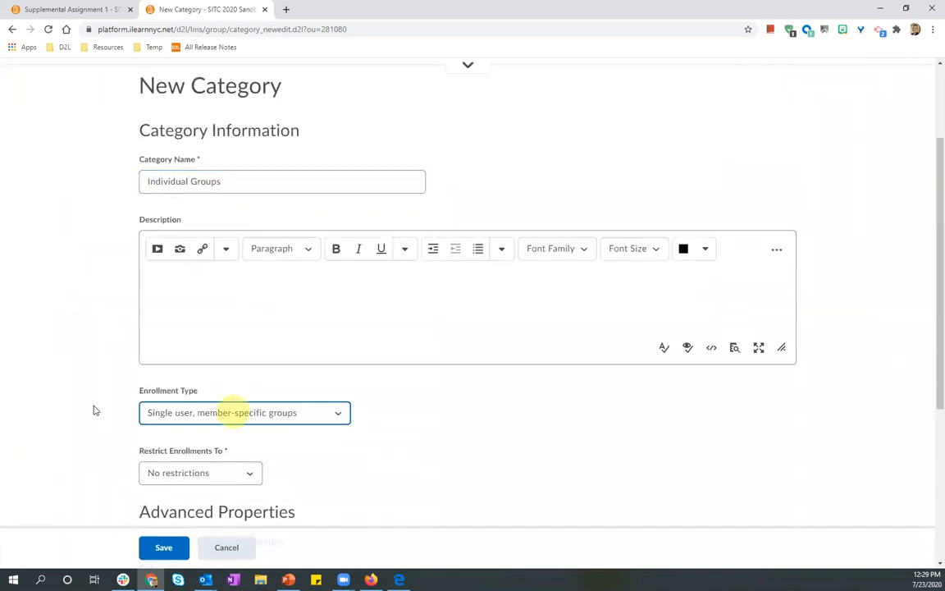
pyautogui.scroll(-2, 80, 394)
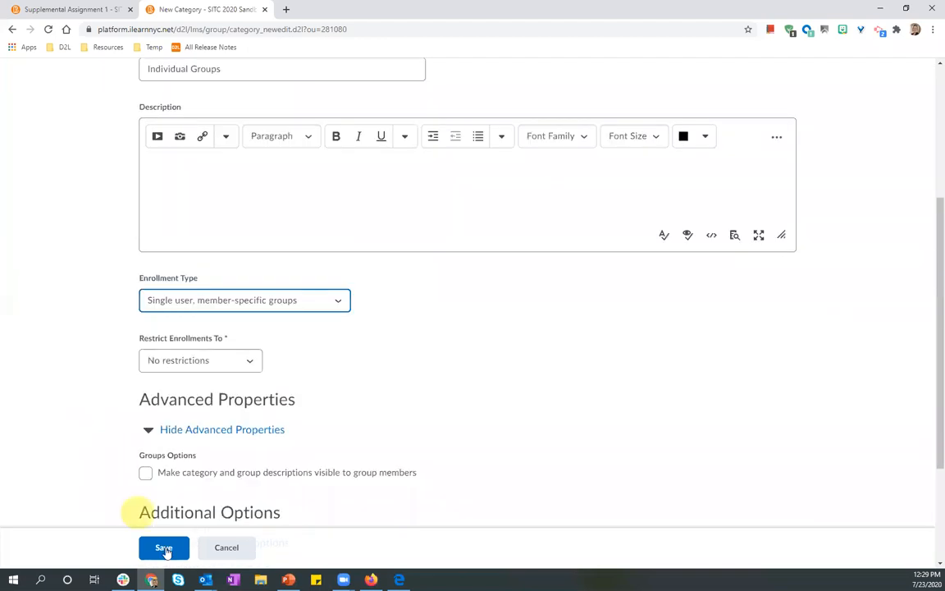
pyautogui.click(164, 548)
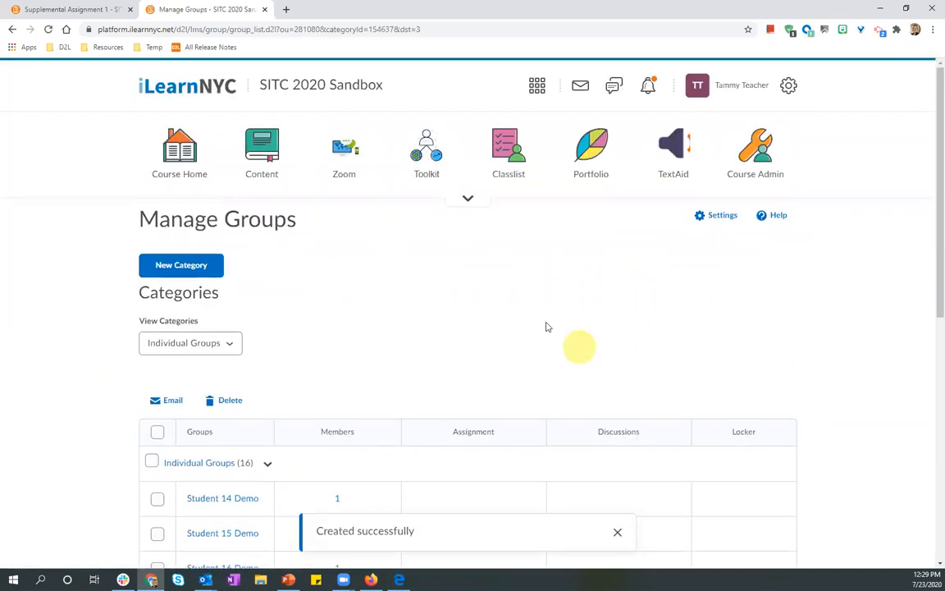
pyautogui.scroll(-2, 544, 325)
pyautogui.scroll(-2, 287, 234)
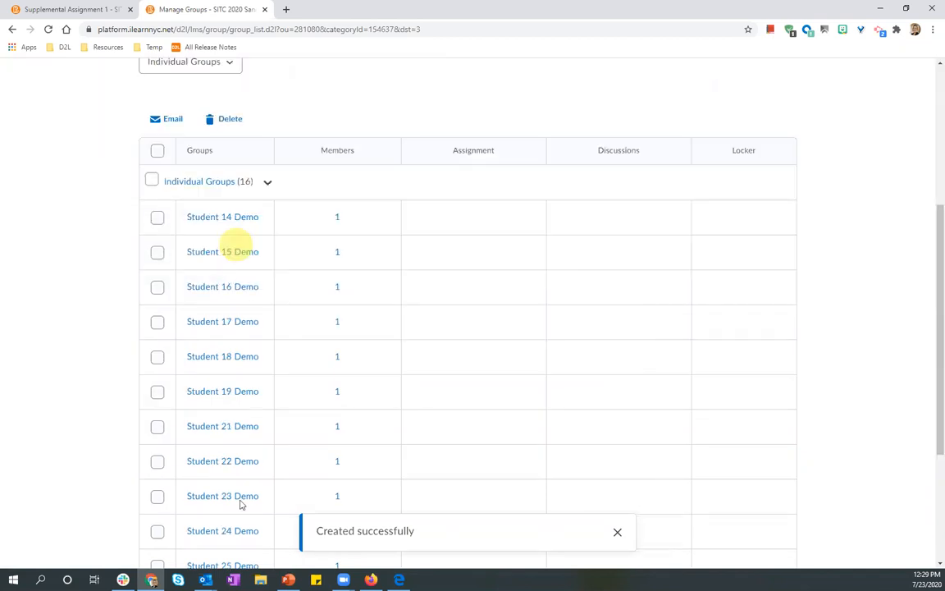
pyautogui.scroll(-1, 249, 145)
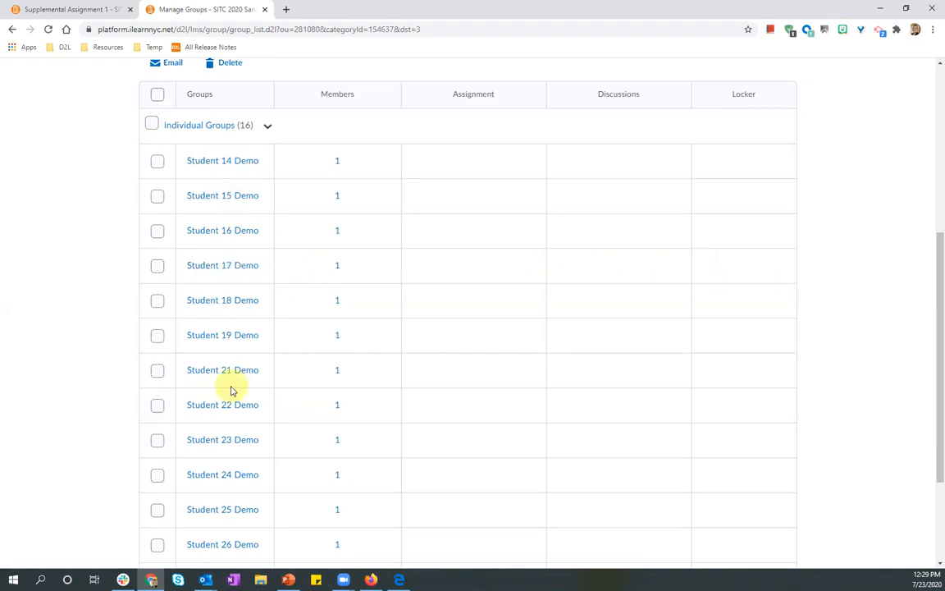
pyautogui.scroll(-3, 227, 410)
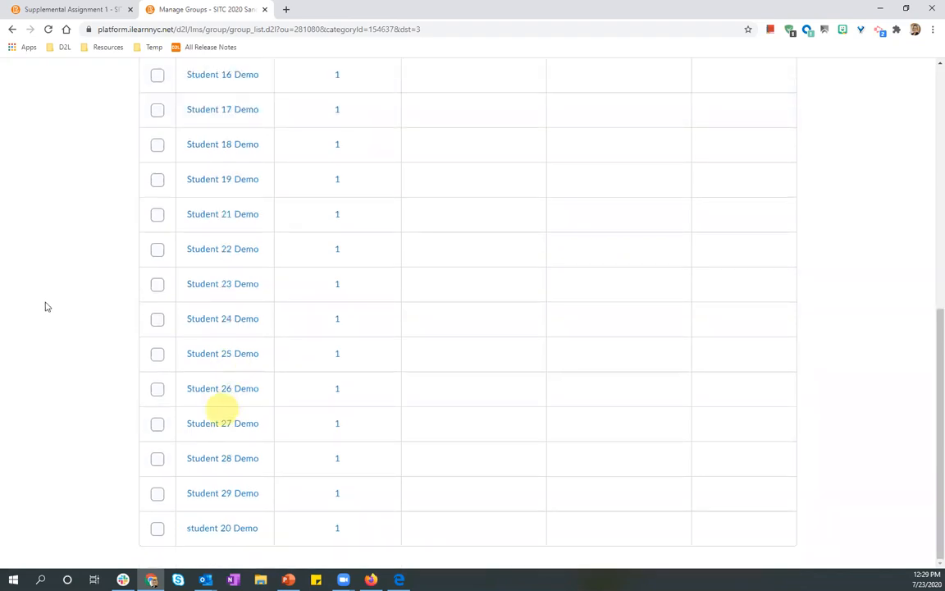
pyautogui.scroll(3, 65, 276)
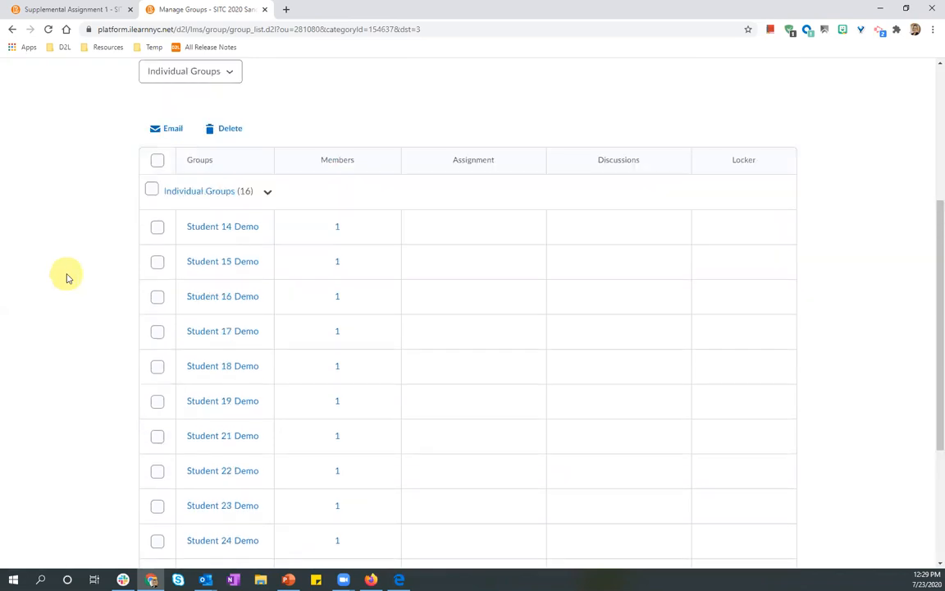
pyautogui.scroll(3, 66, 276)
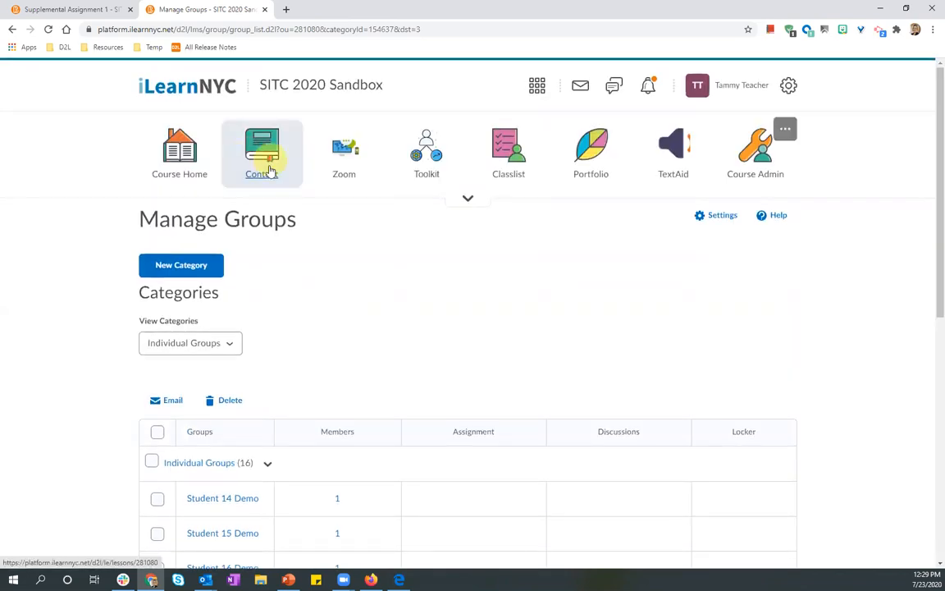
# Go to the course's quizzes, edit Check for Understanding 2 and bring up the release conditions in its restrictions
pyautogui.click(439, 164)
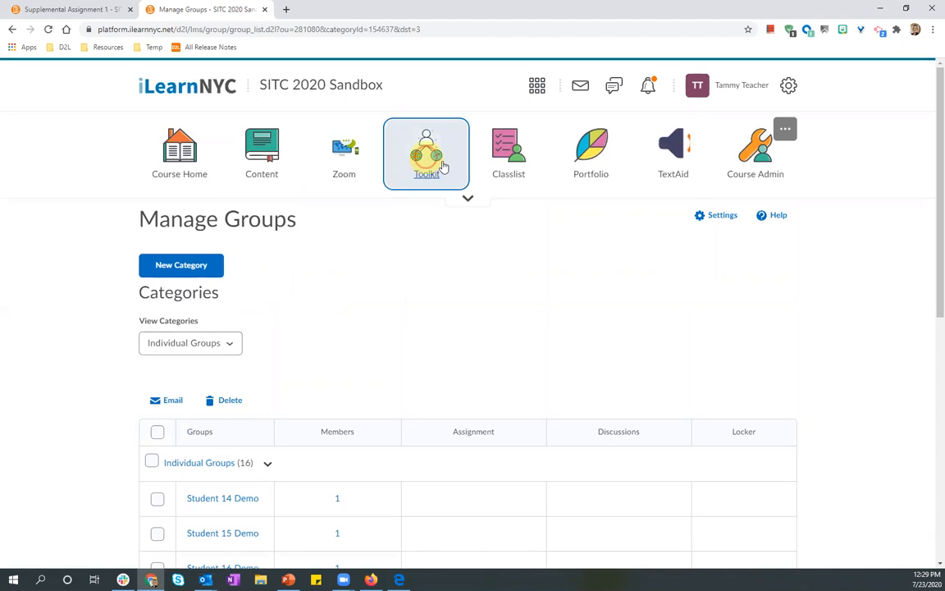
pyautogui.click(460, 158)
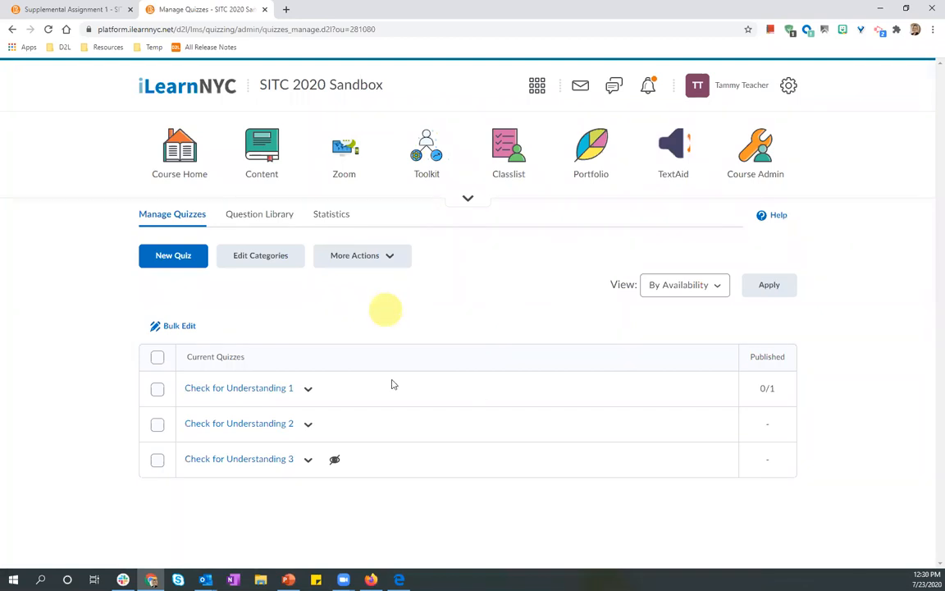
pyautogui.click(309, 425)
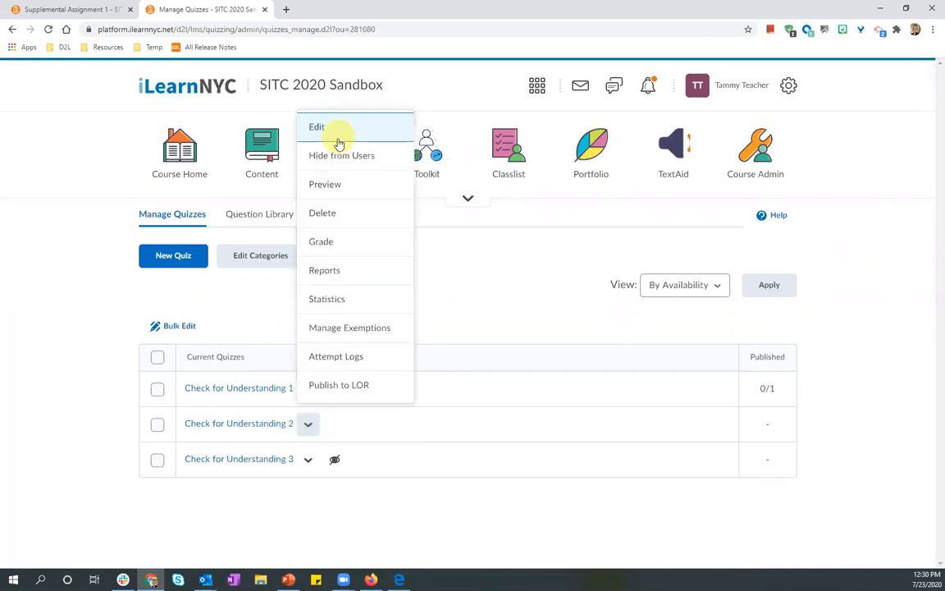
pyautogui.click(339, 144)
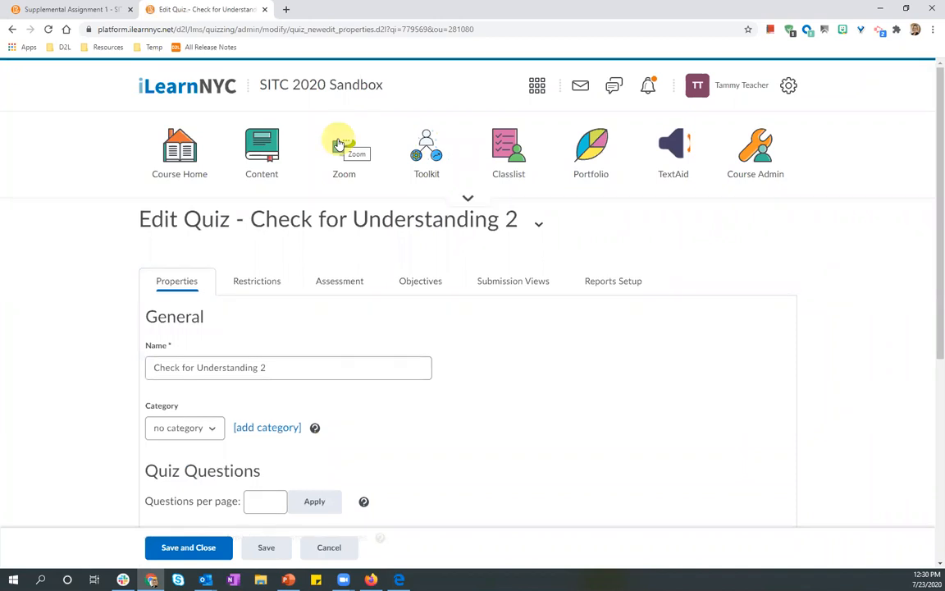
pyautogui.click(257, 282)
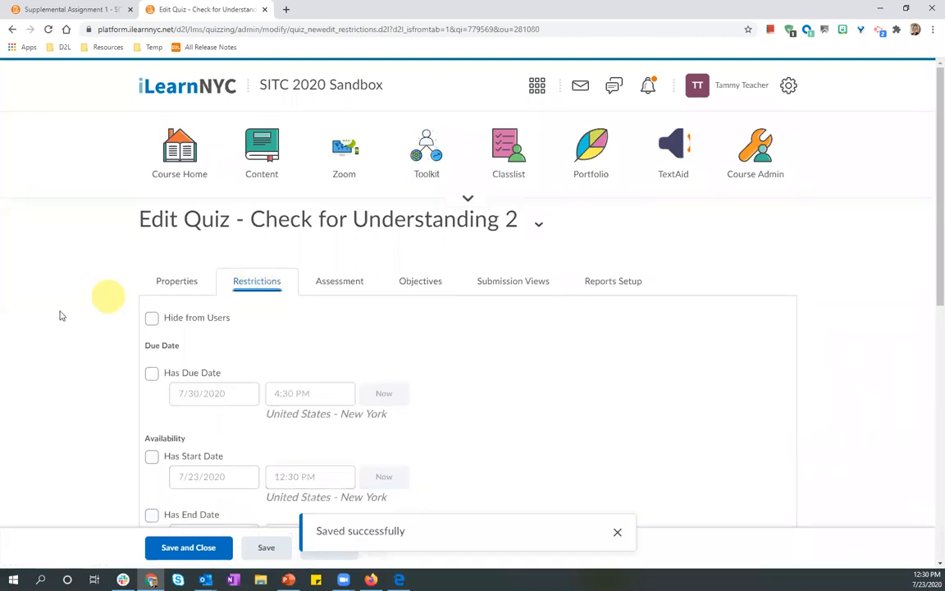
pyautogui.scroll(-3, 61, 315)
pyautogui.scroll(-3, 101, 312)
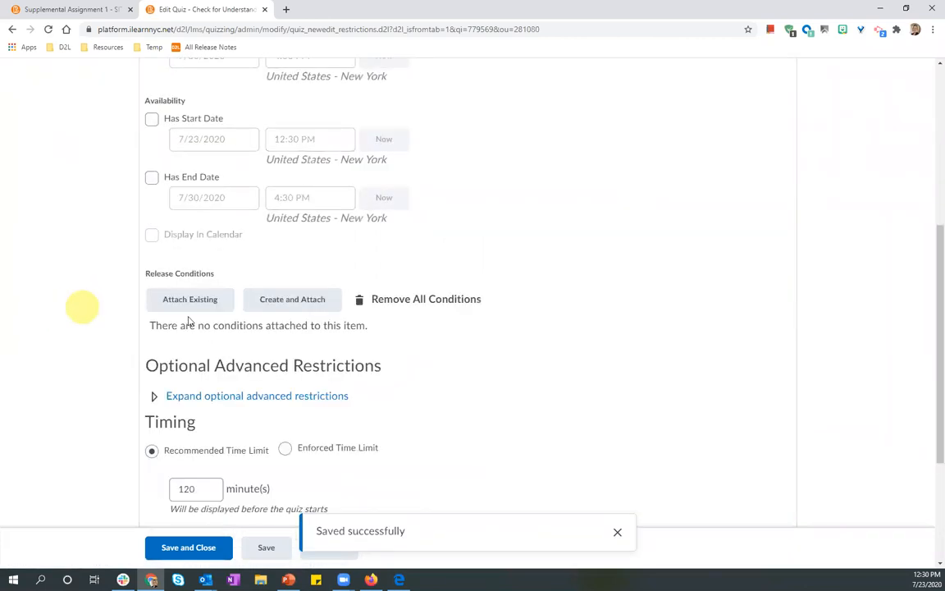
pyautogui.click(271, 301)
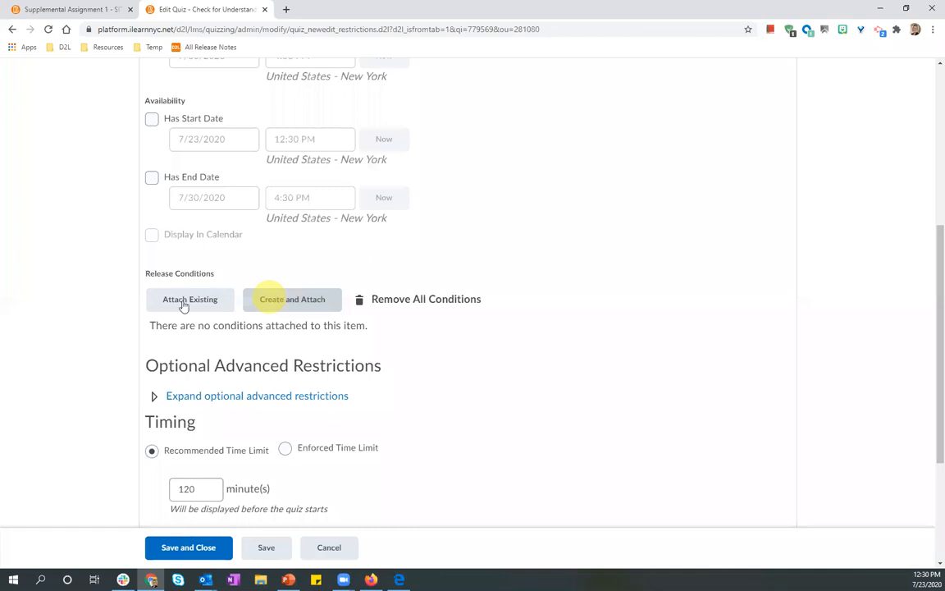
pyautogui.click(238, 328)
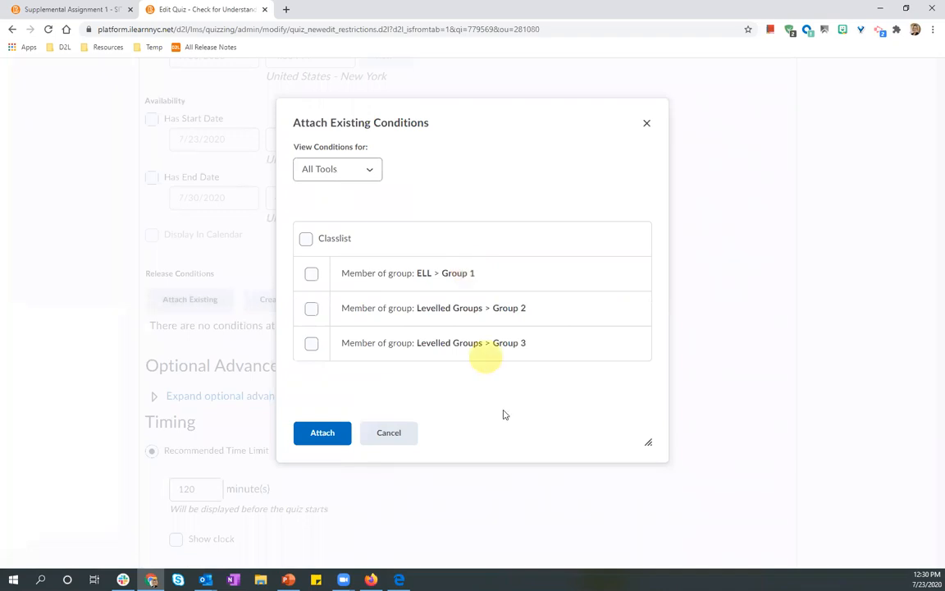
pyautogui.click(387, 438)
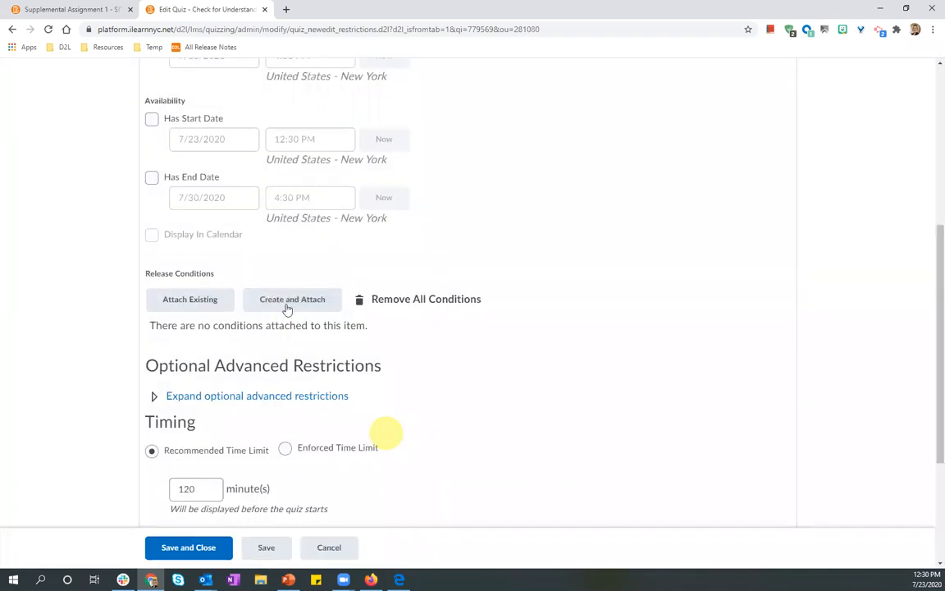
# Create and attach a Group enrollment release condition for Student 16 Demo of Individual Groups to the quiz
pyautogui.click(287, 310)
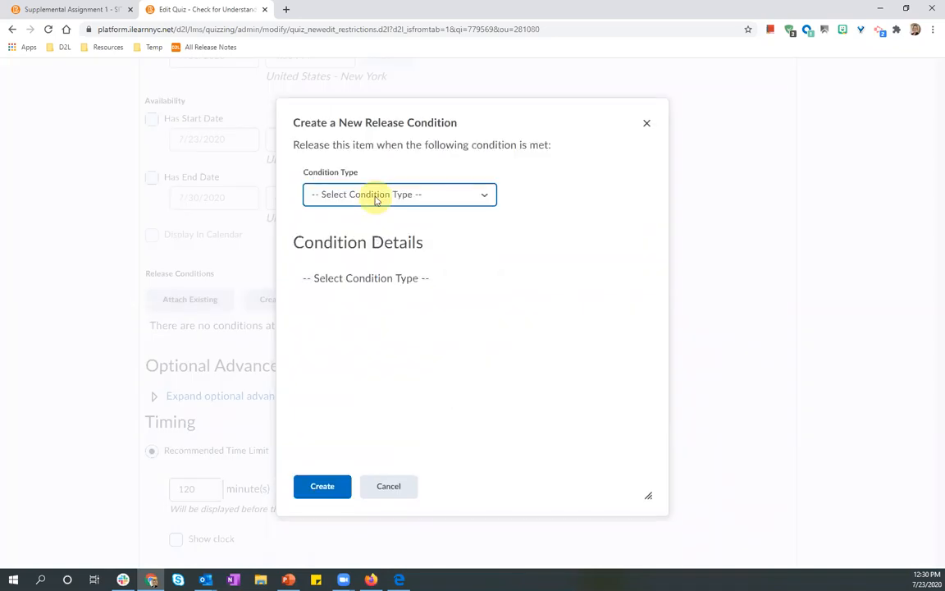
pyautogui.click(376, 201)
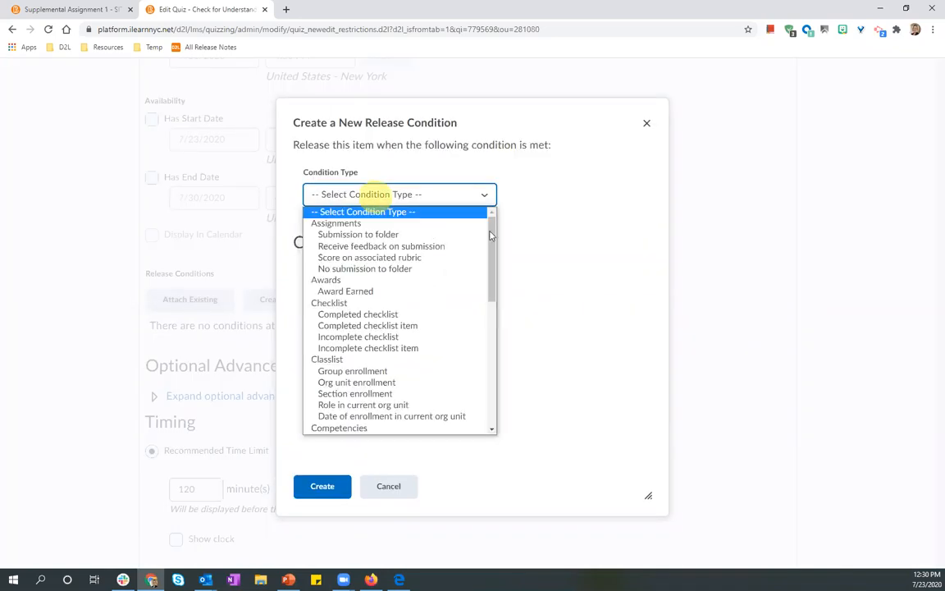
pyautogui.moveTo(489, 237); pyautogui.dragTo(490, 242)
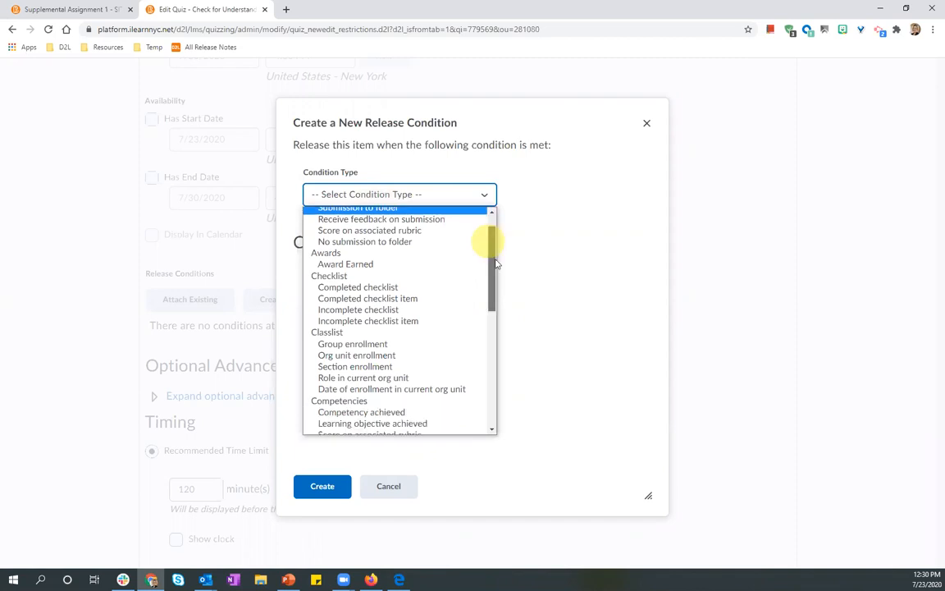
pyautogui.scroll(-2, 370, 299)
pyautogui.click(389, 301)
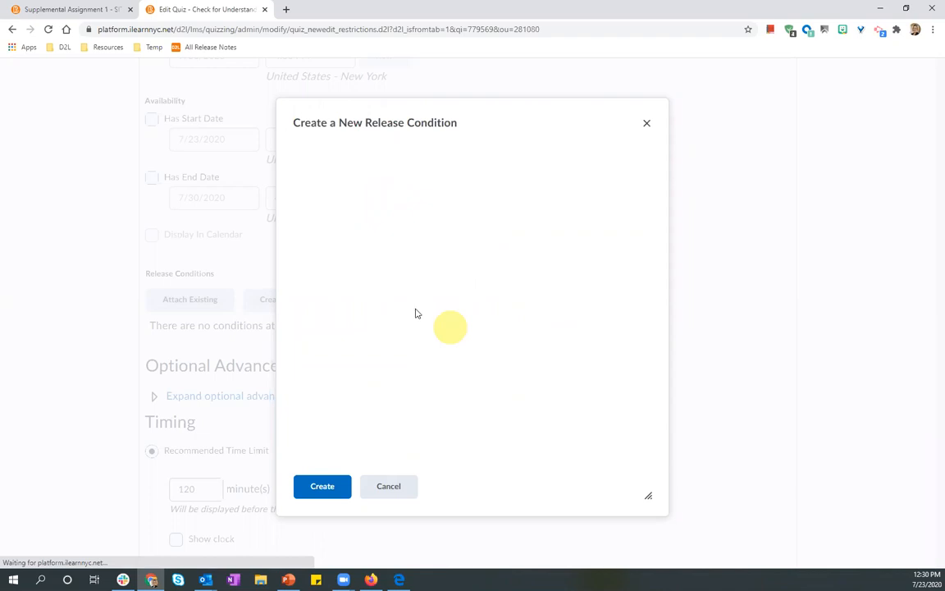
pyautogui.click(401, 302)
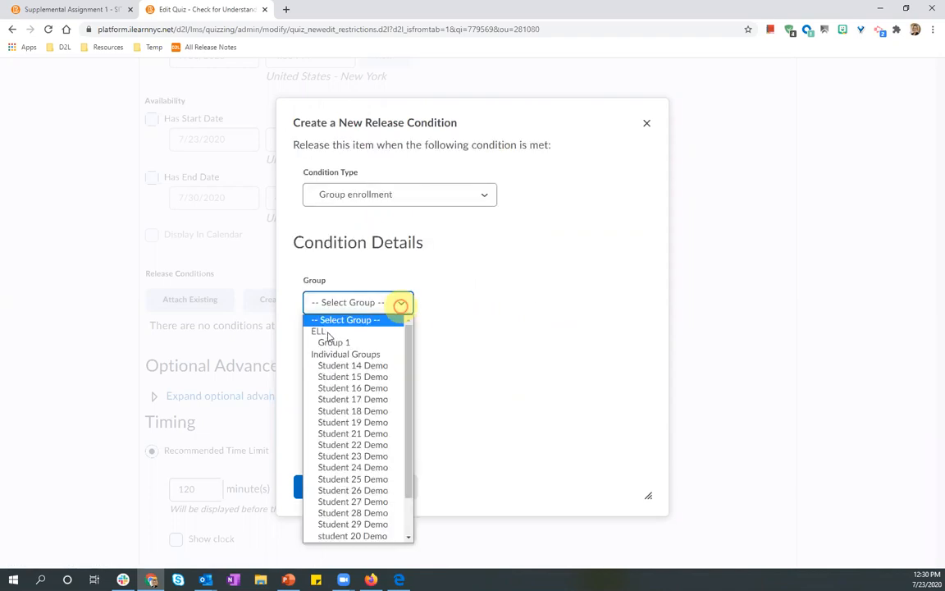
pyautogui.moveTo(410, 345); pyautogui.dragTo(407, 362)
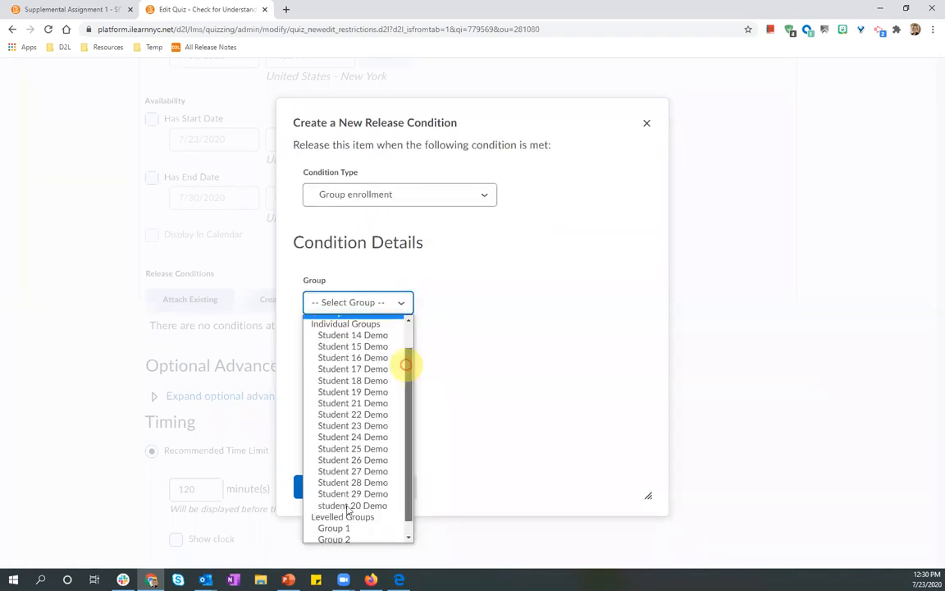
pyautogui.scroll(-2, 358, 521)
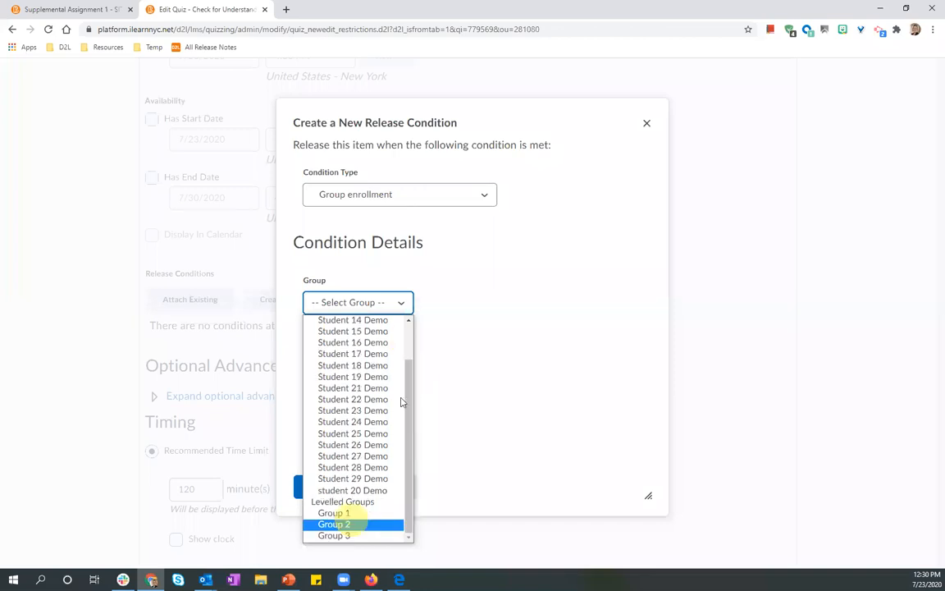
pyautogui.scroll(5, 401, 392)
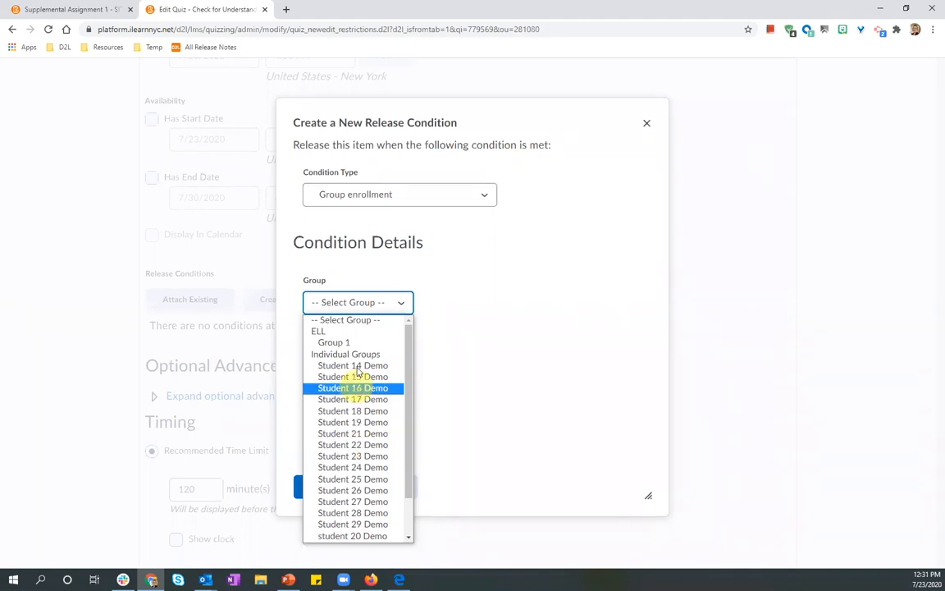
pyautogui.click(354, 389)
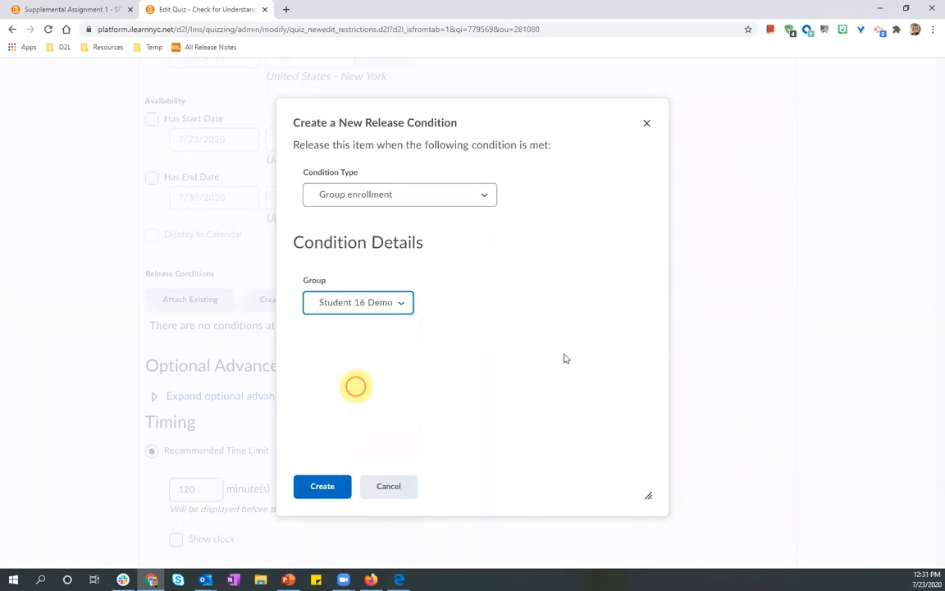
pyautogui.click(312, 475)
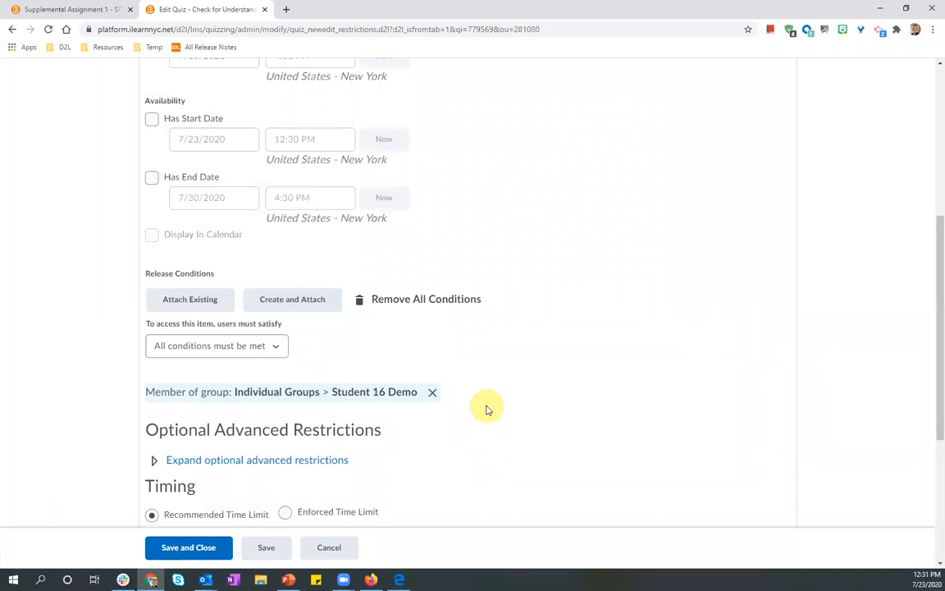
# Attach another new Group enrollment condition for Student 17 Demo of Individual Groups, then save and close the quiz
pyautogui.click(316, 298)
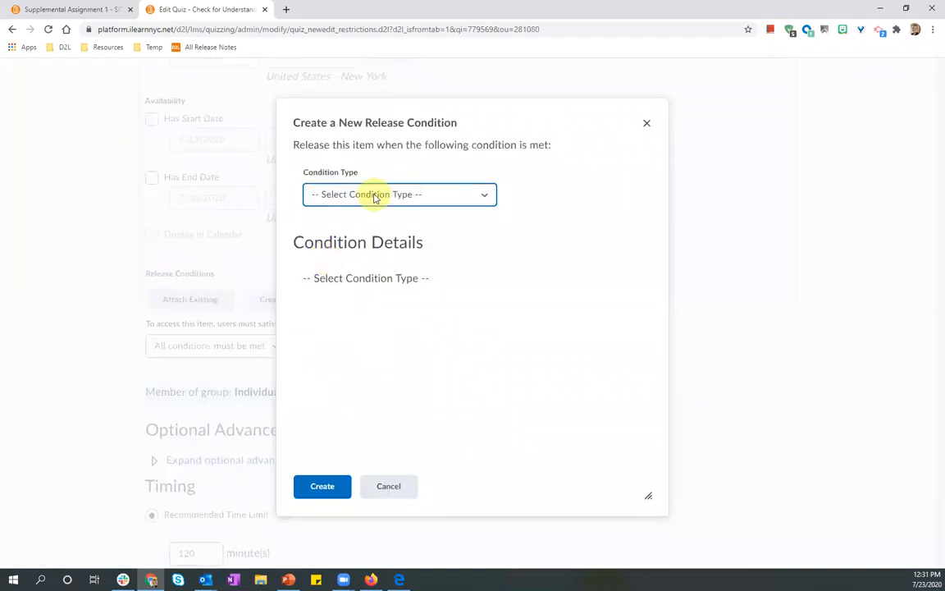
pyautogui.click(370, 195)
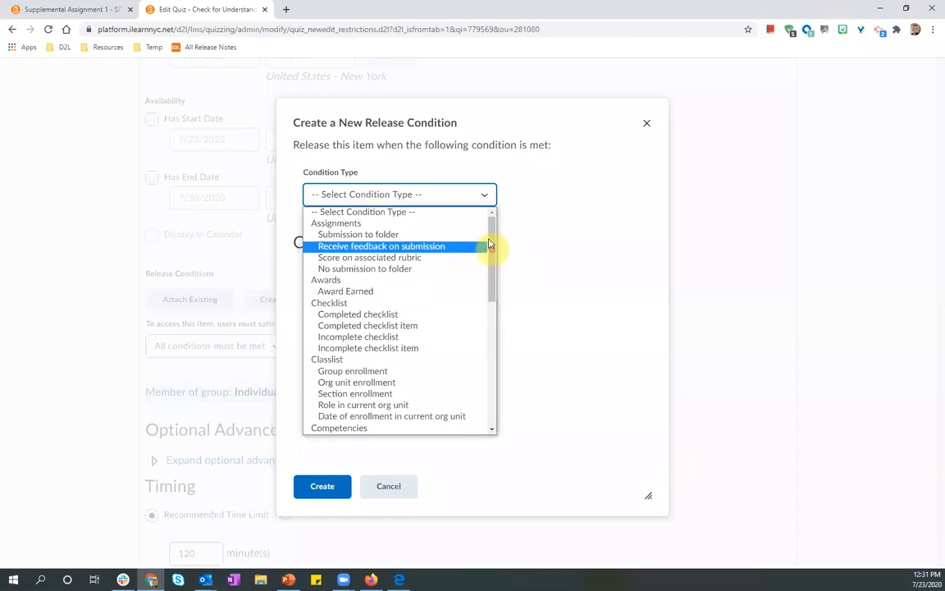
pyautogui.click(491, 247)
pyautogui.click(402, 194)
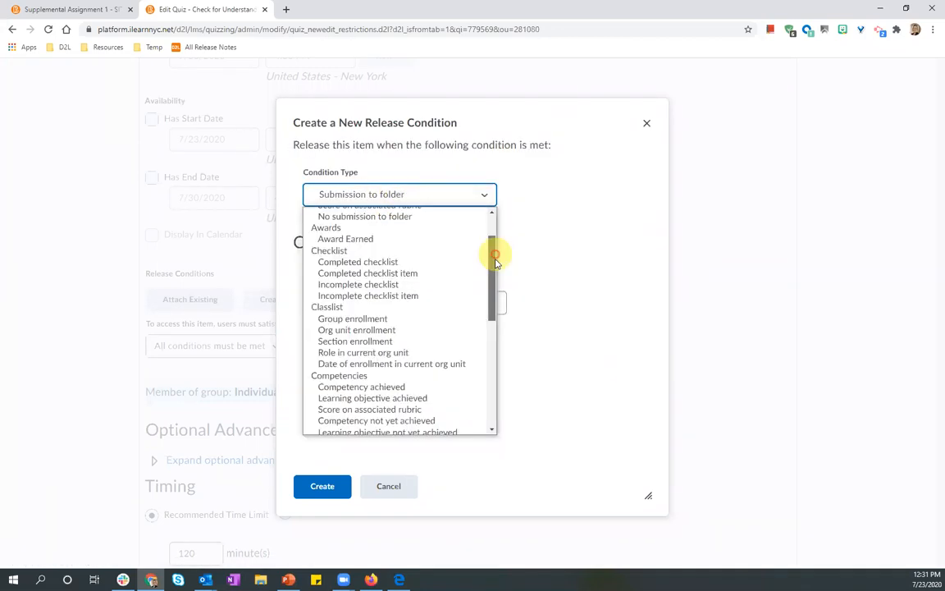
pyautogui.click(492, 322)
pyautogui.moveTo(505, 332); pyautogui.dragTo(490, 274)
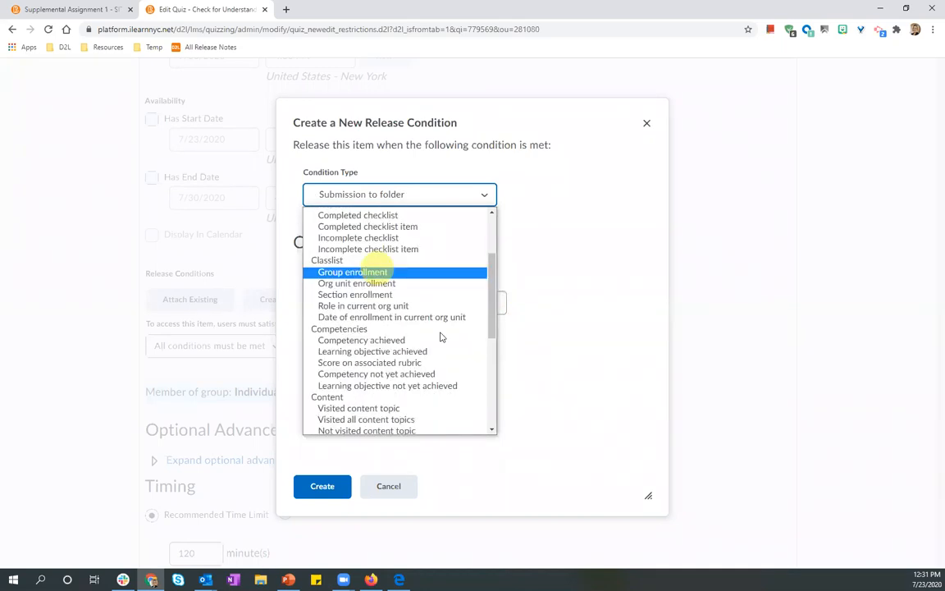
pyautogui.click(441, 337)
pyautogui.click(357, 310)
pyautogui.click(378, 400)
pyautogui.click(327, 497)
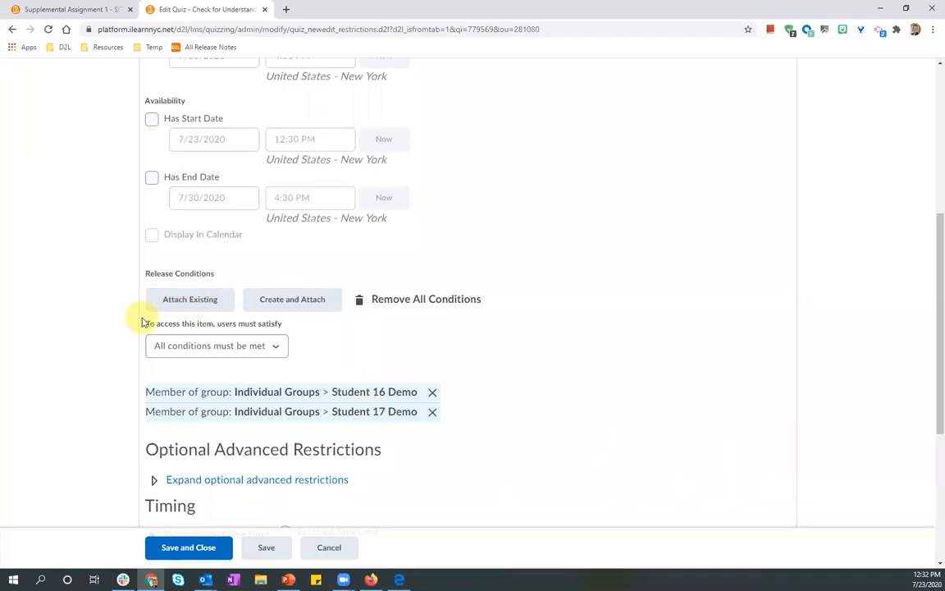
pyautogui.click(210, 552)
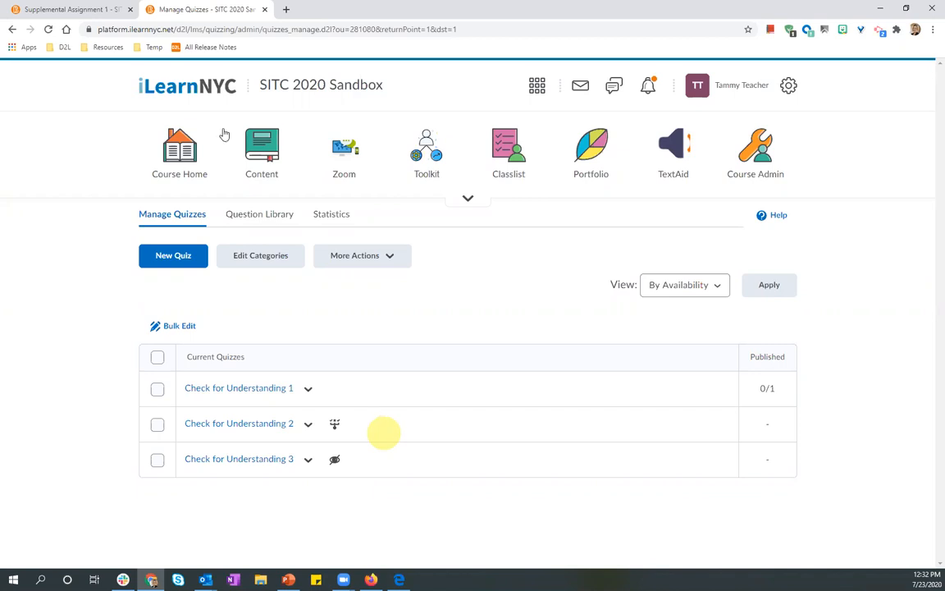
# Return to the iLearnNYC homepage and locate the iLearnNYC 101 Training Course among the enrolled courses
pyautogui.click(282, 87)
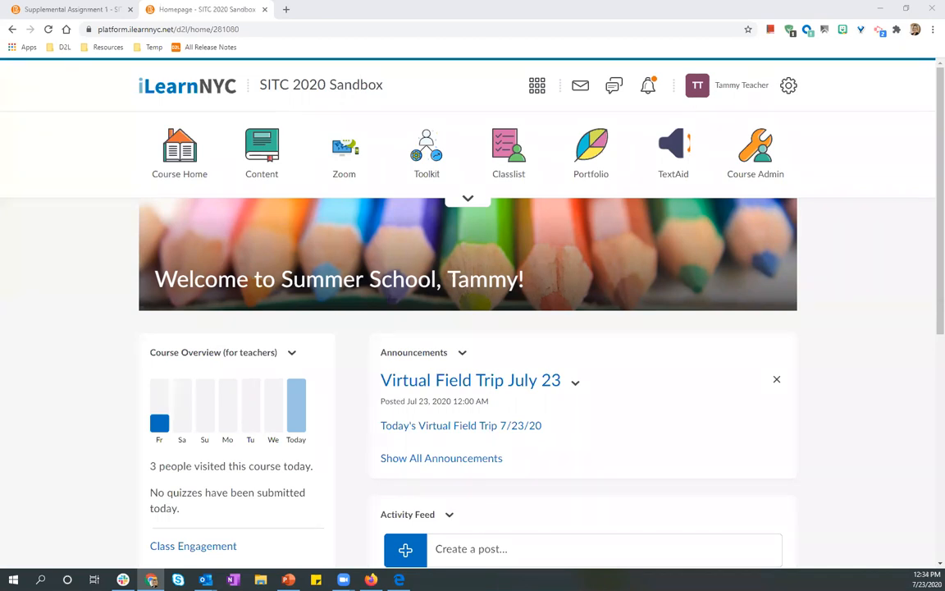
pyautogui.click(204, 88)
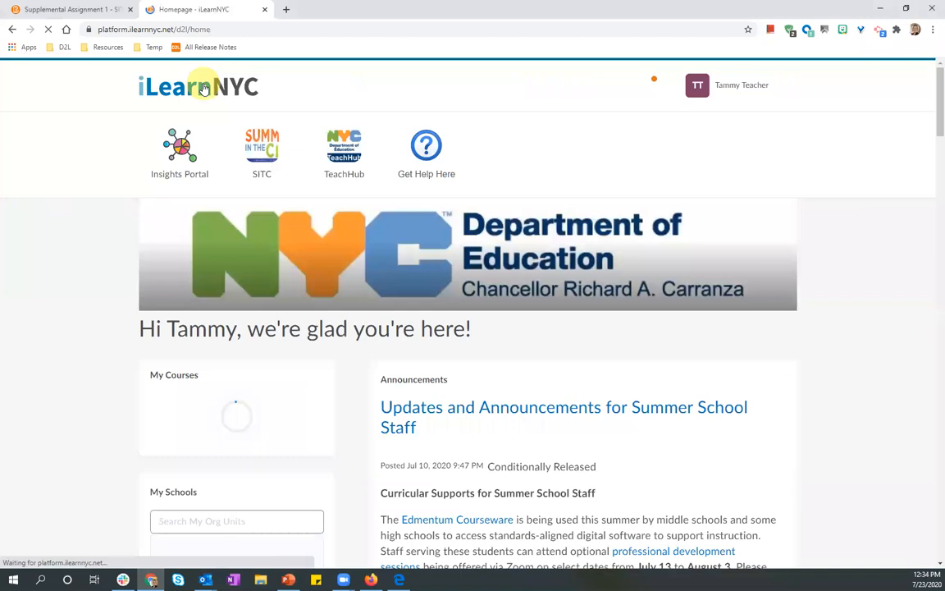
pyautogui.click(55, 407)
pyautogui.scroll(-4, 53, 406)
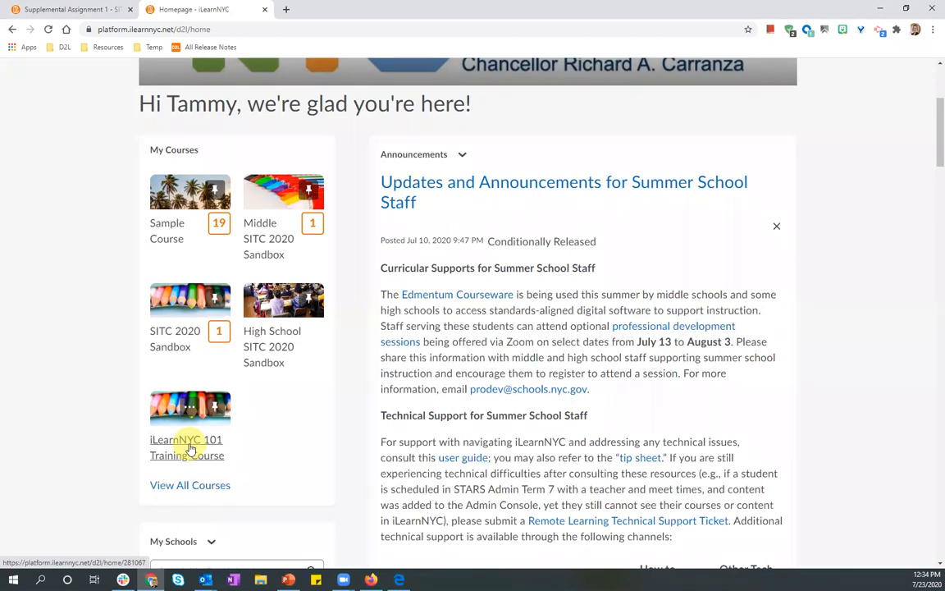
# Open the Support site from the homepage's Get Help Here resources
pyautogui.scroll(3, 434, 387)
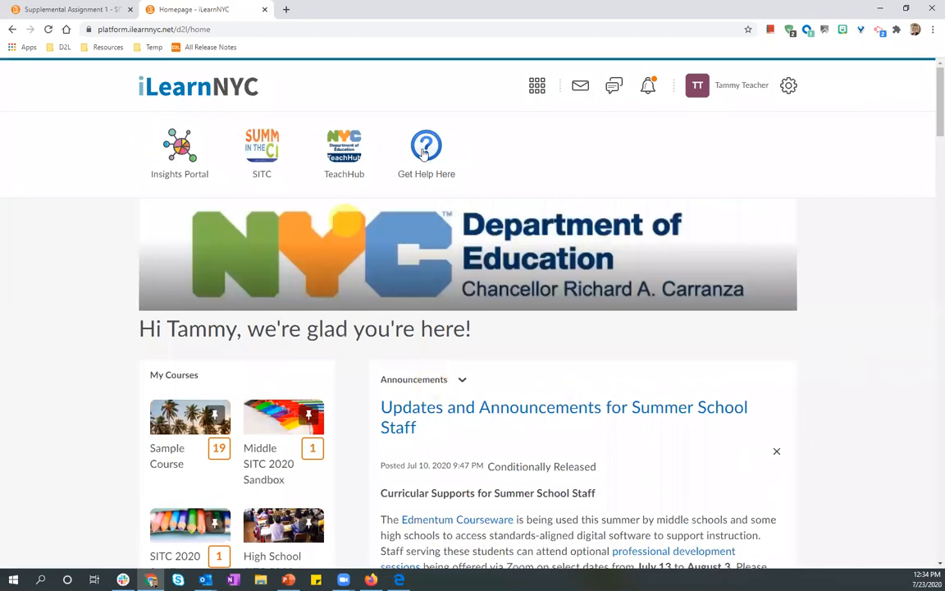
pyautogui.click(424, 152)
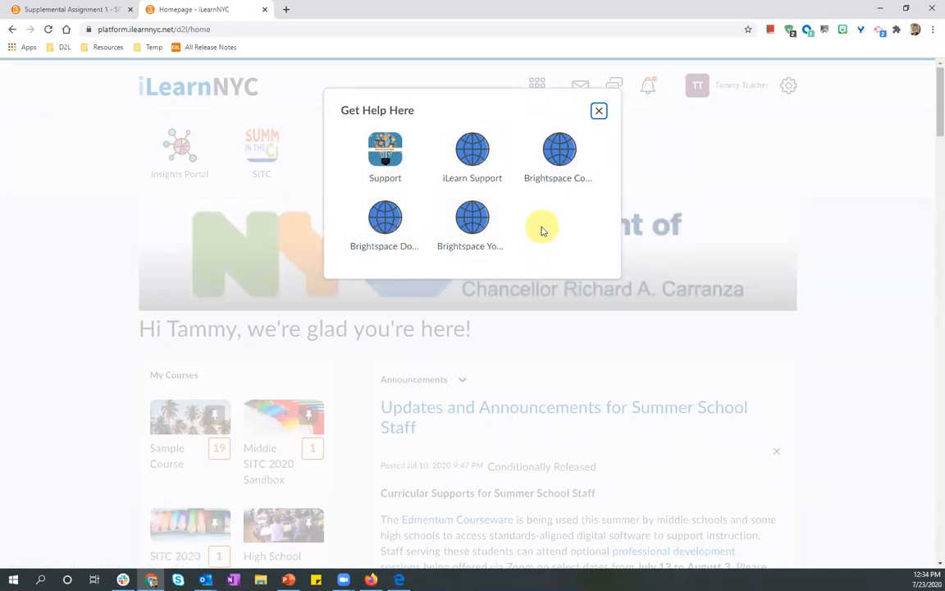
pyautogui.click(372, 154)
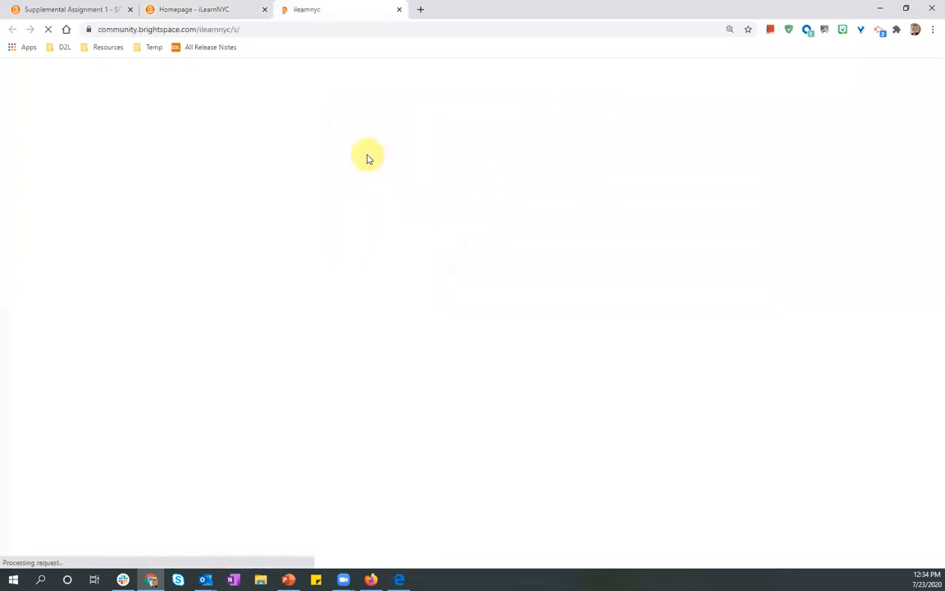